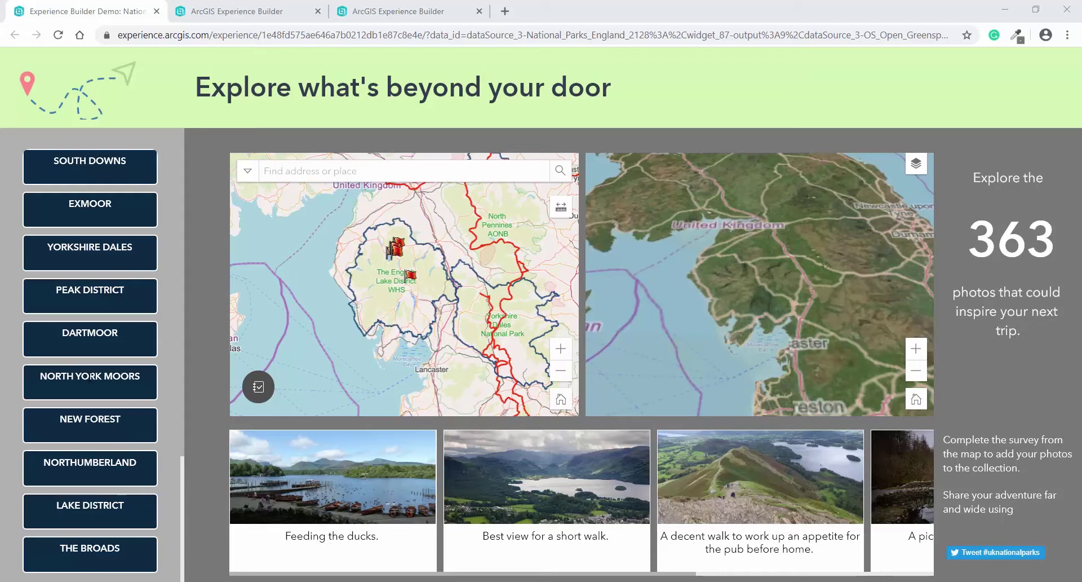
Show the New Forest on the maps, then switch both maps back to the Lake District.
left_click(71, 429)
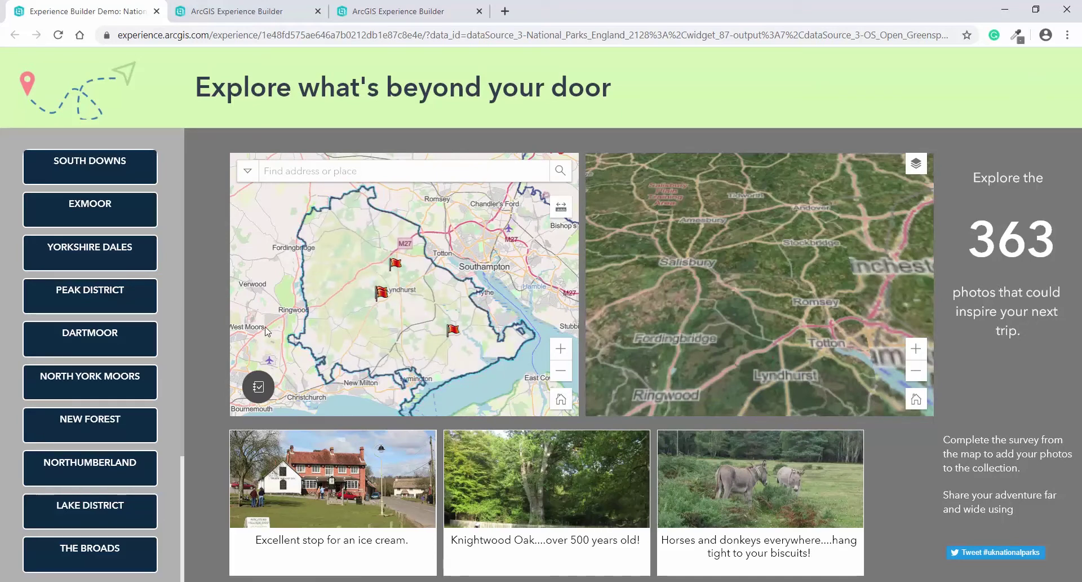
double_click(132, 532)
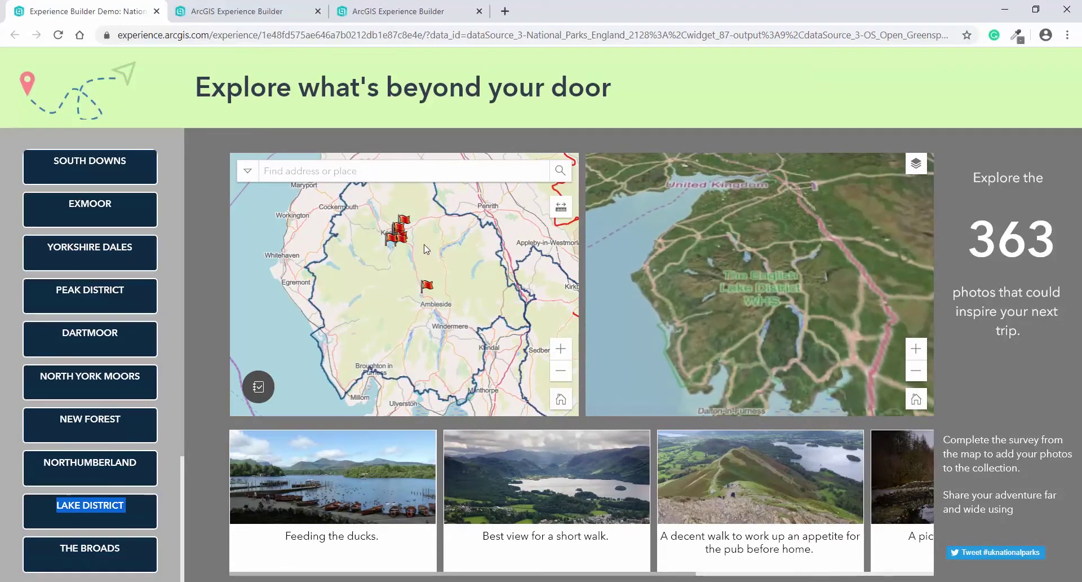
Zoom the 2D map onto Cat Bells, tilt the 3D scene around it and select its walk photo.
scroll(414, 236, "down", 3)
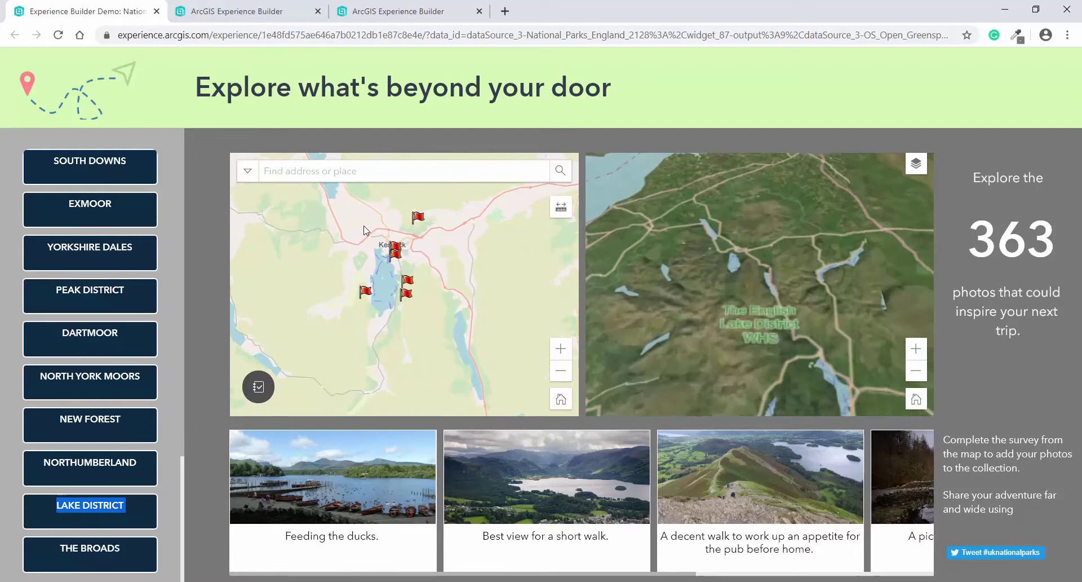
scroll(359, 238, "up", 2)
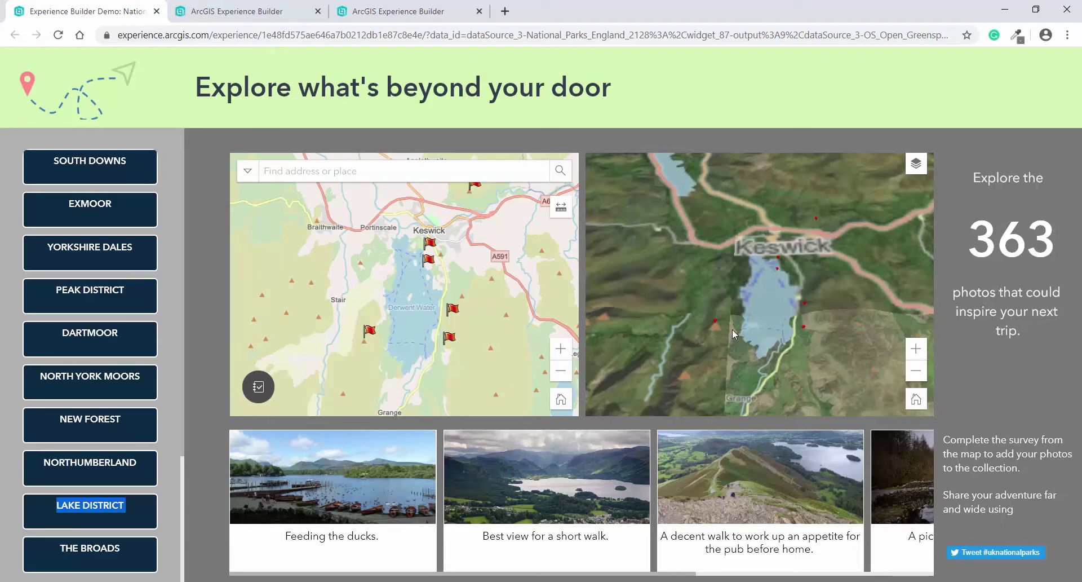
scroll(349, 341, "up", 1)
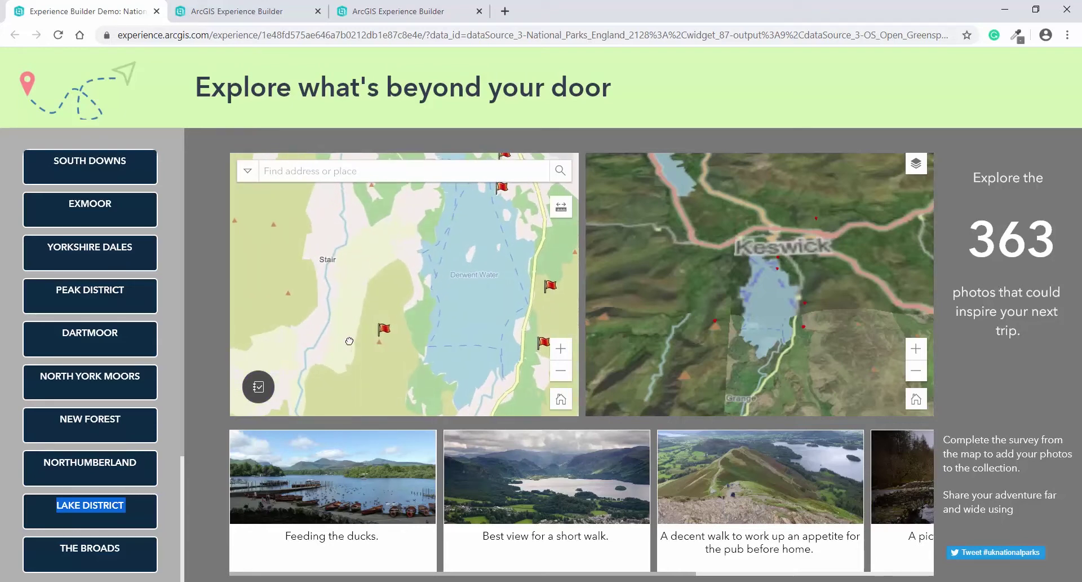
scroll(366, 343, "up", 2)
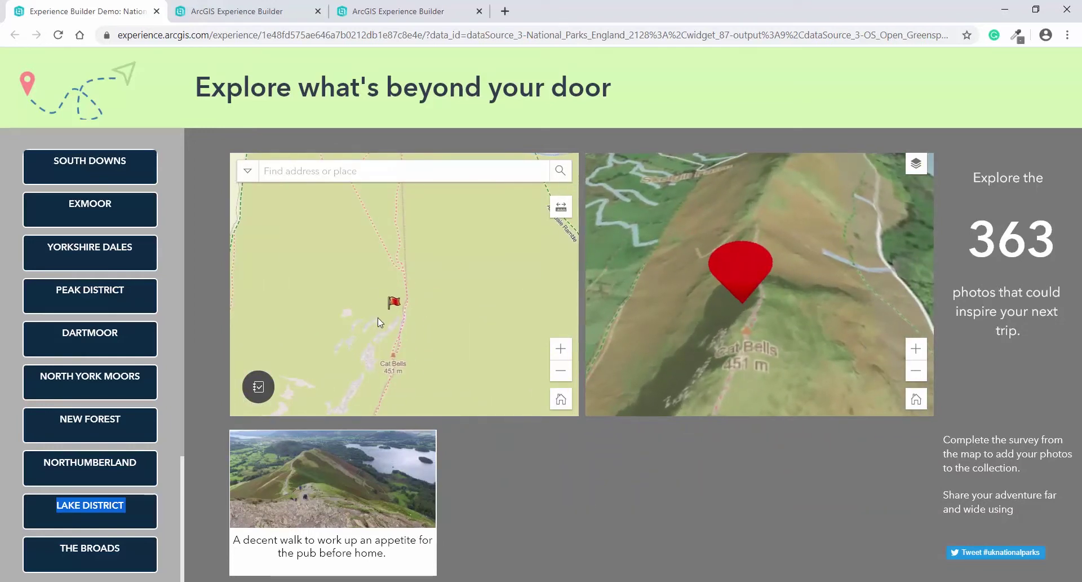
left_click_drag(759, 350, 783, 298)
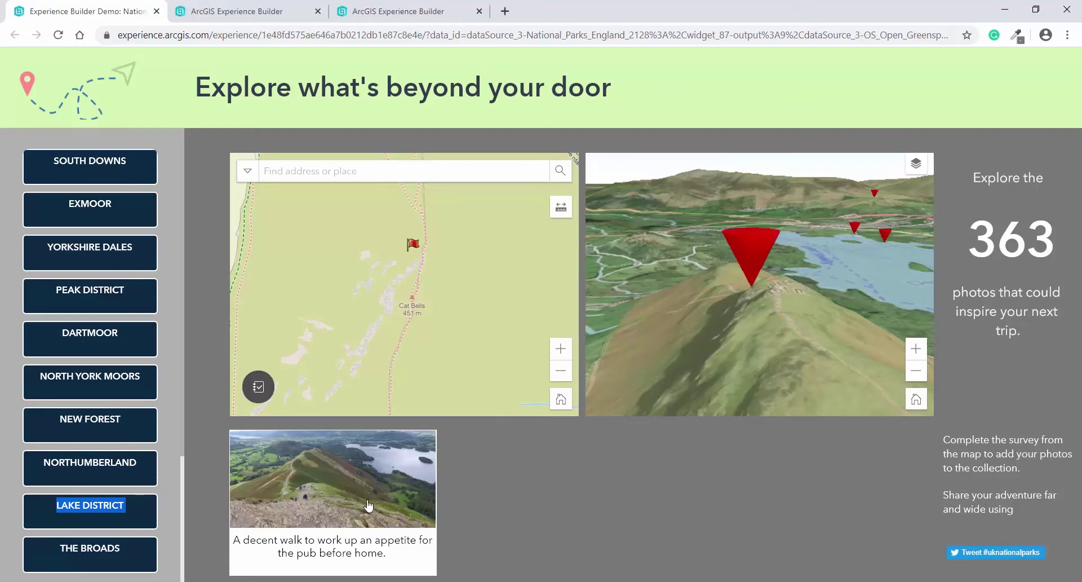
left_click(337, 496)
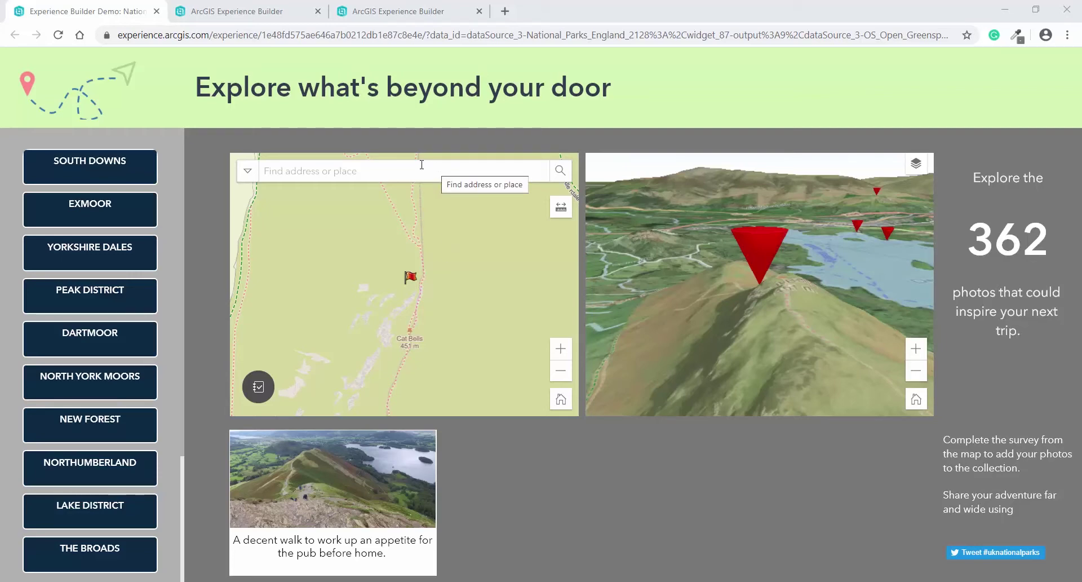
Search the 2D map for Theatre by the Lake and pick the Keswick result.
left_click(322, 167)
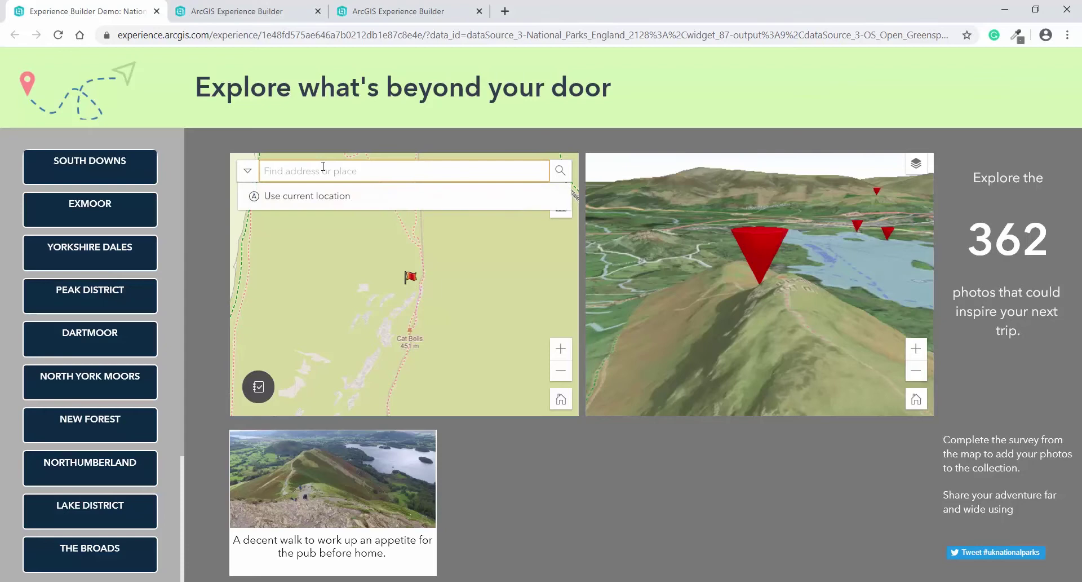
type("Theatre by the Lake")
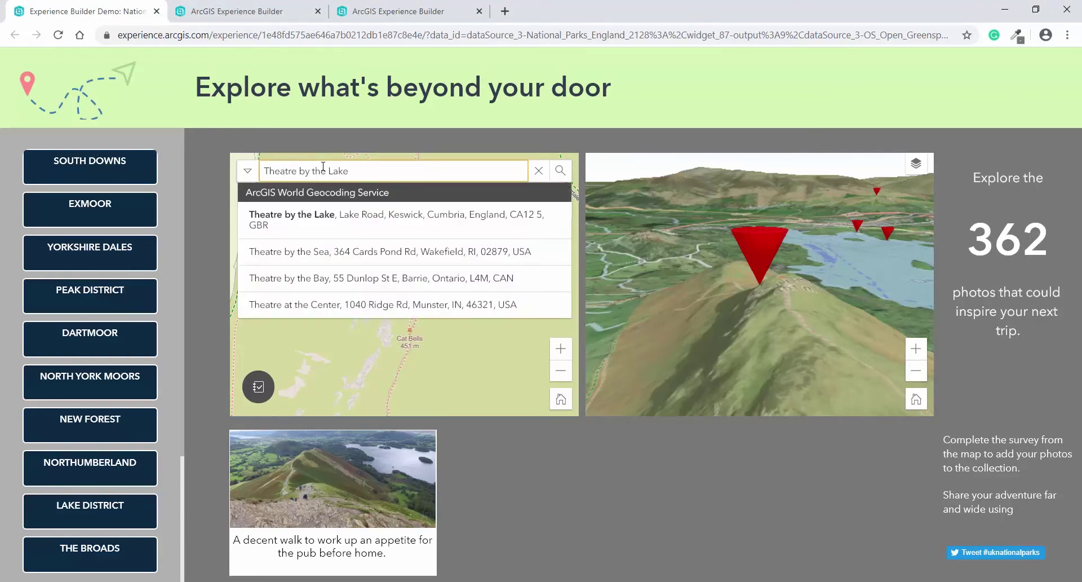
left_click(325, 218)
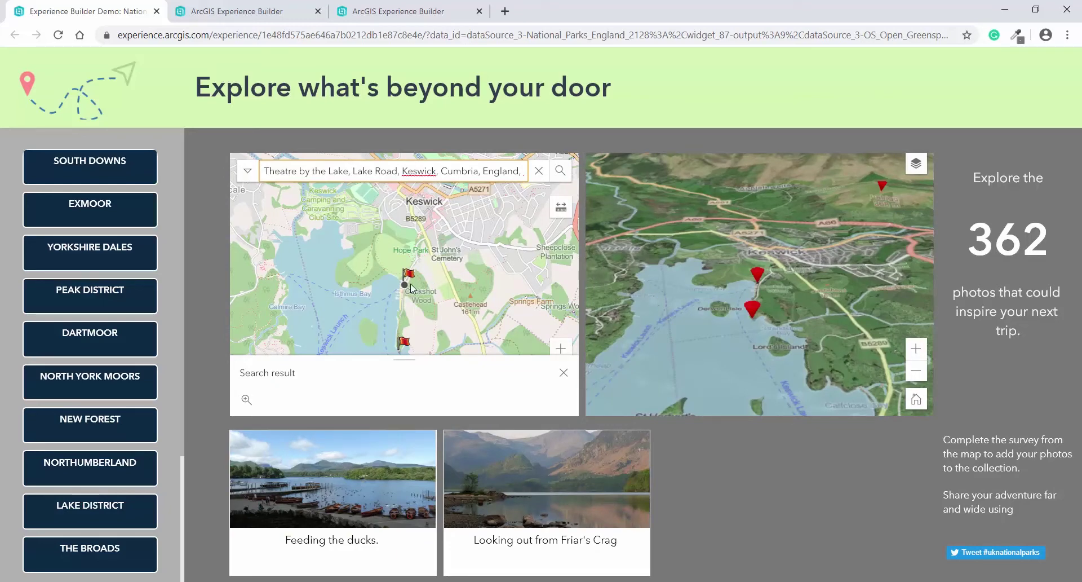
scroll(401, 285, "up", 3)
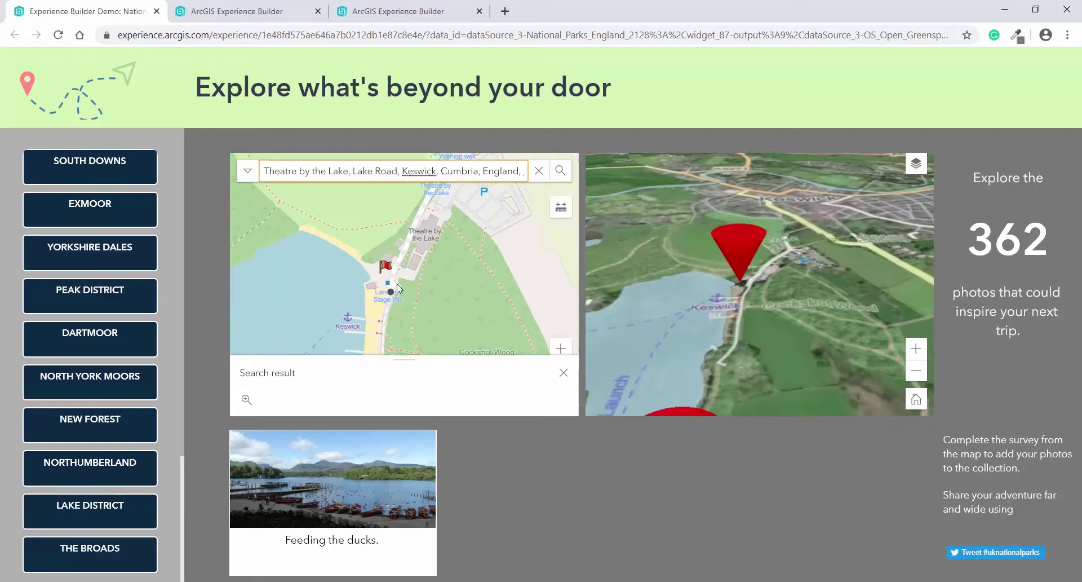
scroll(408, 276, "up", 1)
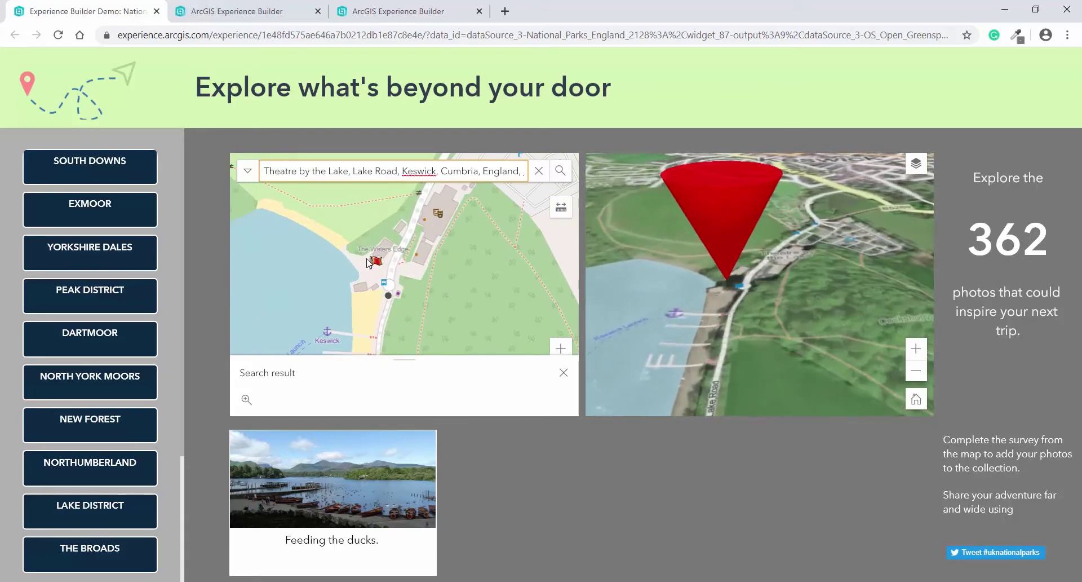
scroll(373, 268, "up", 1)
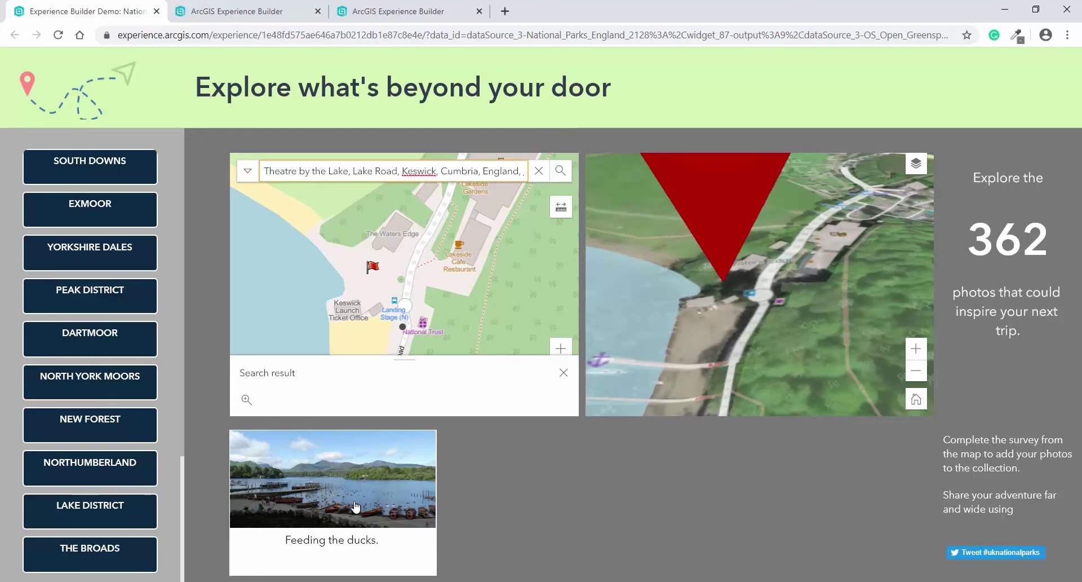
Close the result details, clear the search and centre the map on the theatre.
left_click(562, 372)
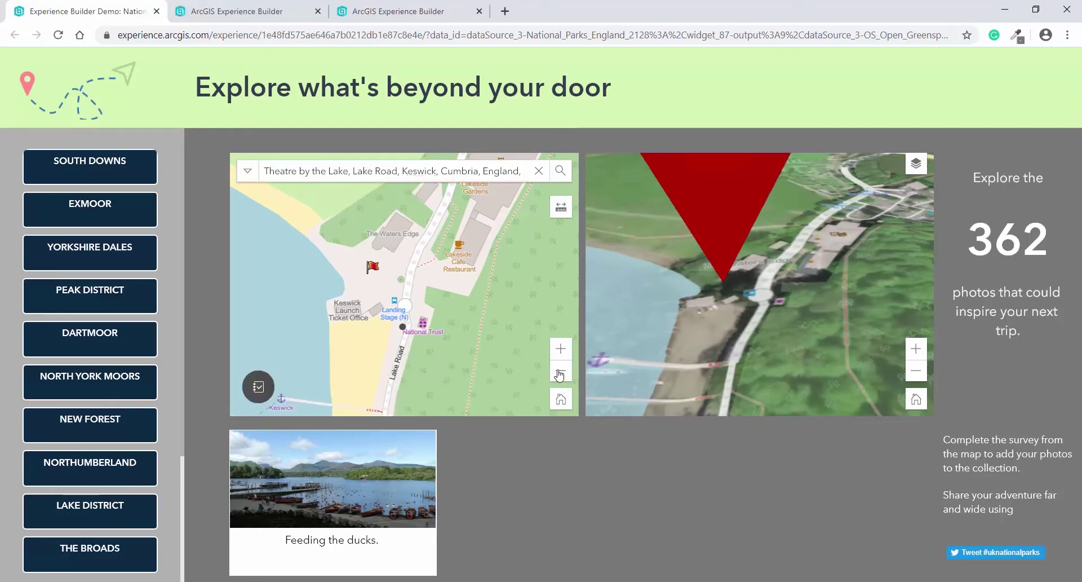
left_click(539, 171)
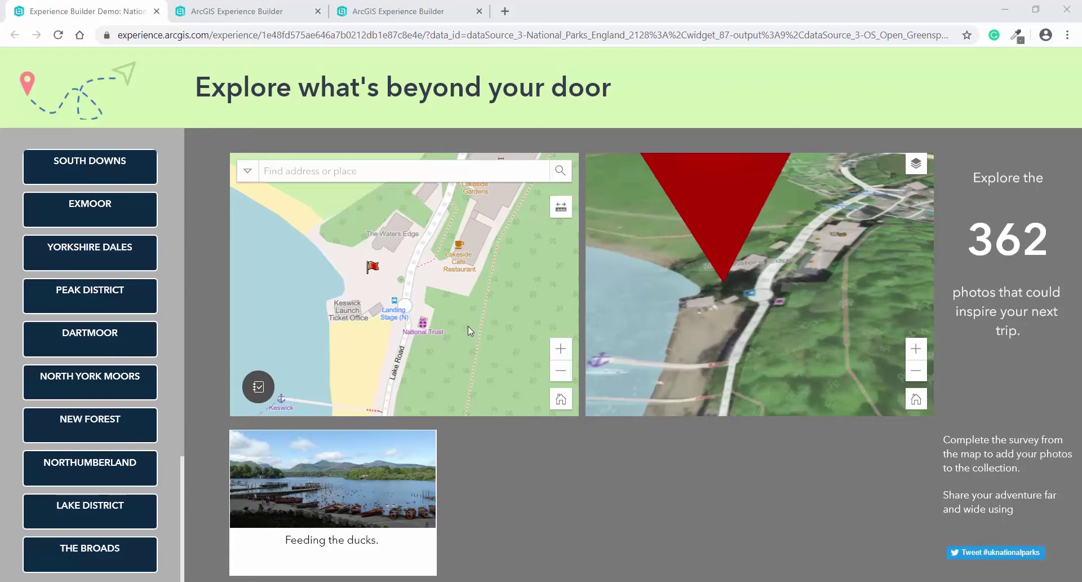
scroll(468, 324, "down", 2)
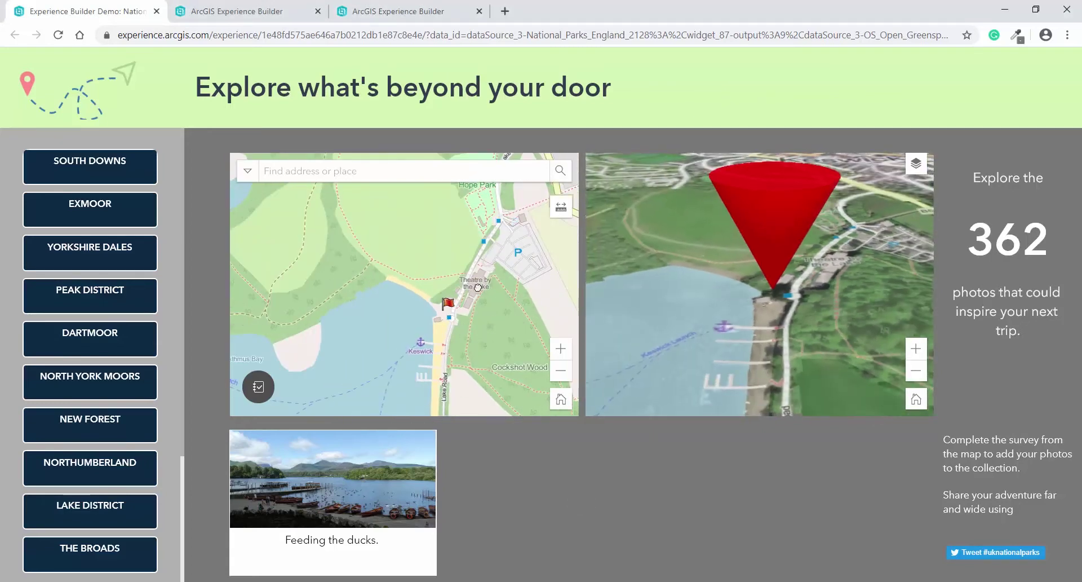
left_click_drag(478, 287, 410, 252)
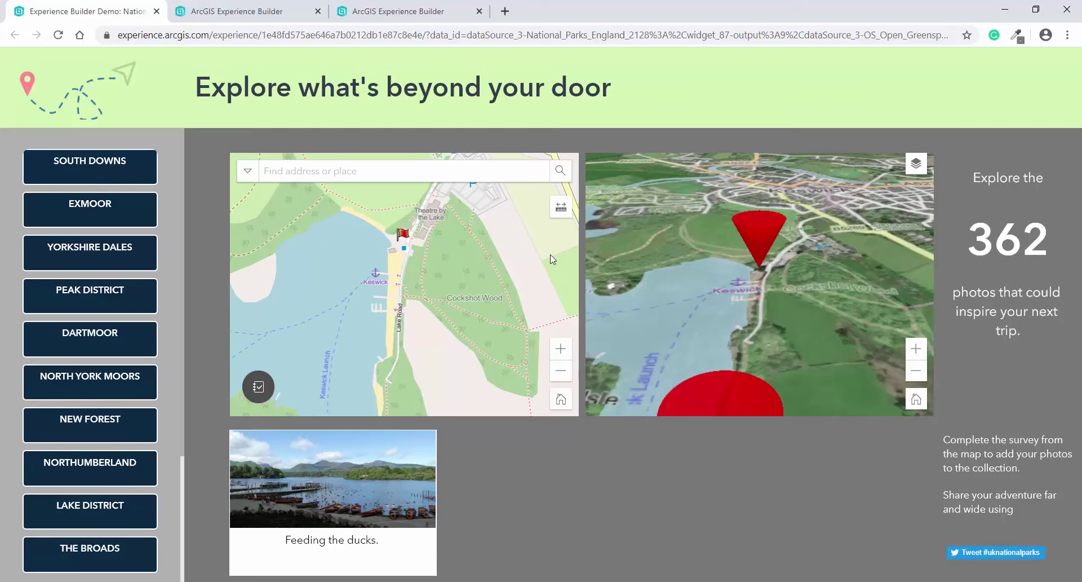
left_click(562, 213)
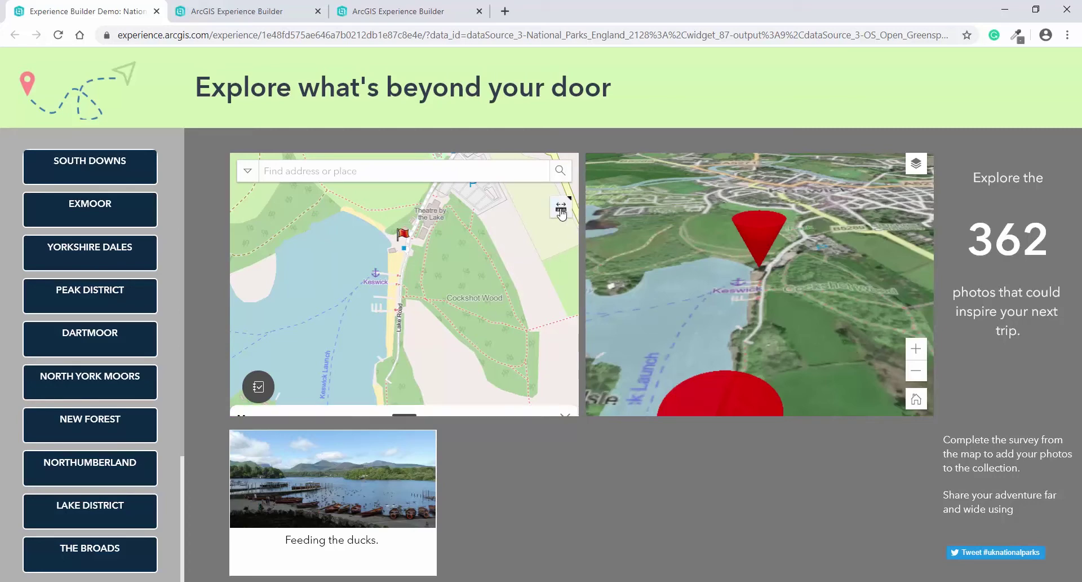
left_click(450, 208)
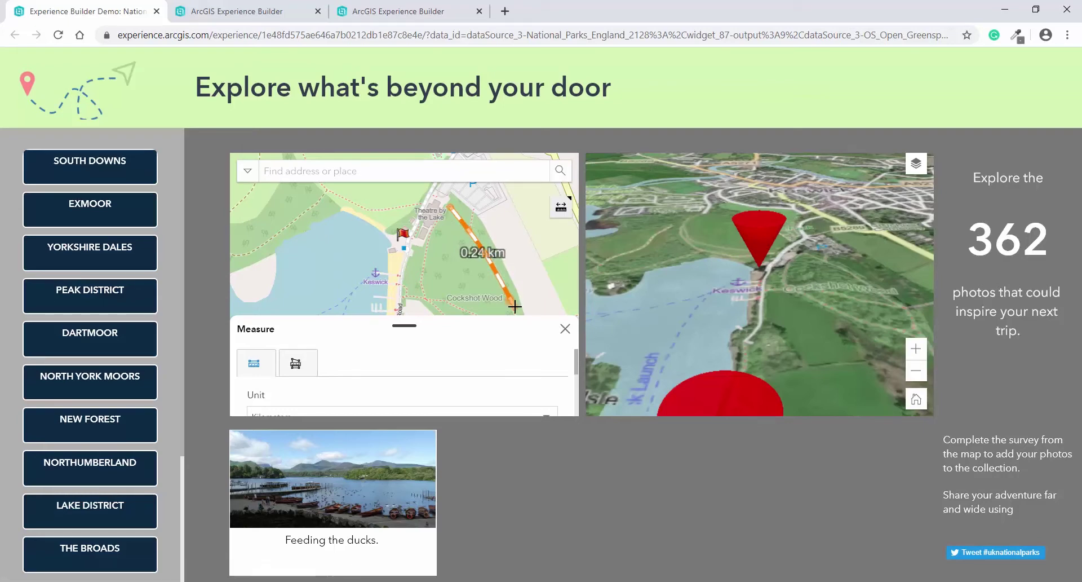
left_click(564, 329)
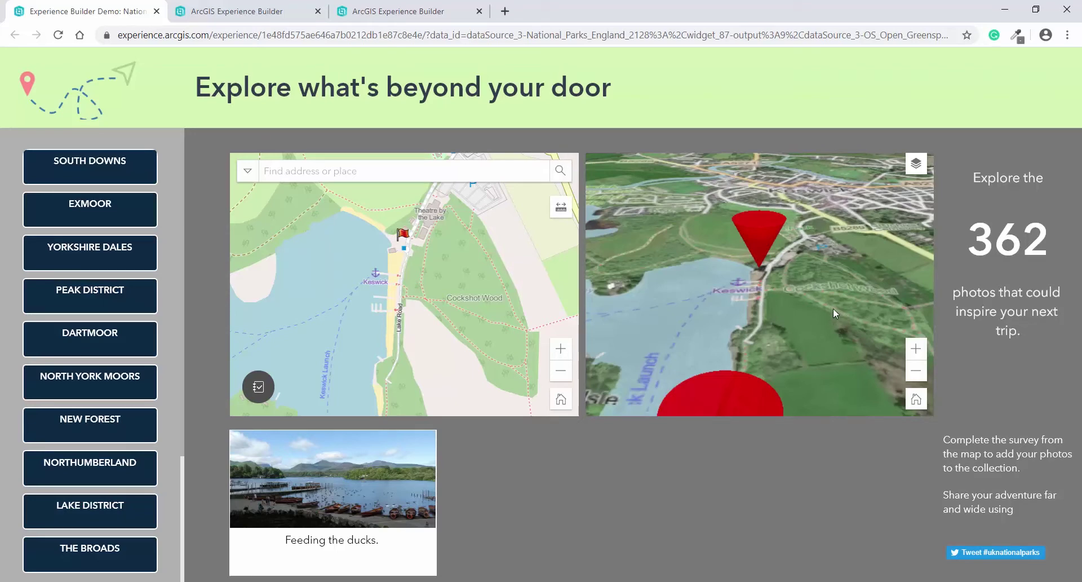
Hide the 3D scene's Photos and OpenStreetMap (with Relief) layers, then reset the maps to the Lake District.
left_click(916, 164)
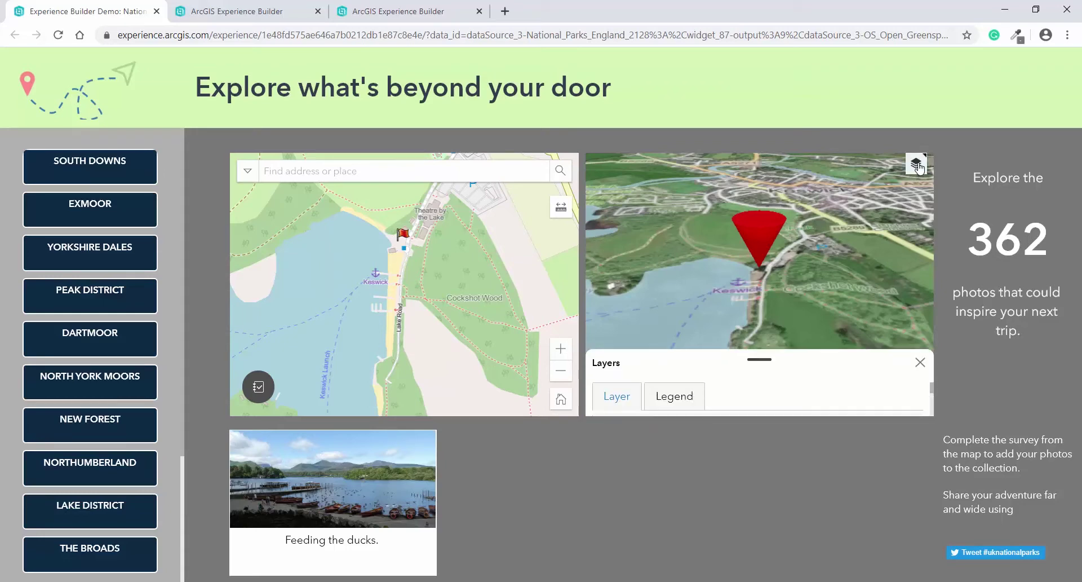
scroll(697, 383, "down", 1)
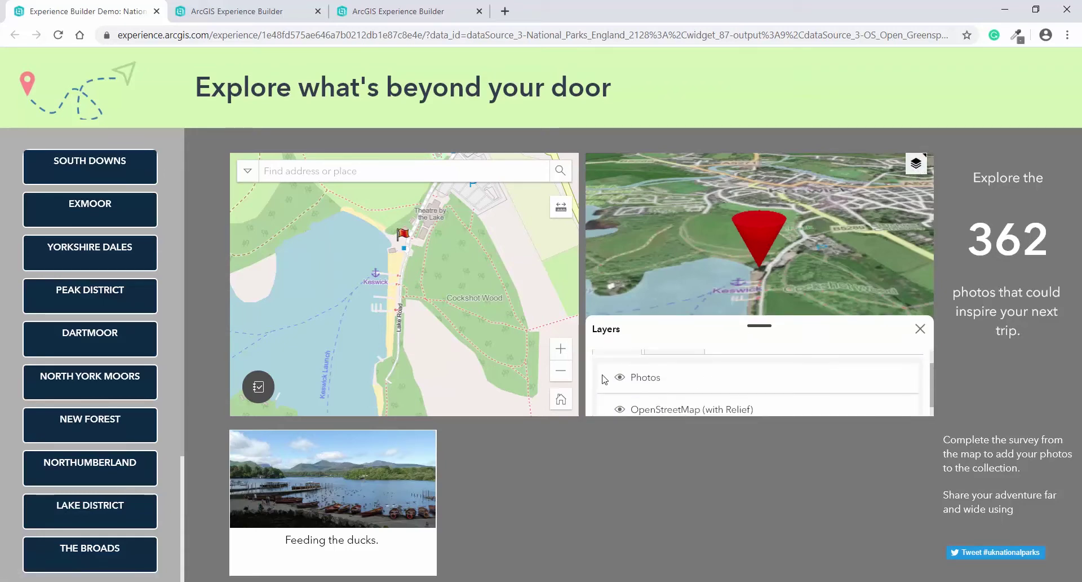
left_click(619, 377)
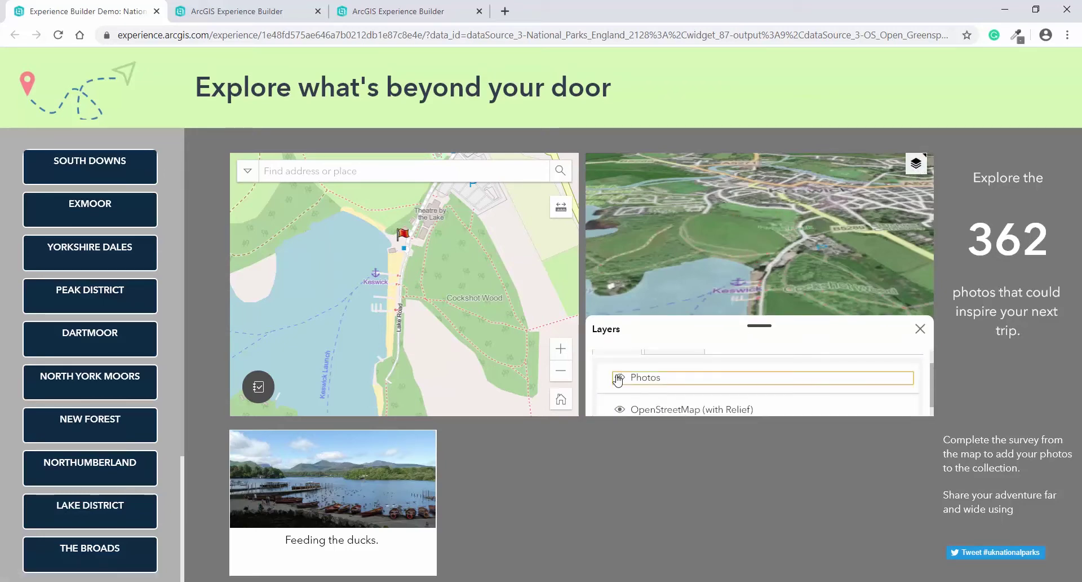
left_click(620, 409)
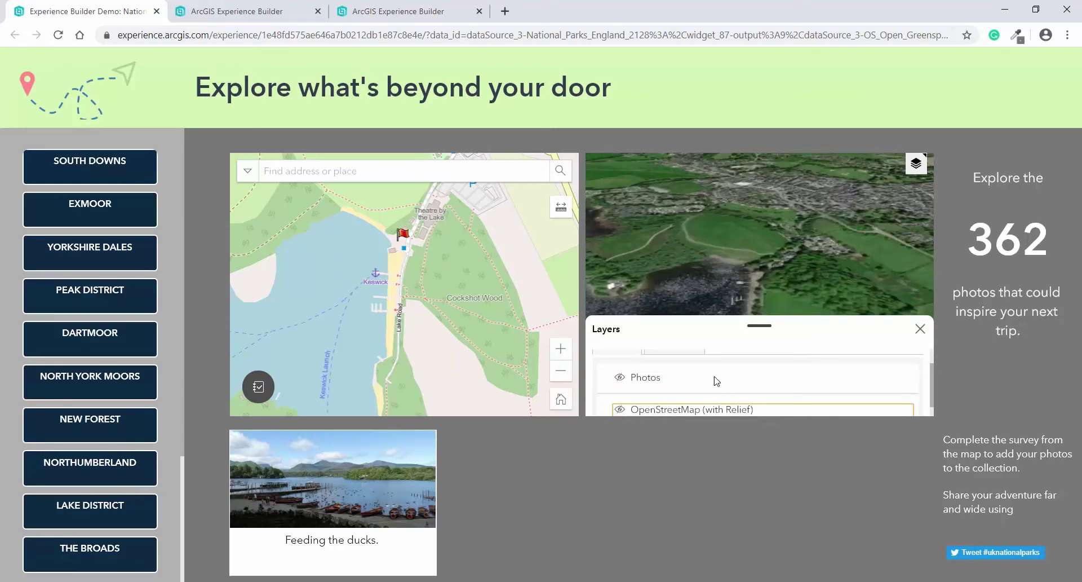
left_click(919, 328)
scroll(765, 282, "up", 5)
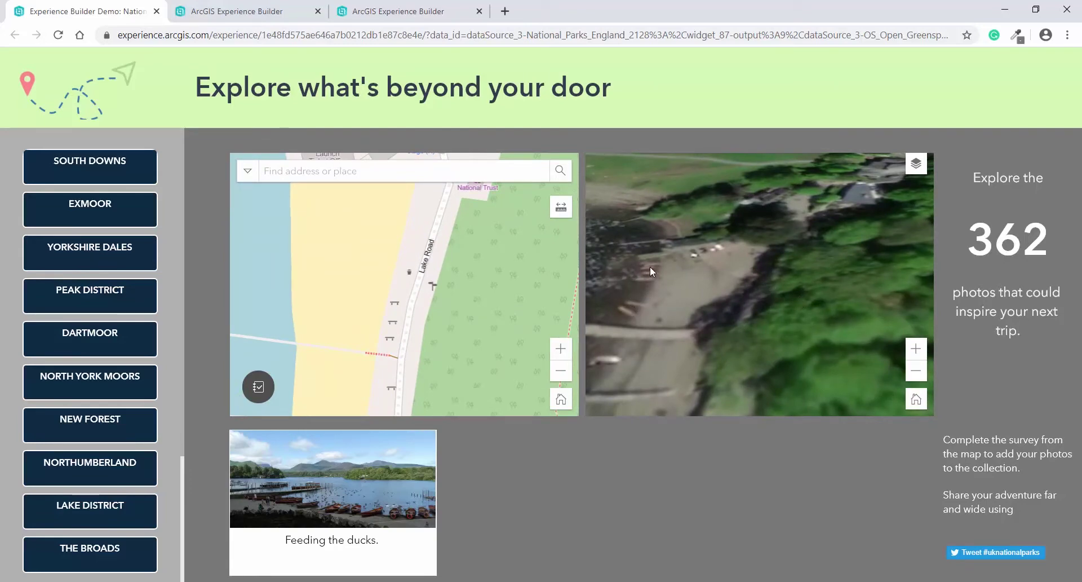
left_click(561, 398)
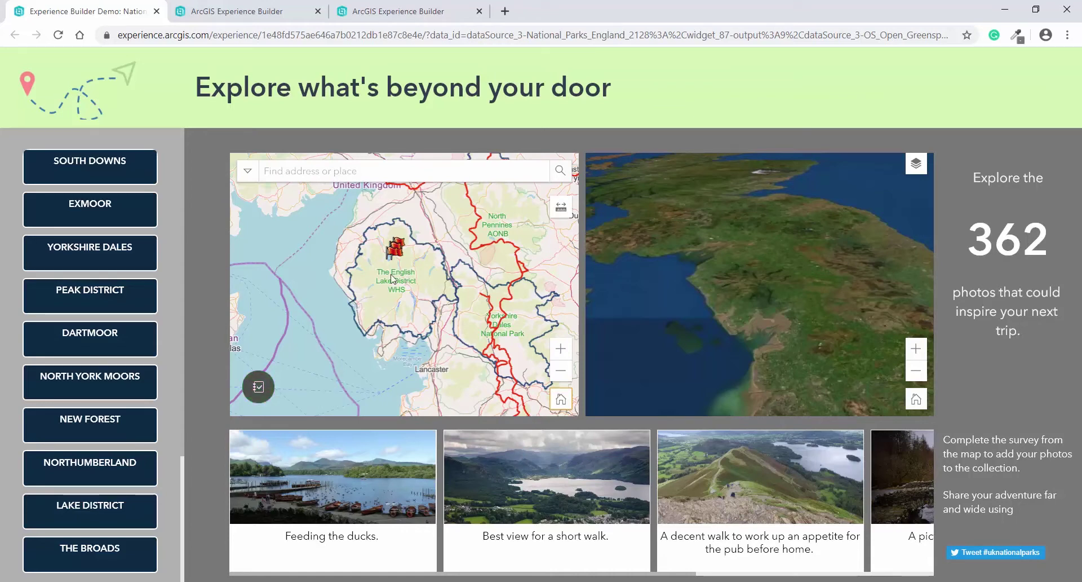
Zoom the 2D map in and pan until Grasmere and Rydal Water are centred.
scroll(397, 277, "up", 3)
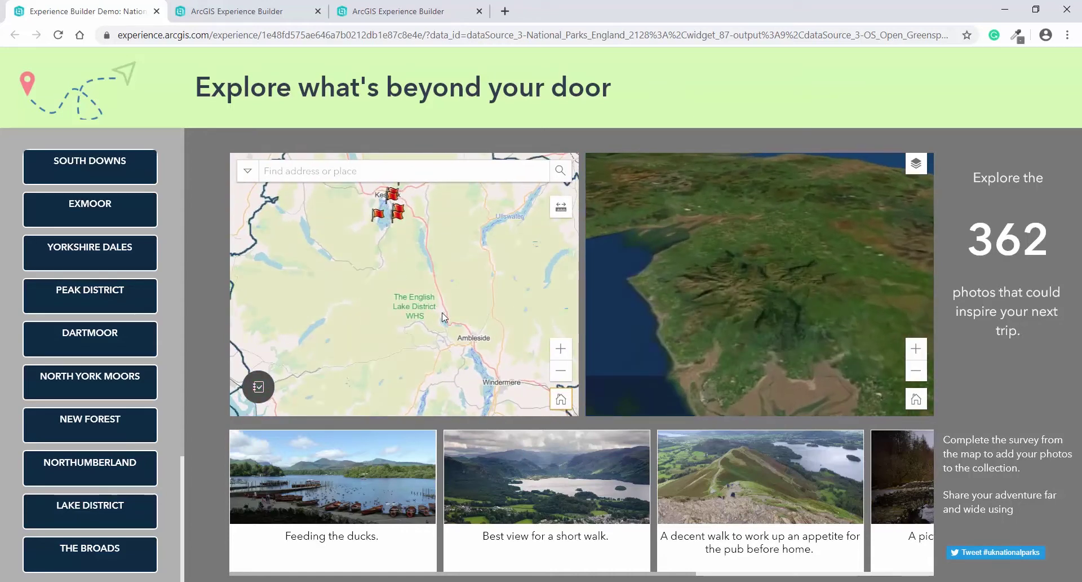
scroll(442, 312, "up", 2)
scroll(446, 326, "up", 2)
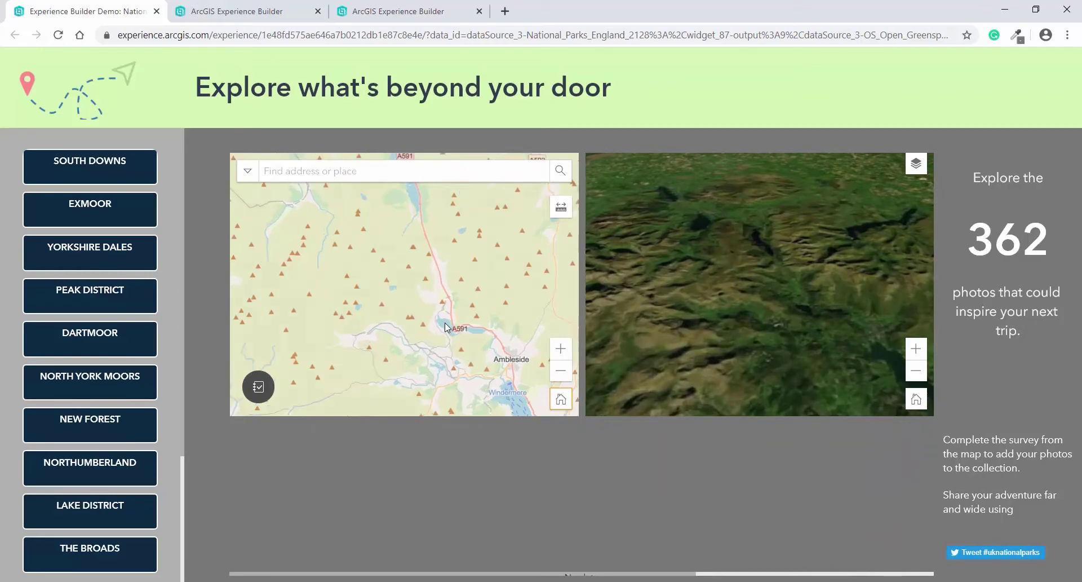
left_click_drag(451, 344, 391, 301)
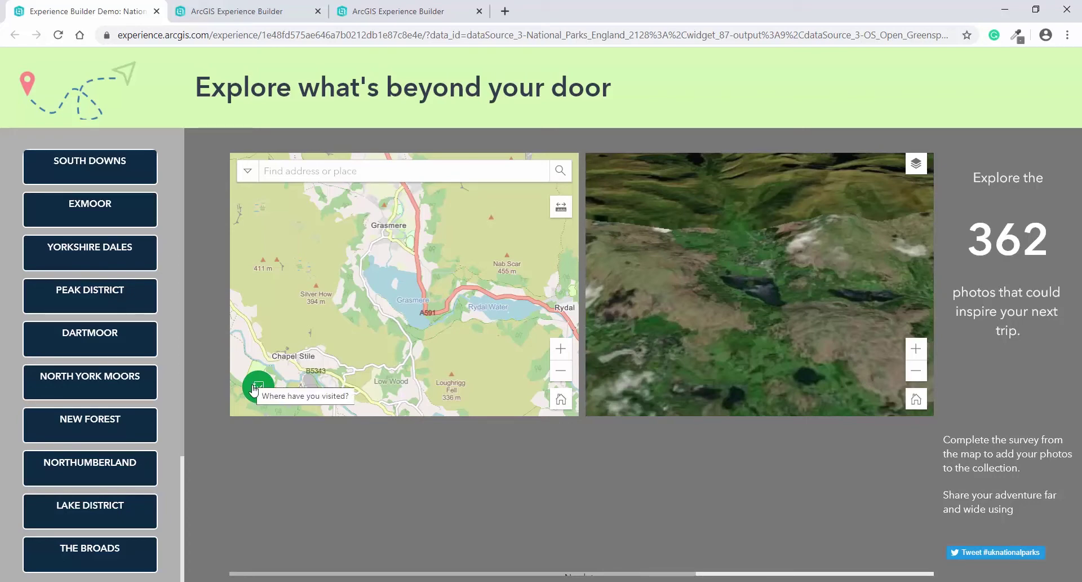
Open the Where have you visited? survey and pin the Grasmere gingerbread shop on its map.
left_click(257, 387)
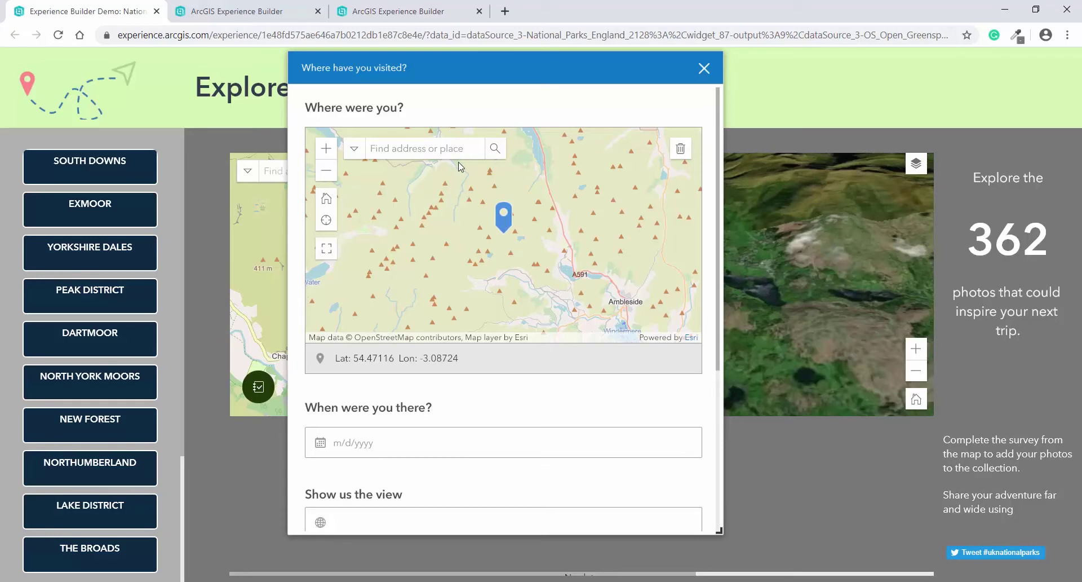
left_click(403, 148)
type("grasmere")
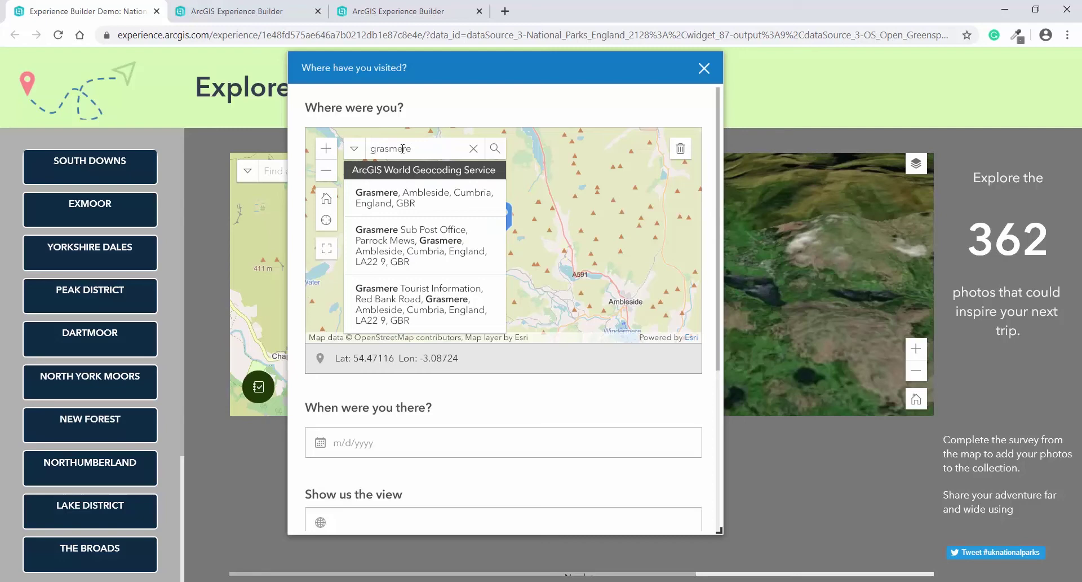
left_click(418, 204)
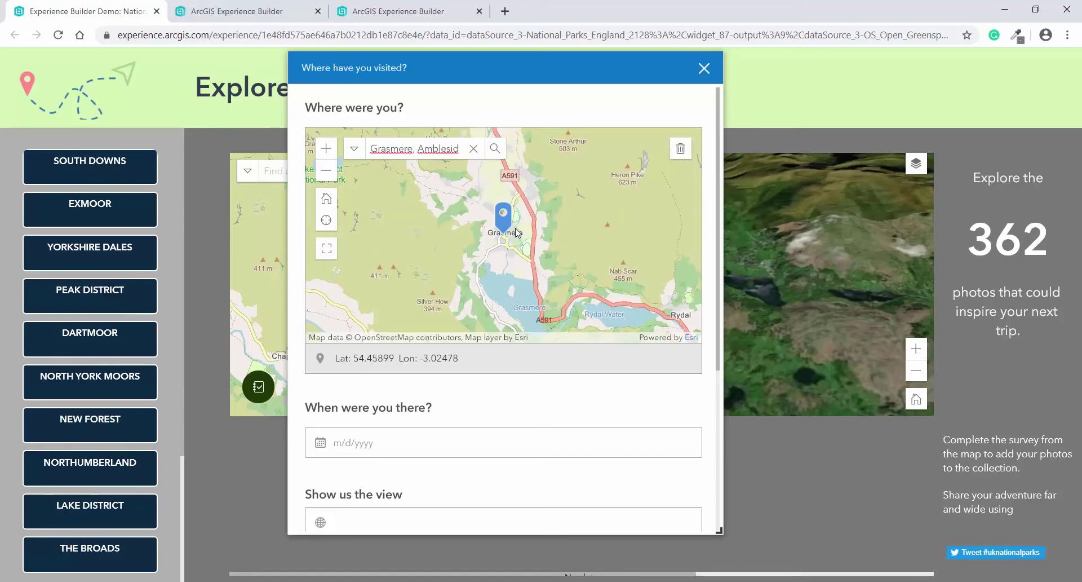
scroll(517, 232, "up", 4)
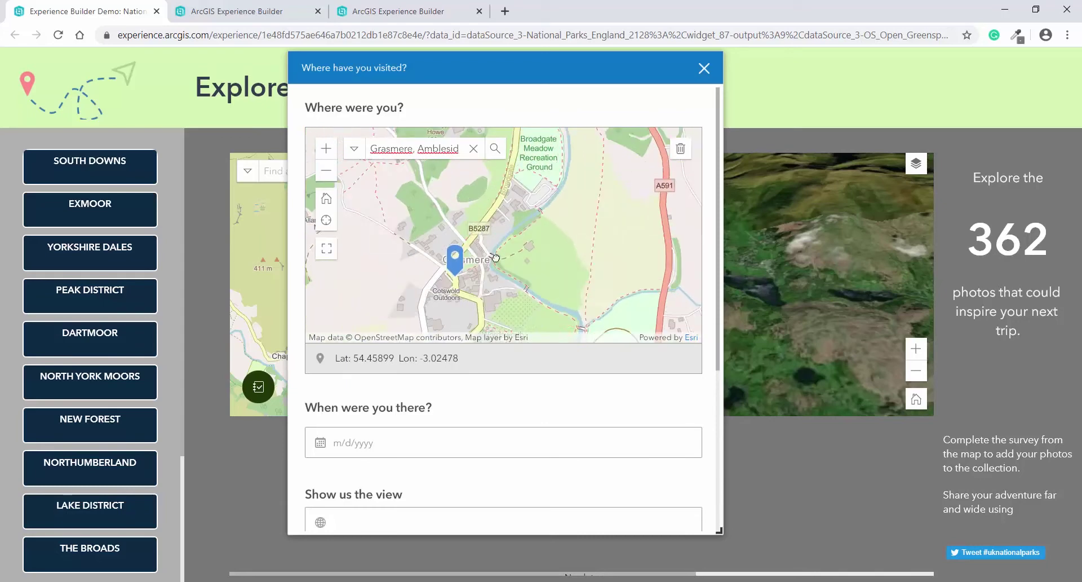
scroll(505, 300, "up", 5)
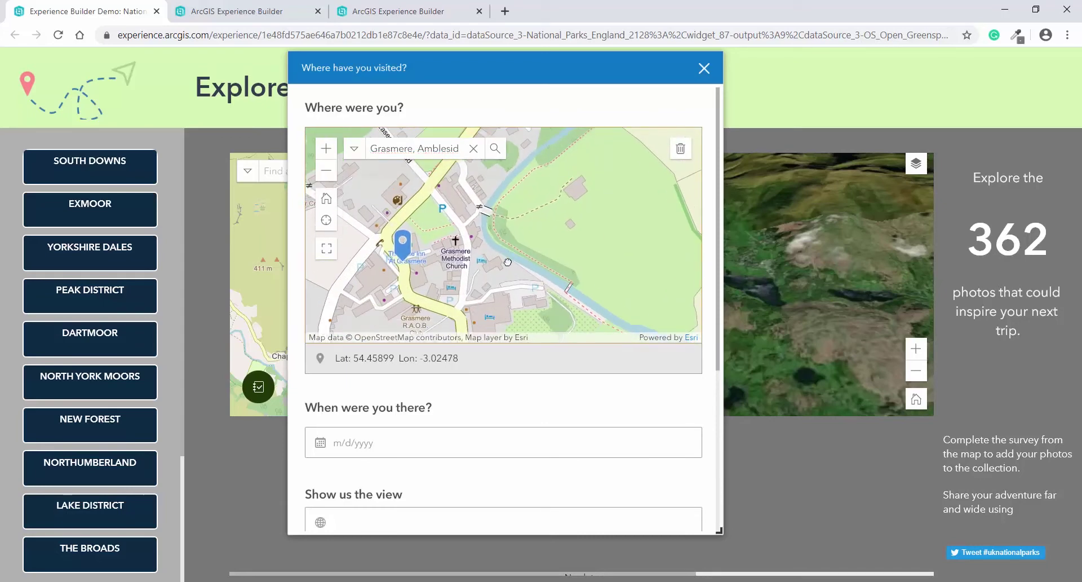
left_click(474, 149)
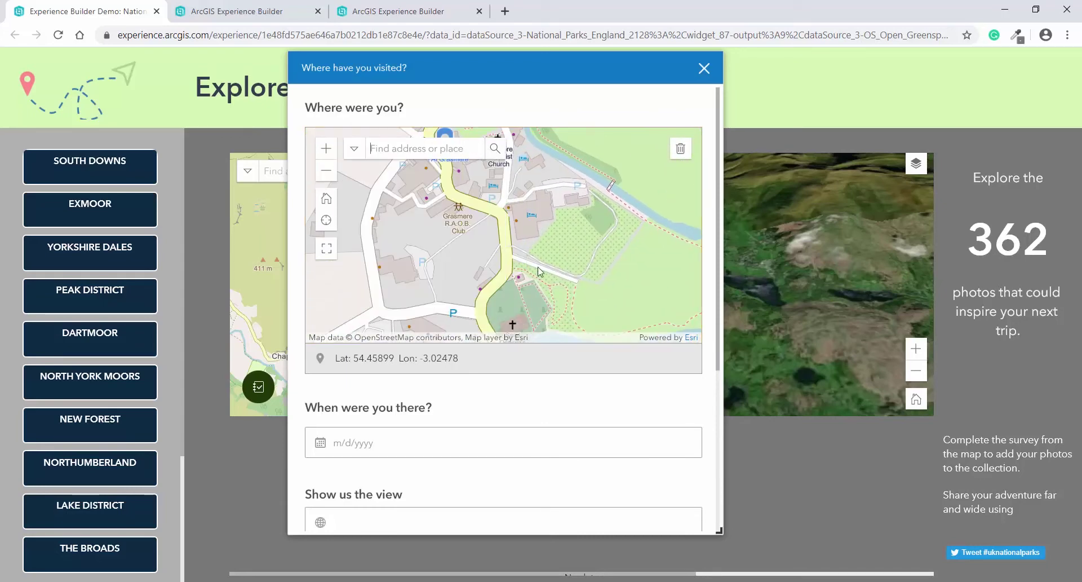
scroll(516, 252, "up", 3)
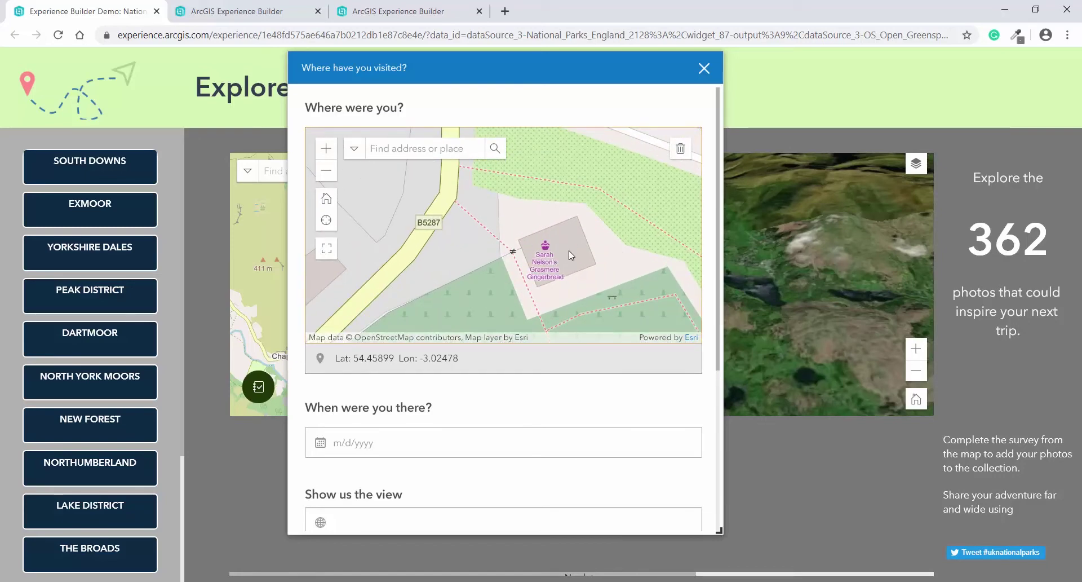
left_click(569, 250)
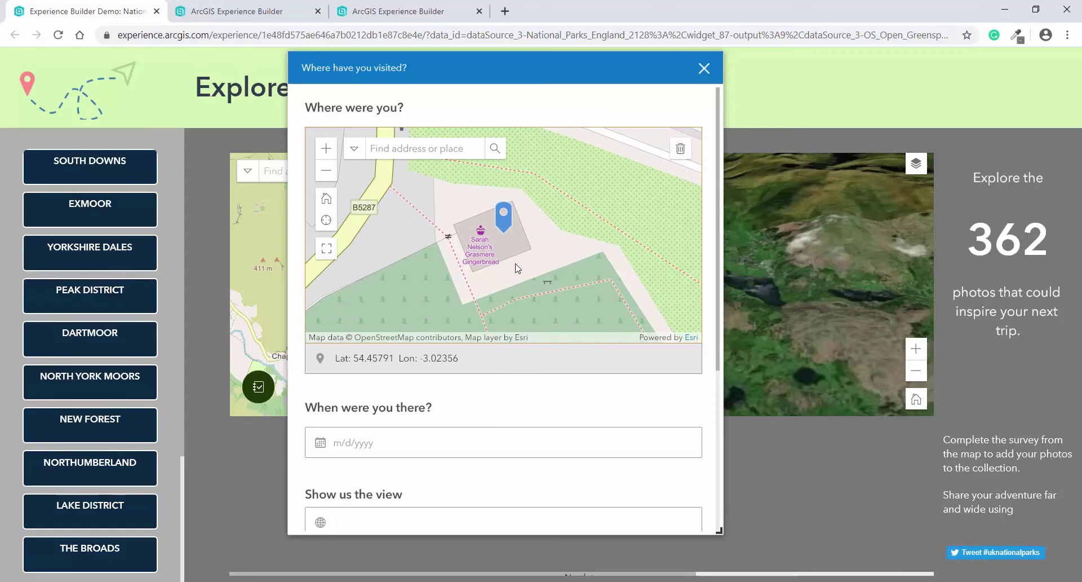
Set the visit date to 12/18/2019 in the calendar.
left_click(415, 448)
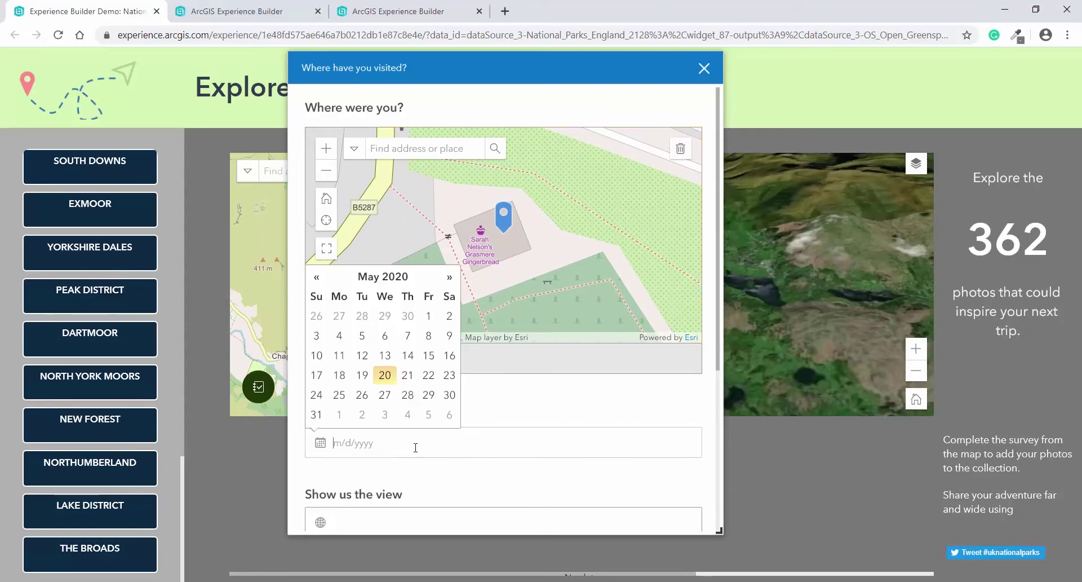
left_click(317, 277)
left_click(318, 277)
left_click(318, 277)
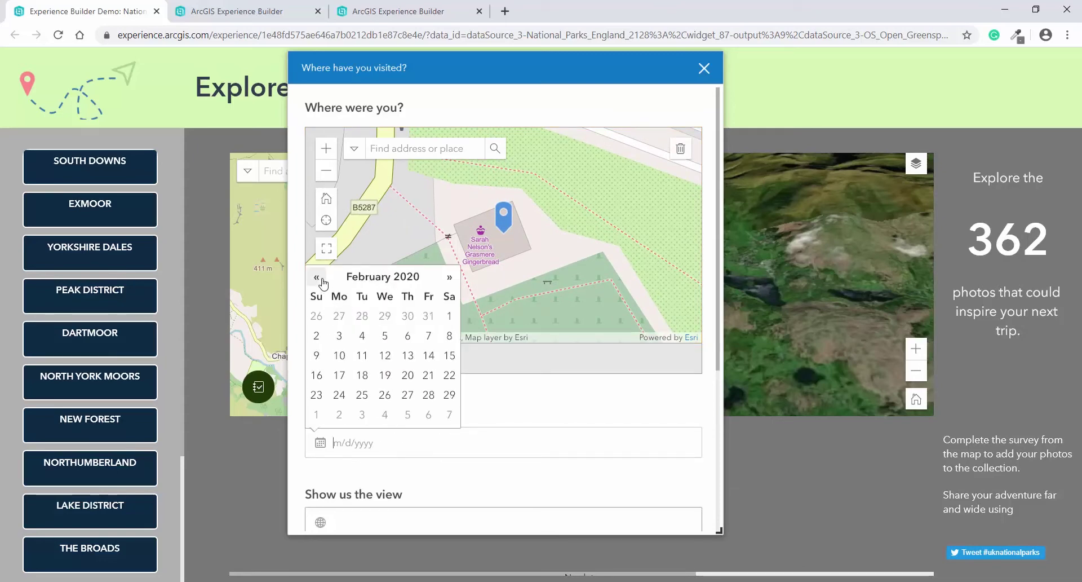
left_click(318, 277)
left_click(318, 277)
left_click(385, 375)
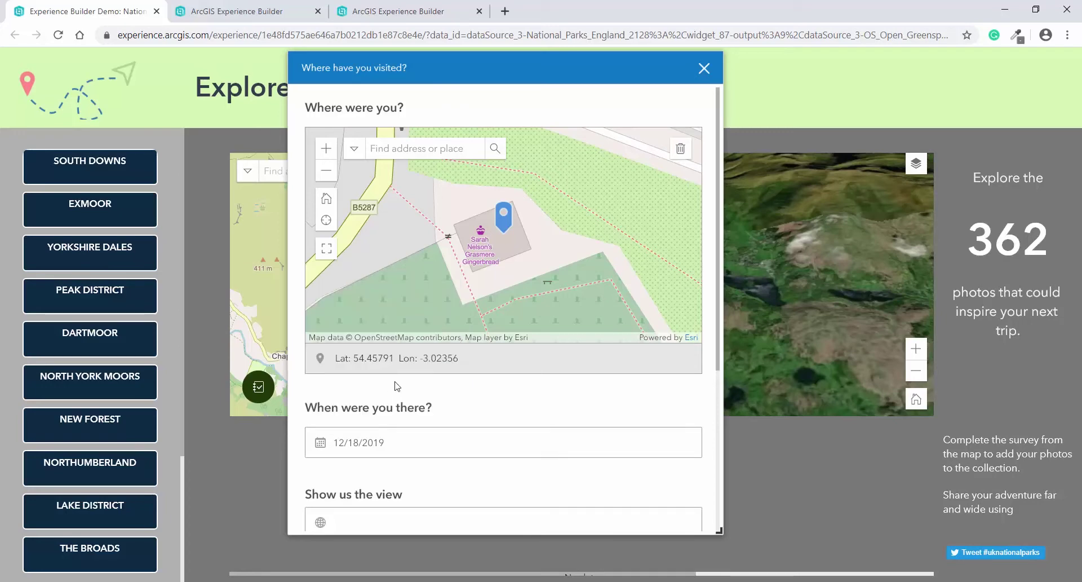
Paste the photo link, add the highlight 'Worlds best gingerbread, its yummy!' and submit the response.
left_click(399, 518)
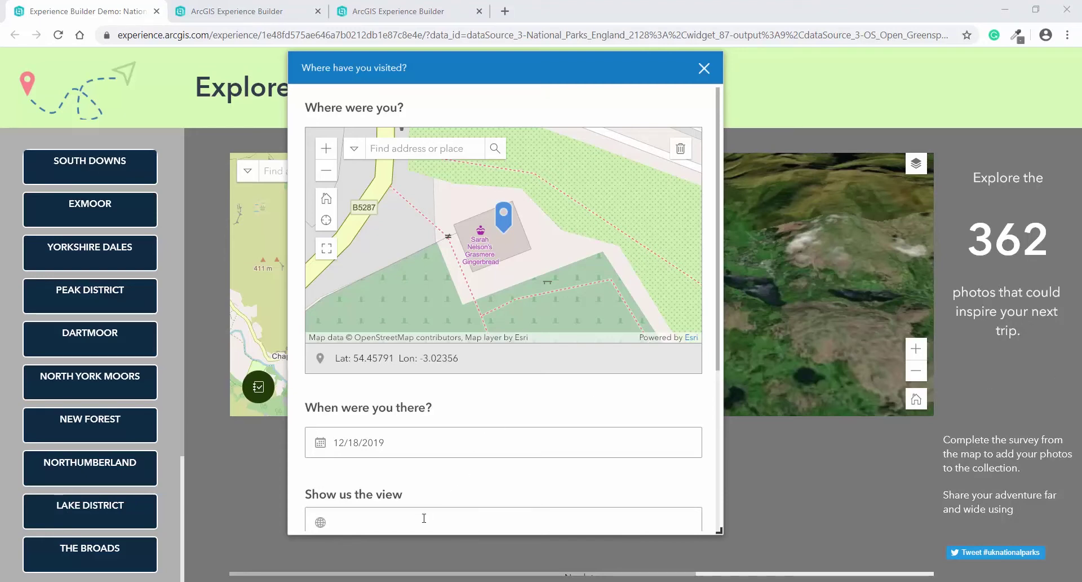
type("https://s0.geograph.org.uk/geophotos/05/93/45/5934523_686957b5.jpg")
scroll(574, 466, "down", 3)
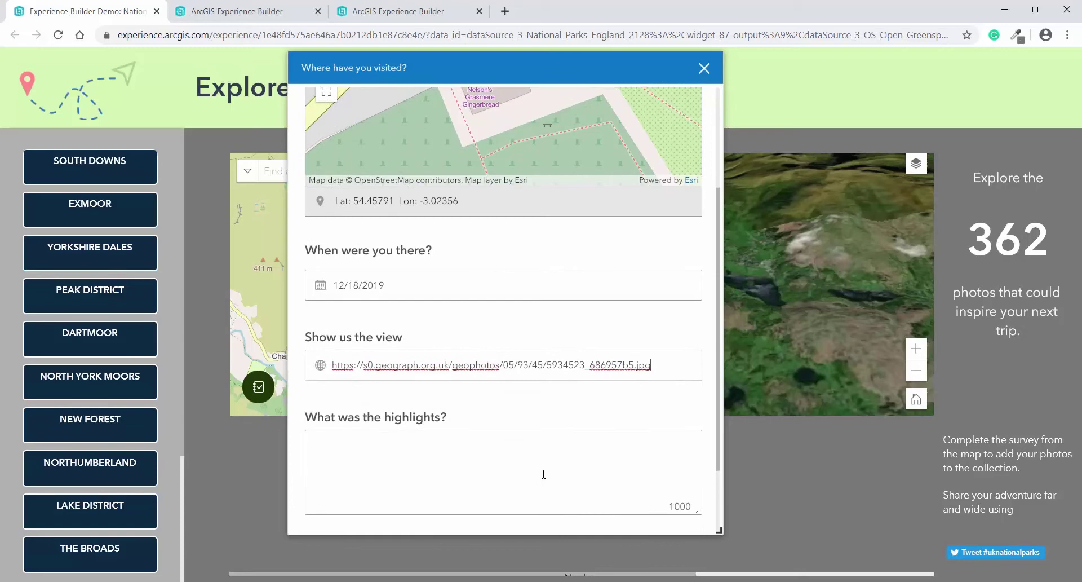
left_click(543, 474)
type("W")
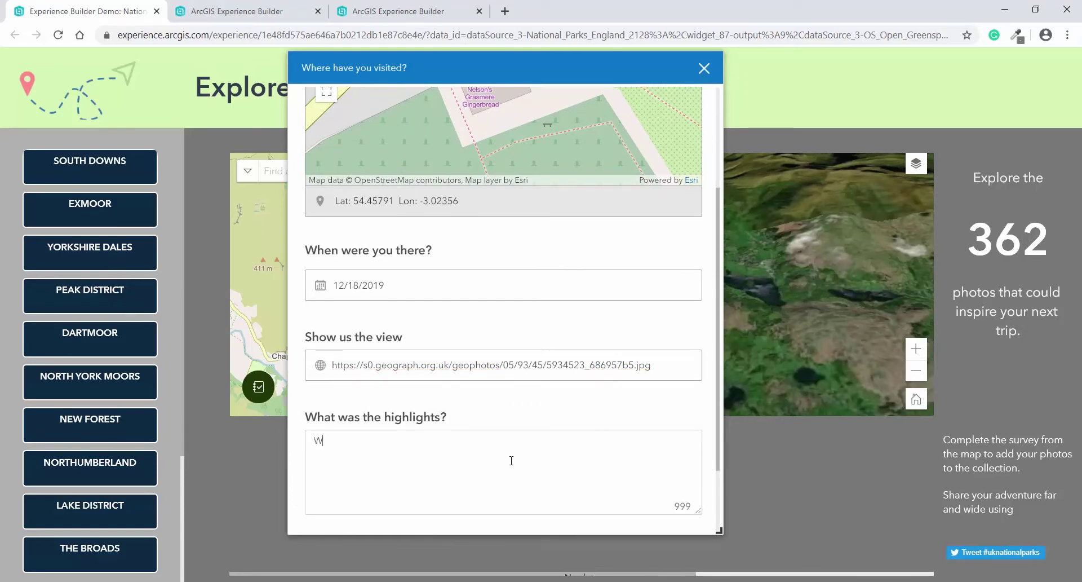
type("orlds best gingerbread")
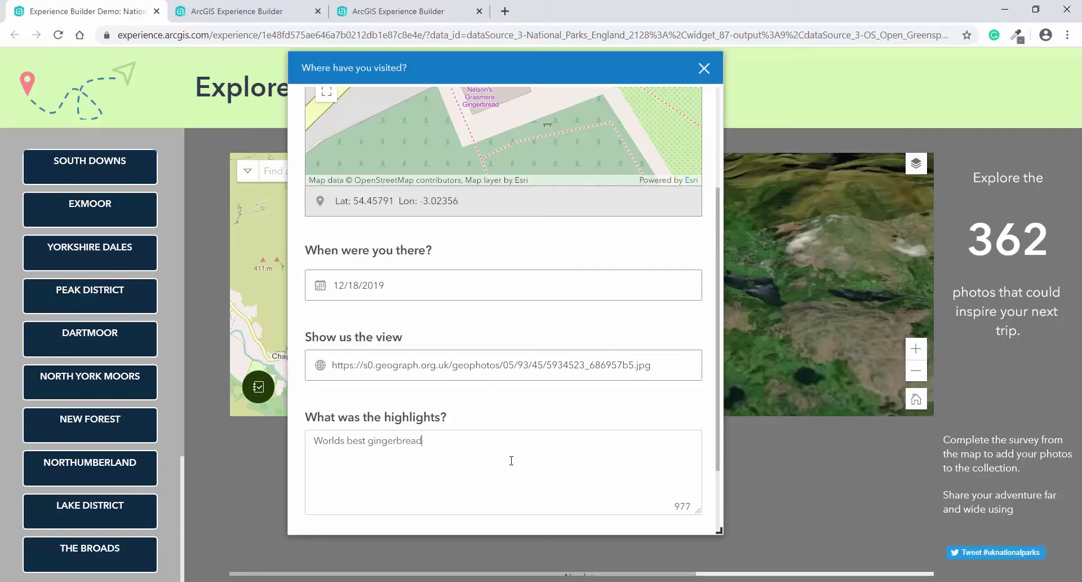
type(", its yummy!")
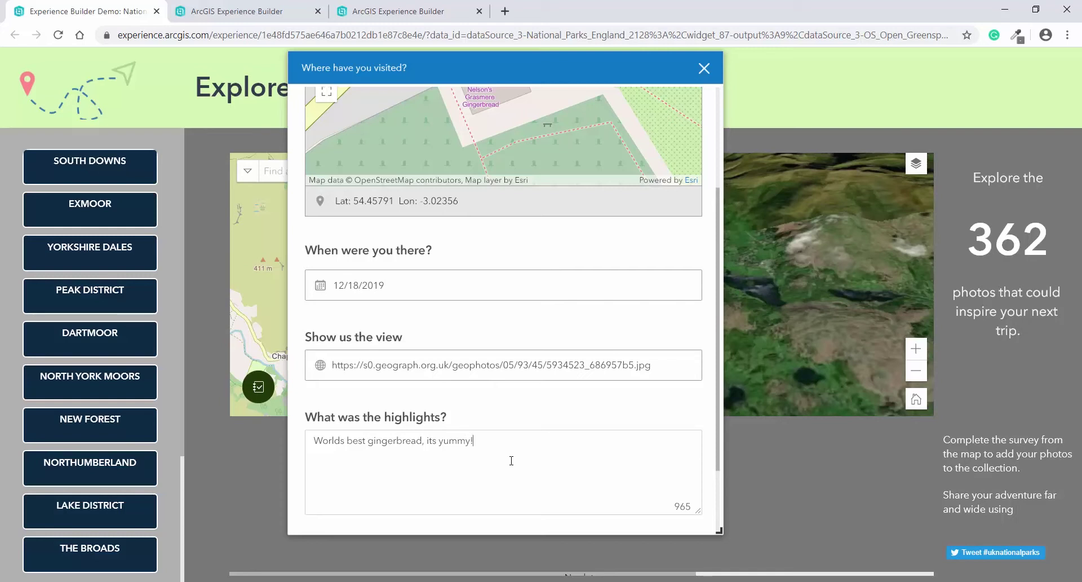
scroll(511, 461, "down", 2)
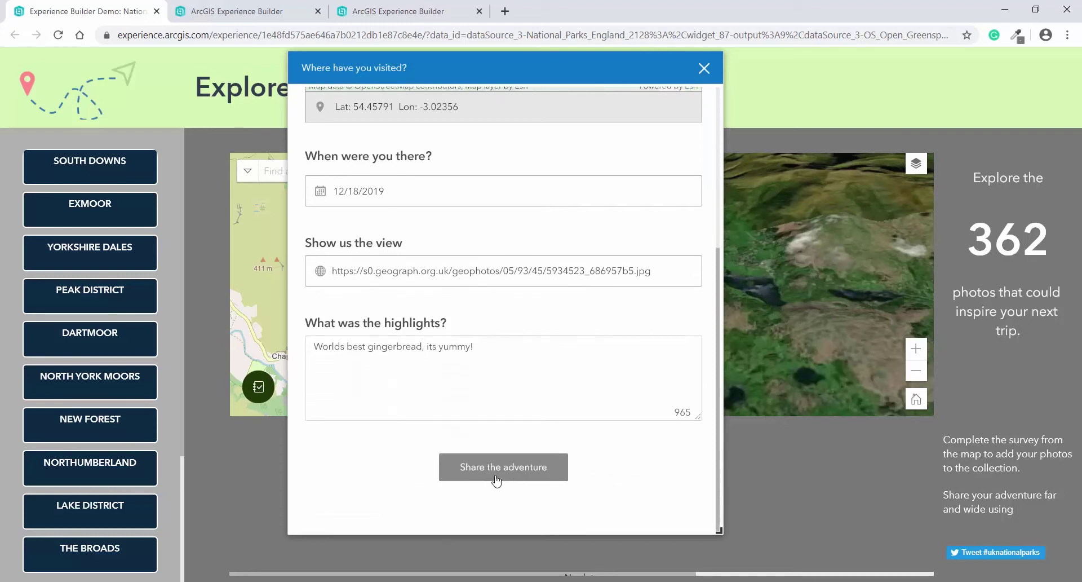
left_click(510, 480)
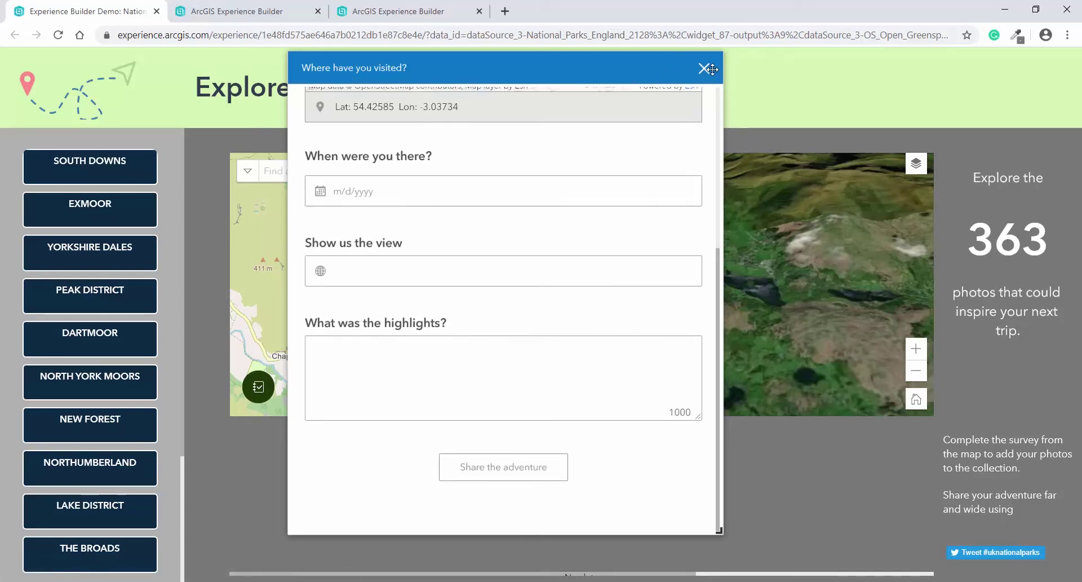
Close the survey and centre the 2D map on Grasmere's flag to list the new gingerbread photo.
left_click(707, 70)
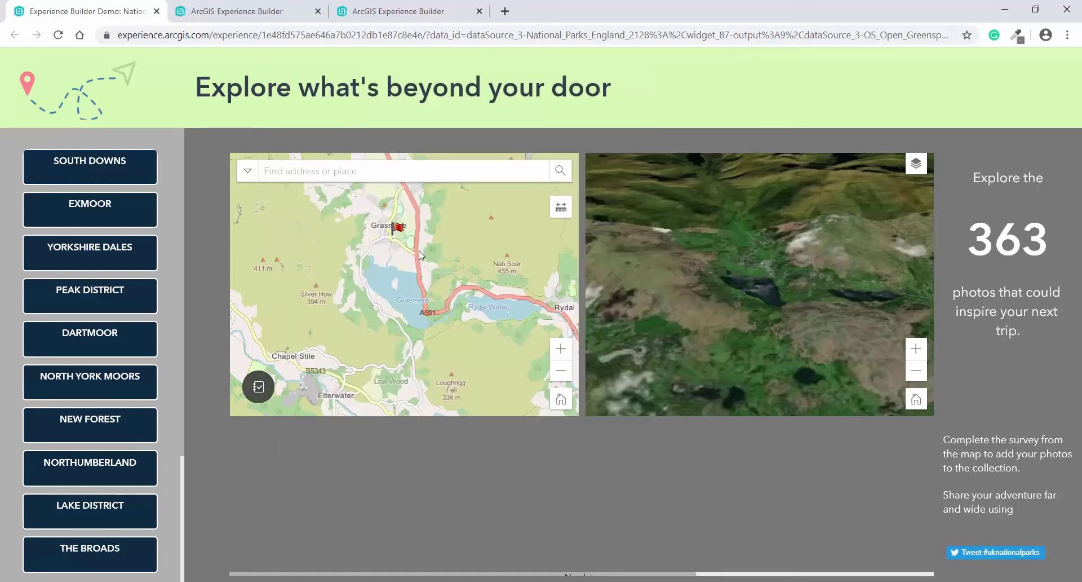
left_click_drag(395, 233, 409, 280)
left_click(409, 281)
scroll(409, 283, "down", 2)
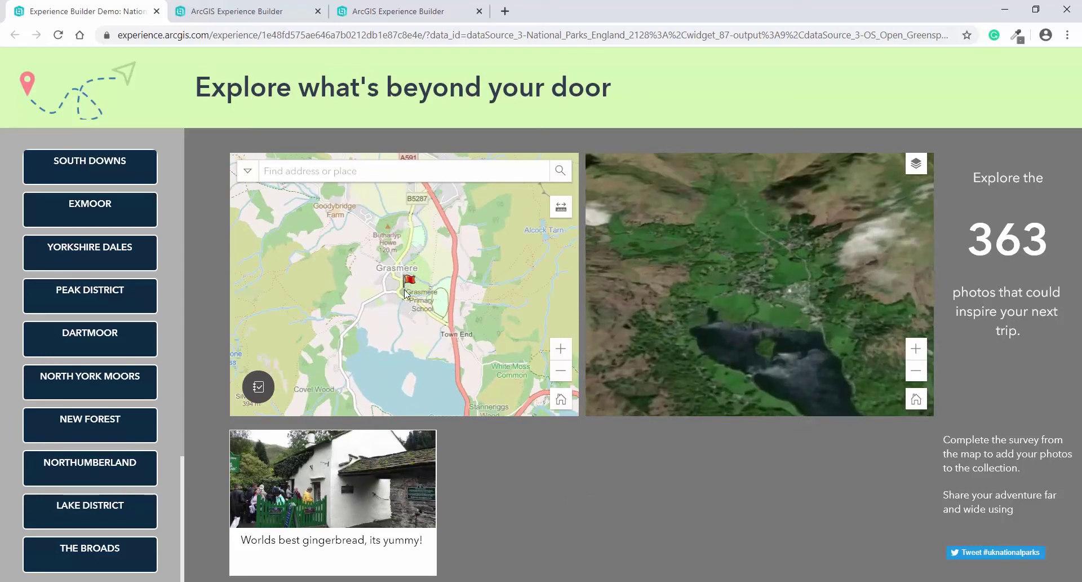
left_click(915, 163)
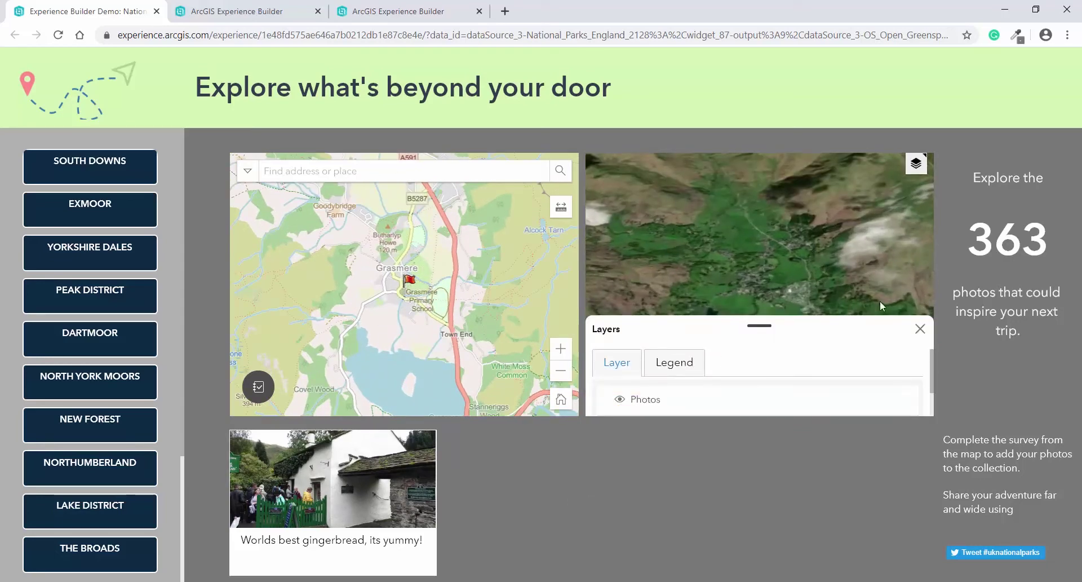
left_click(919, 329)
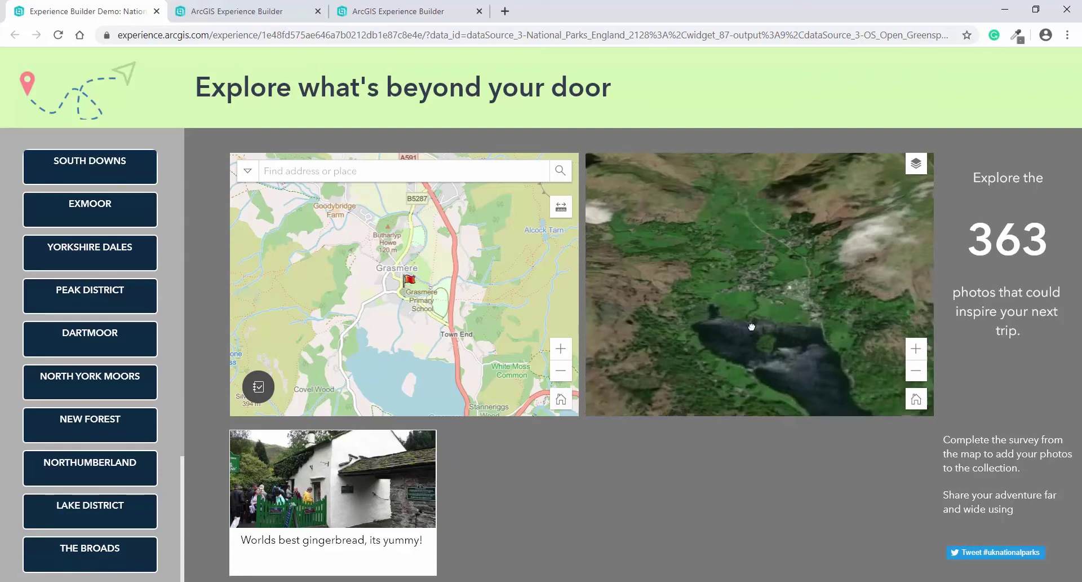
scroll(390, 217, "down", 2)
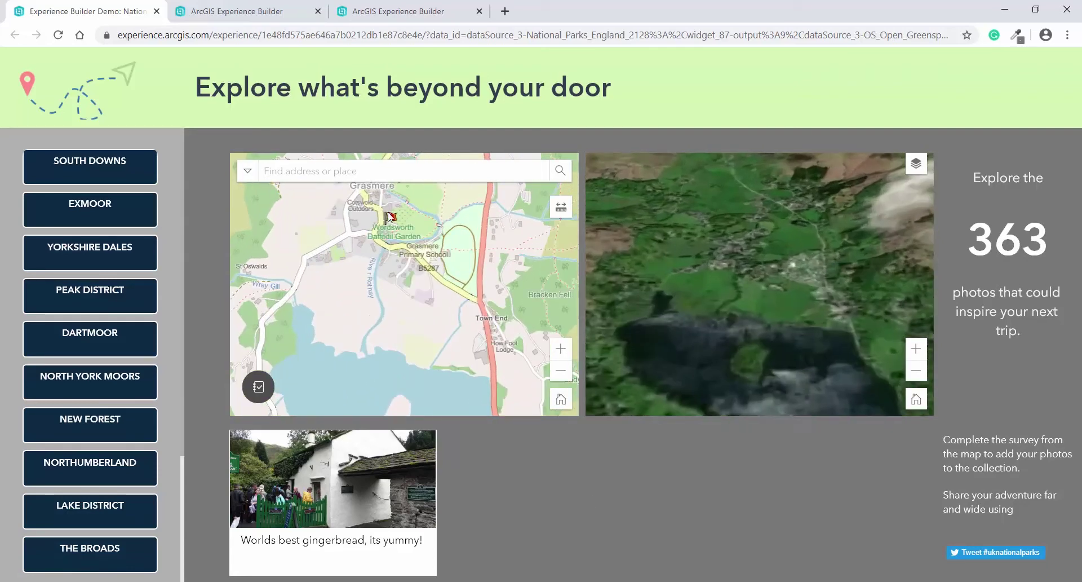
scroll(390, 217, "up", 1)
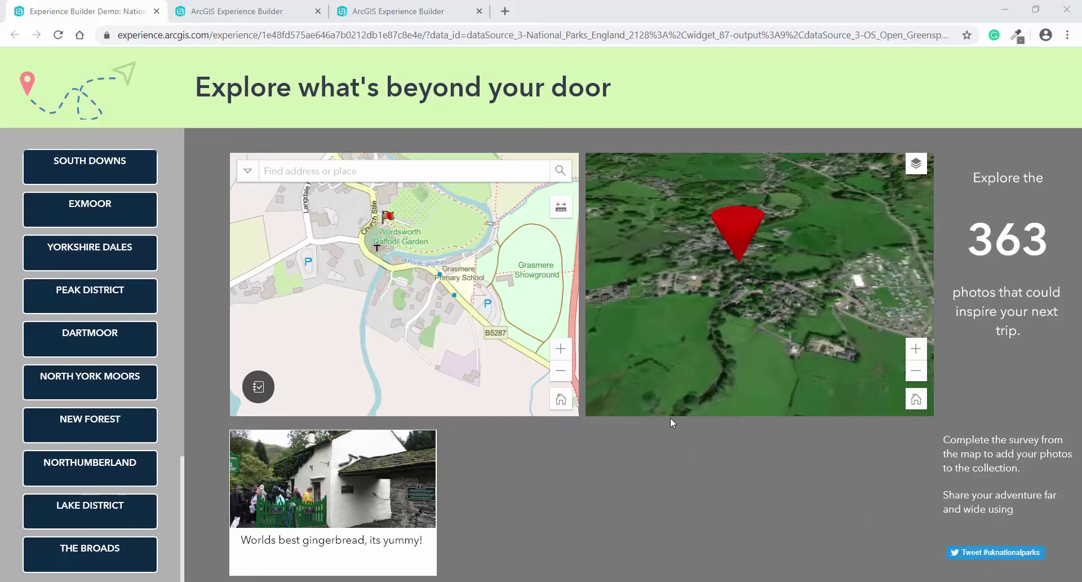
In the editor, turn on Live view, pan and zoom the map, and preview the tablet screen sizes.
left_click(265, 10)
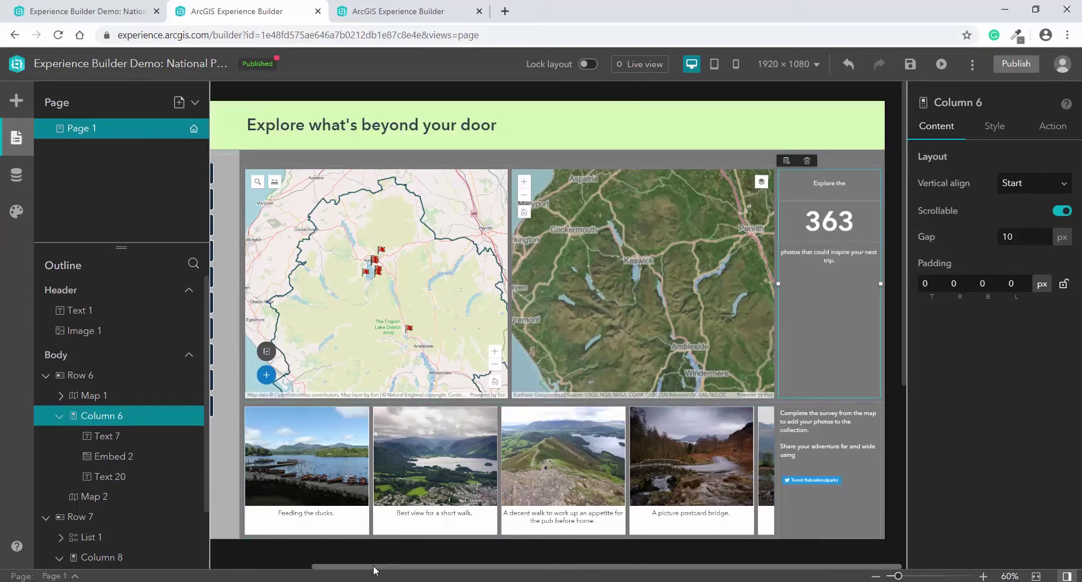
left_click_drag(375, 568, 316, 568)
left_click(649, 64)
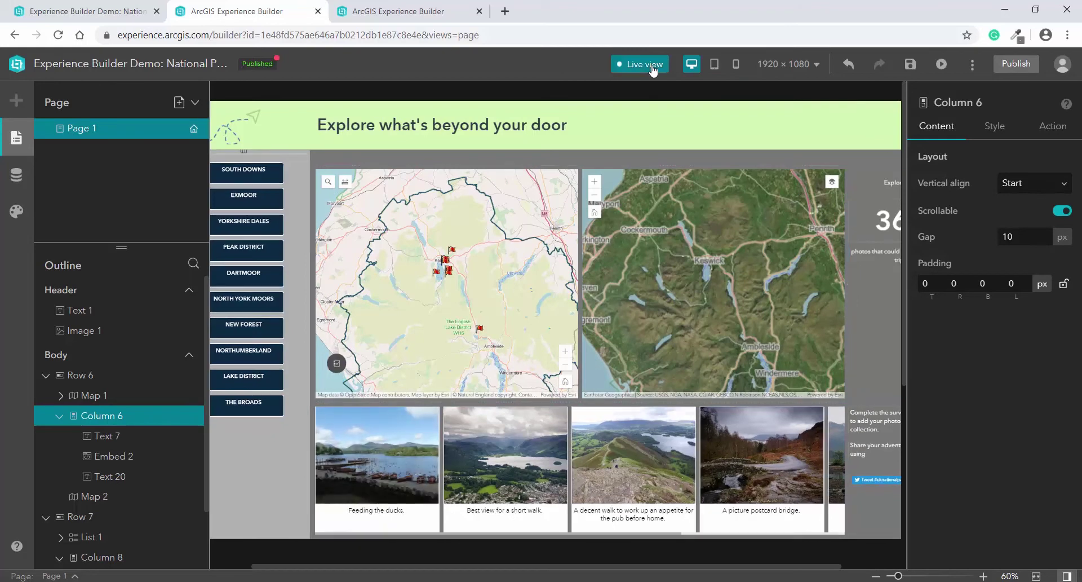
left_click_drag(433, 285, 390, 308)
scroll(391, 307, "up", 3)
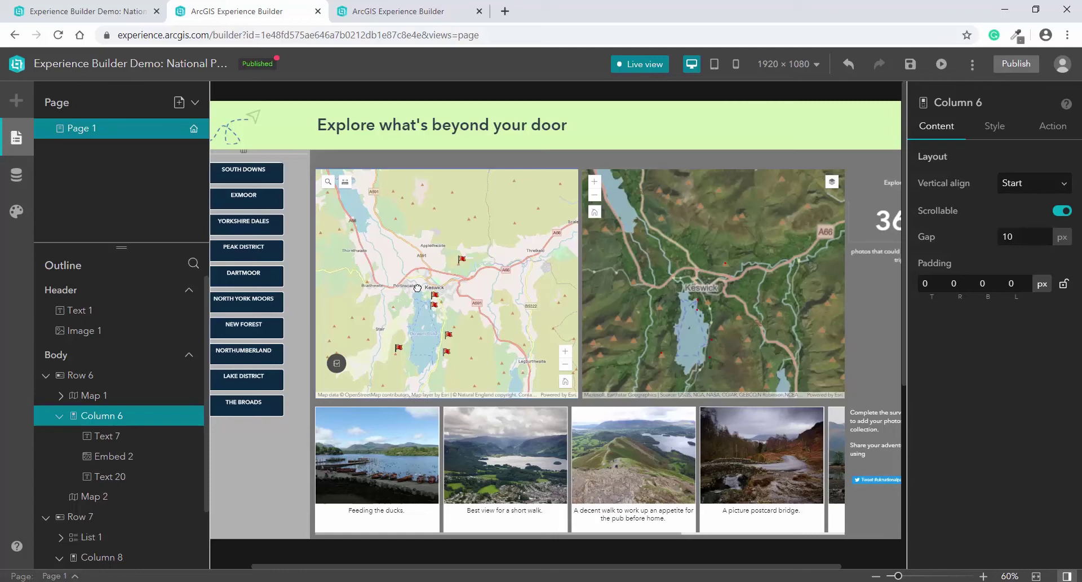
left_click(717, 64)
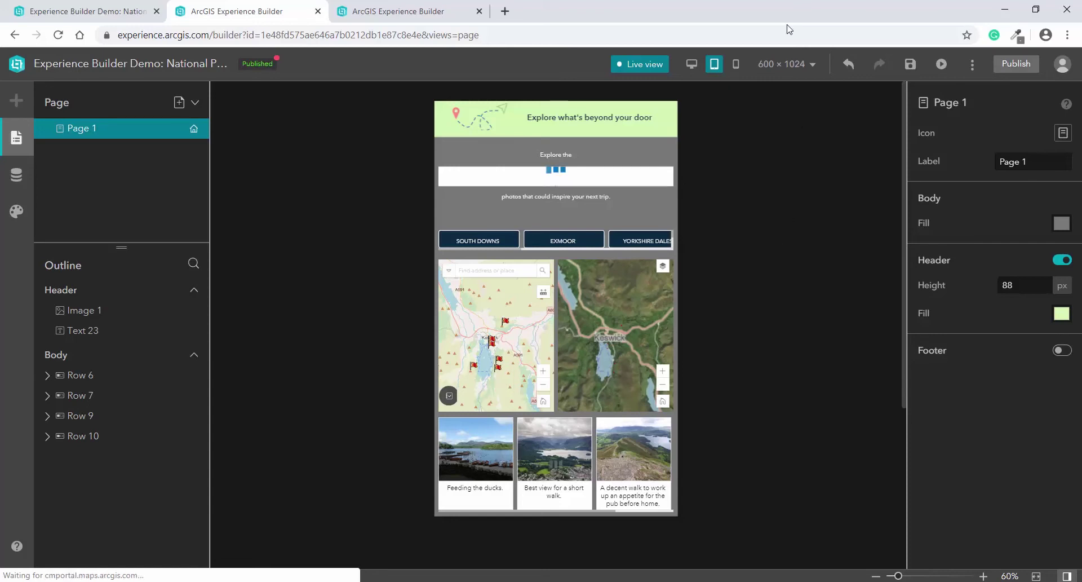
left_click(785, 64)
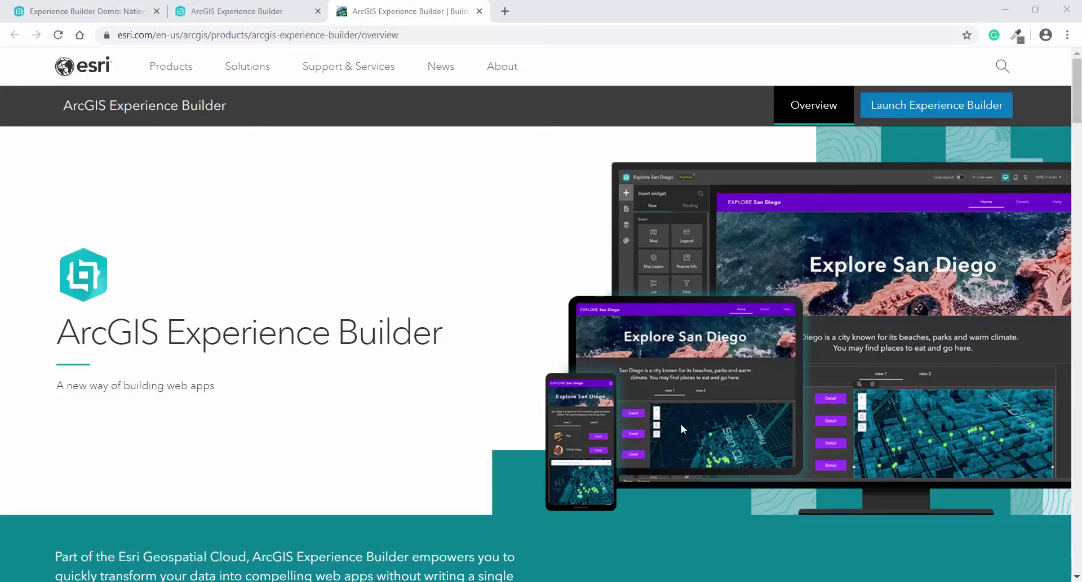
Launch Experience Builder, sign in, skip the template picker and open the Experience builder demo draft.
left_click(901, 113)
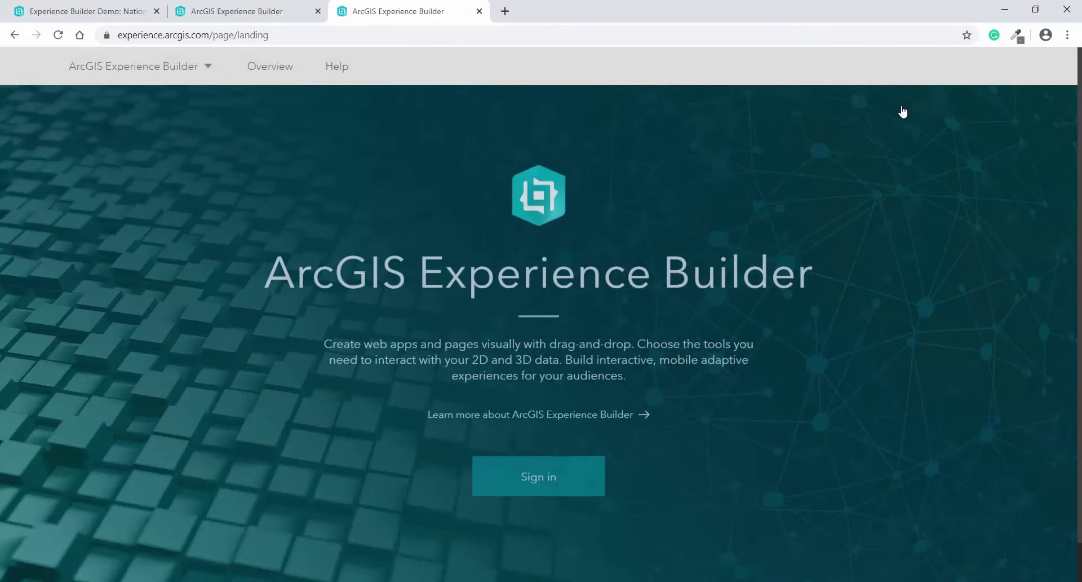
left_click(549, 476)
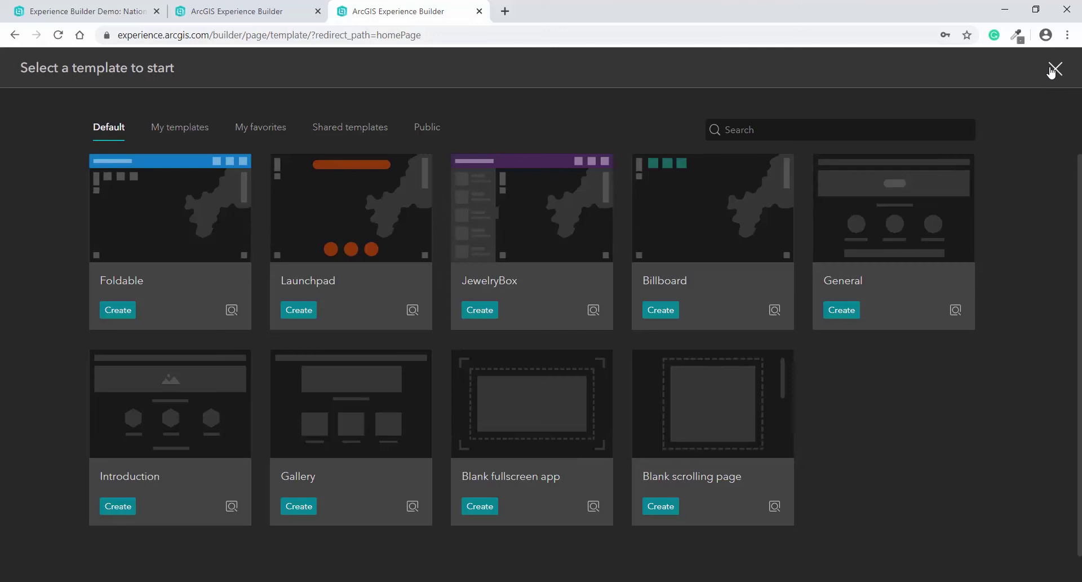
left_click(1054, 71)
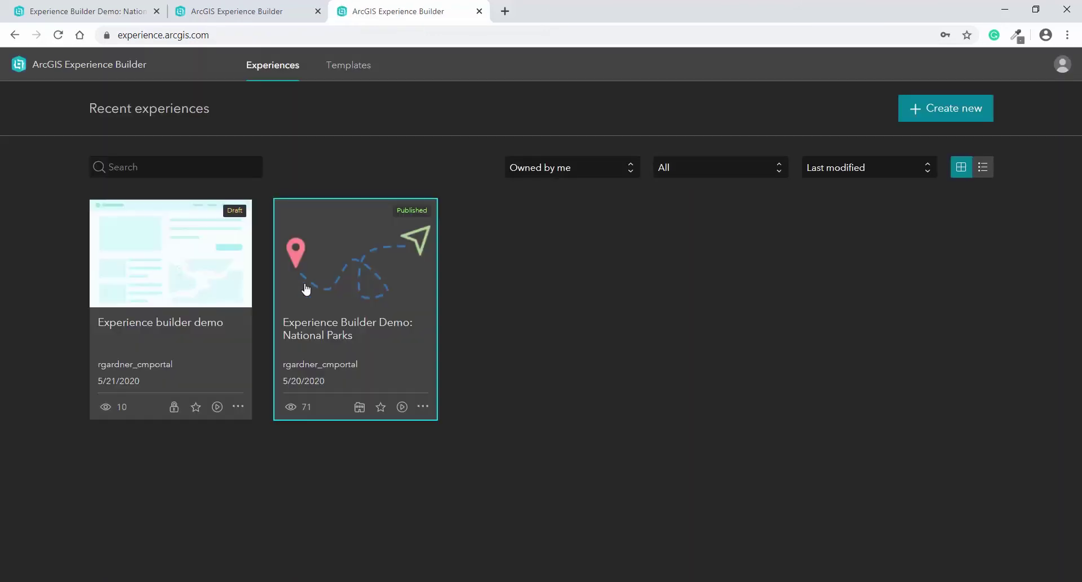
left_click(161, 276)
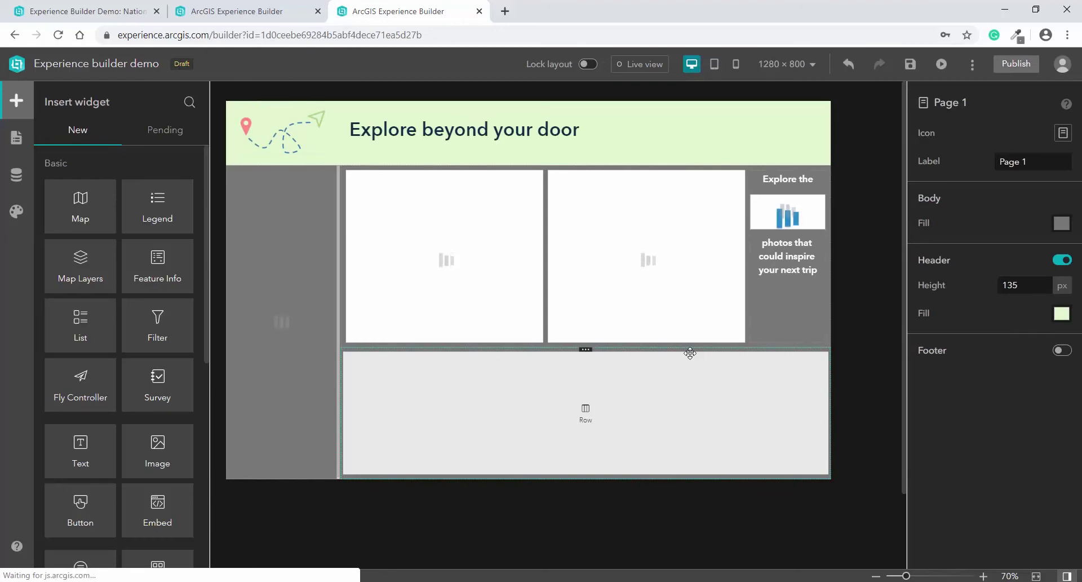
Open the Data panel and browse Web Map and Web Scene items in Add data without adding any.
left_click(15, 214)
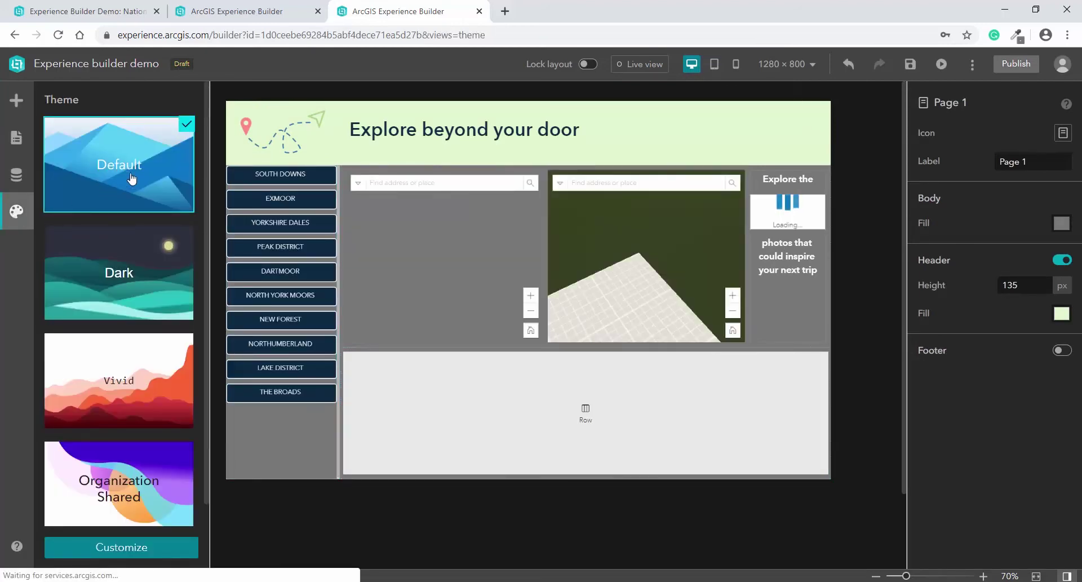
left_click(15, 175)
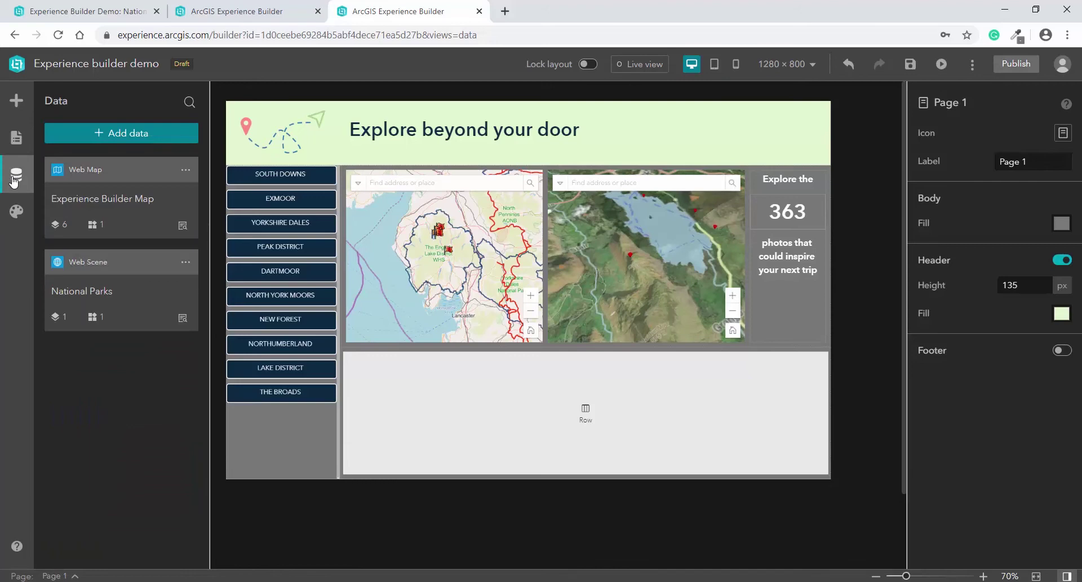
left_click(119, 141)
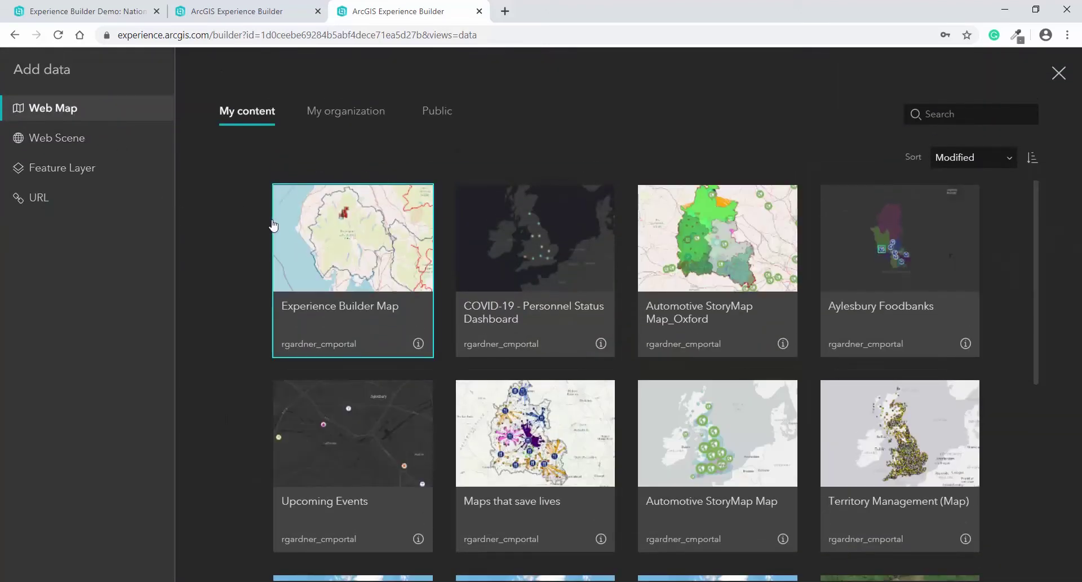
left_click(116, 150)
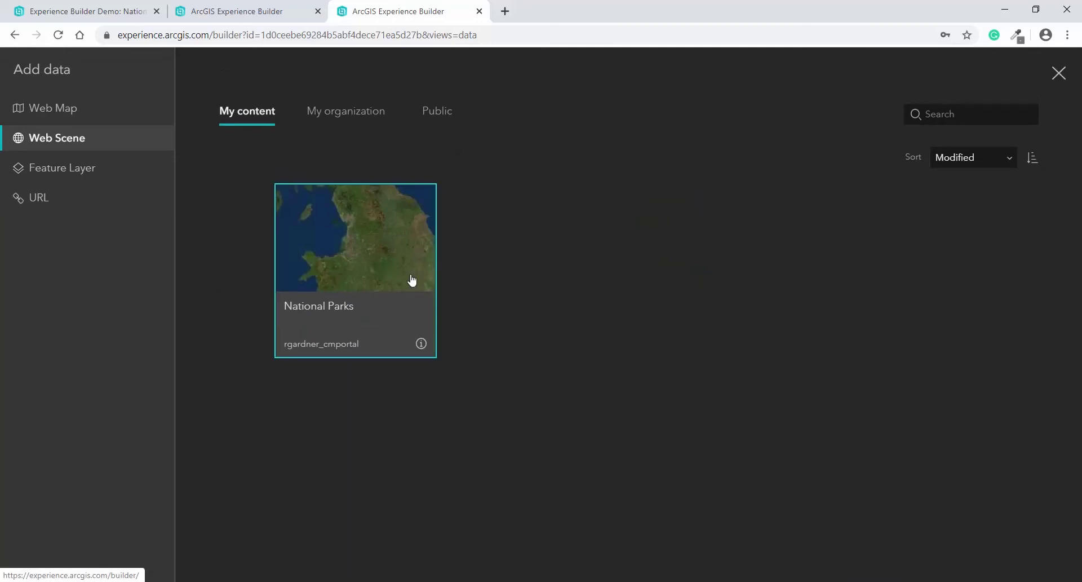
left_click(1058, 74)
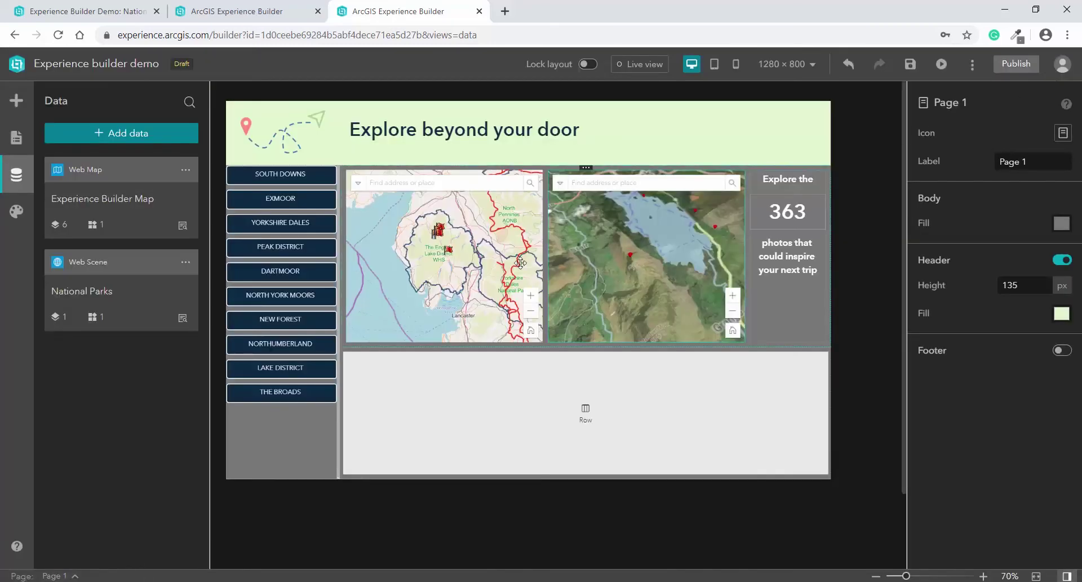
Inspect the Experience Builder Map web map's layers, then return to the data source list.
left_click(134, 206)
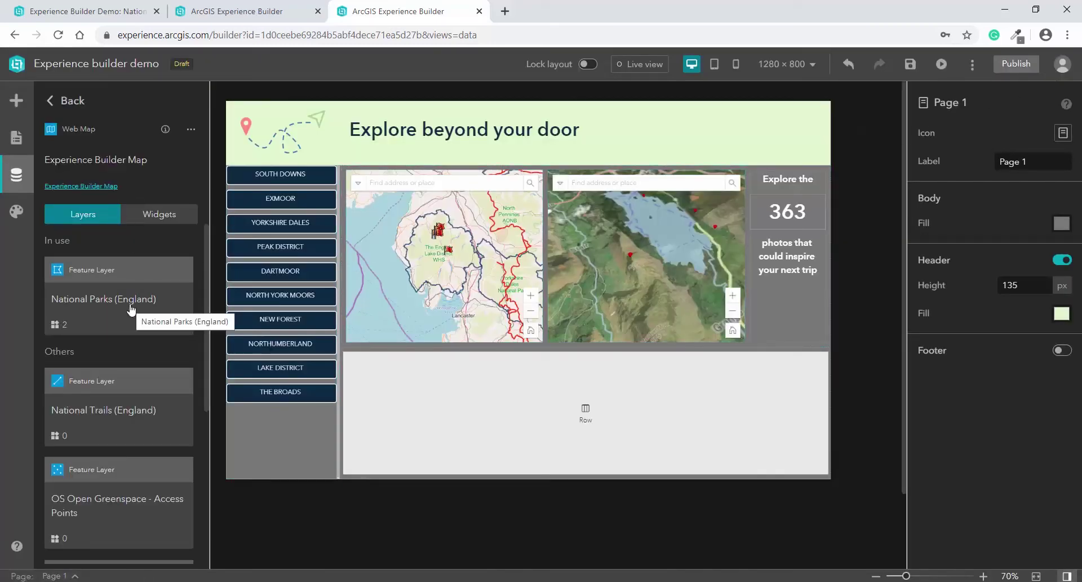
scroll(130, 318, "down", 3)
scroll(129, 321, "down", 6)
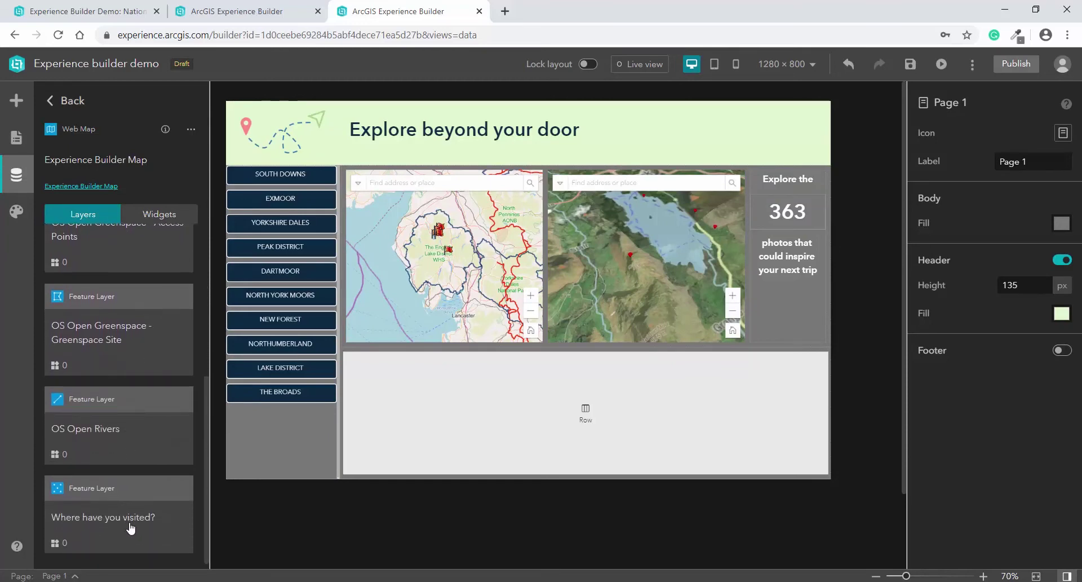
left_click(77, 105)
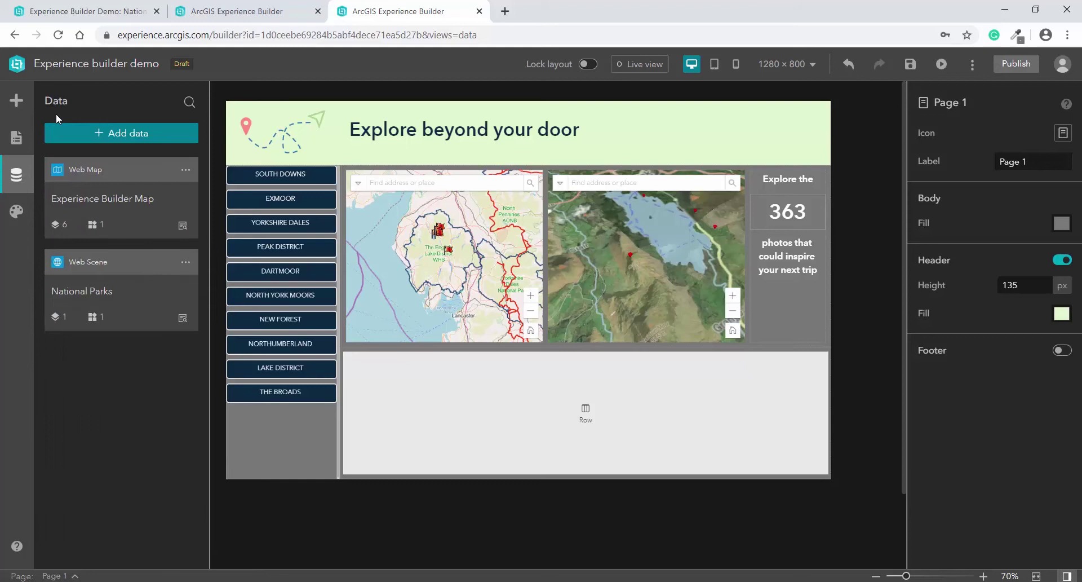
Show the page list and preview the Add page templates without adding a page.
left_click(16, 137)
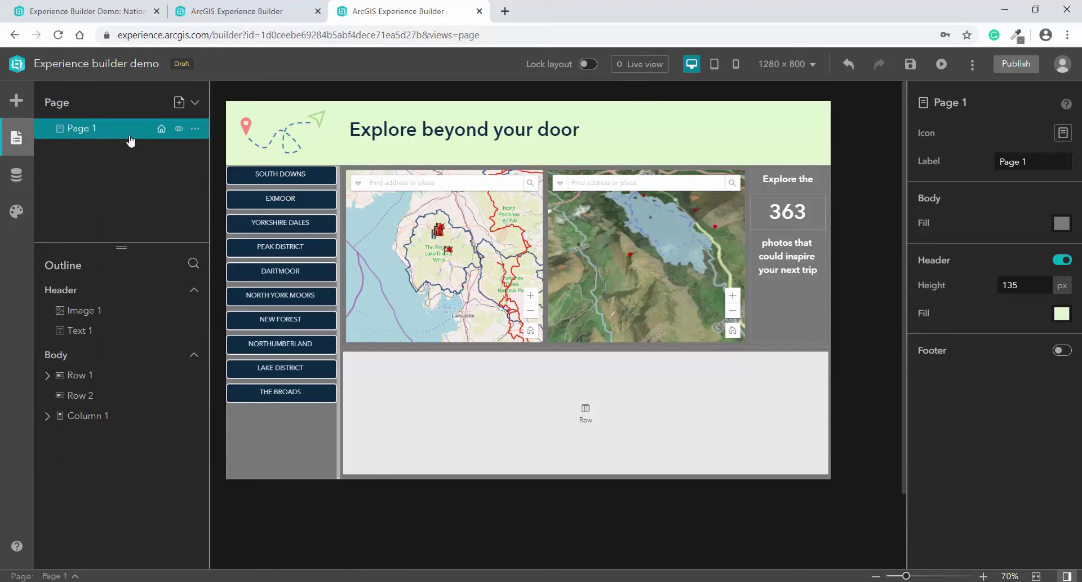
left_click(179, 103)
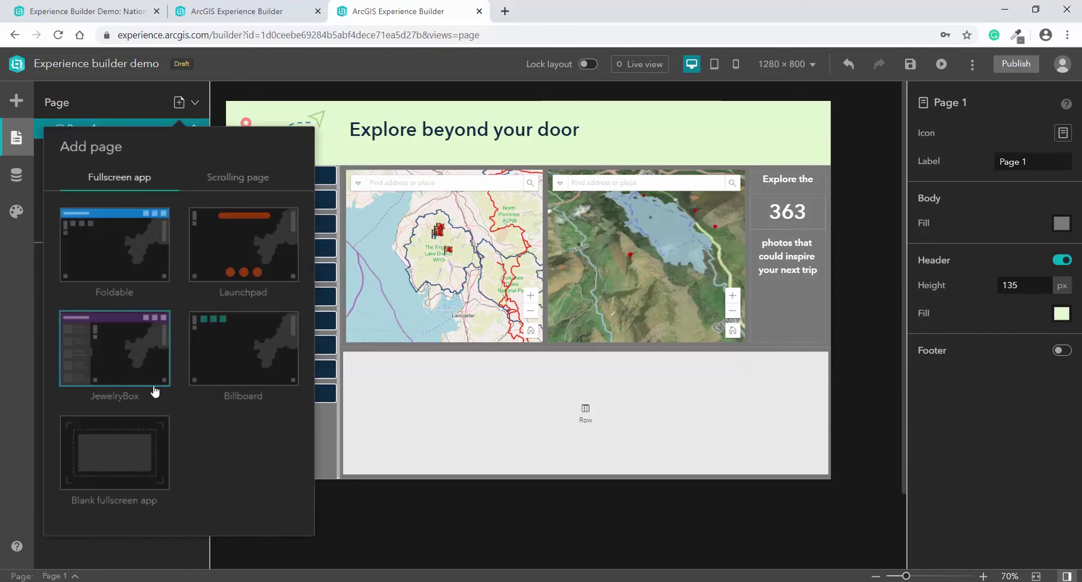
left_click(262, 180)
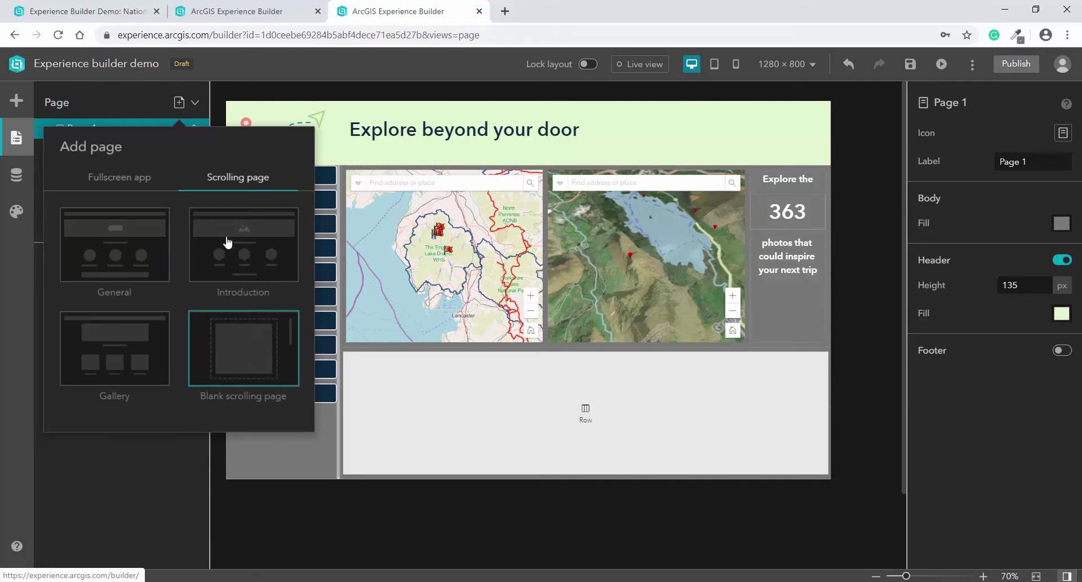
left_click(116, 97)
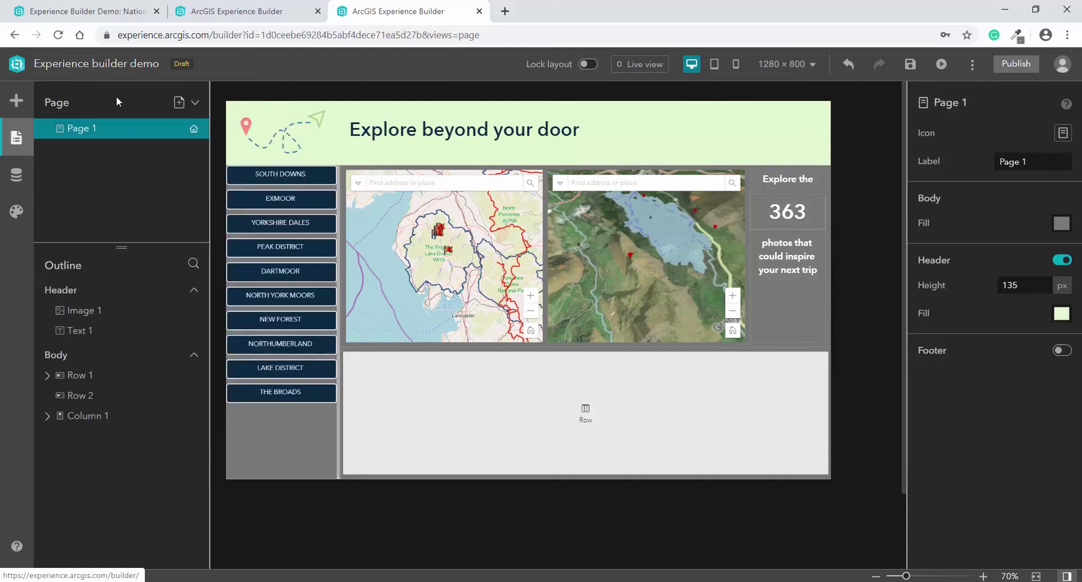
Preview dropping a Sidebar widget onto the park buttons column without keeping it.
left_click(16, 101)
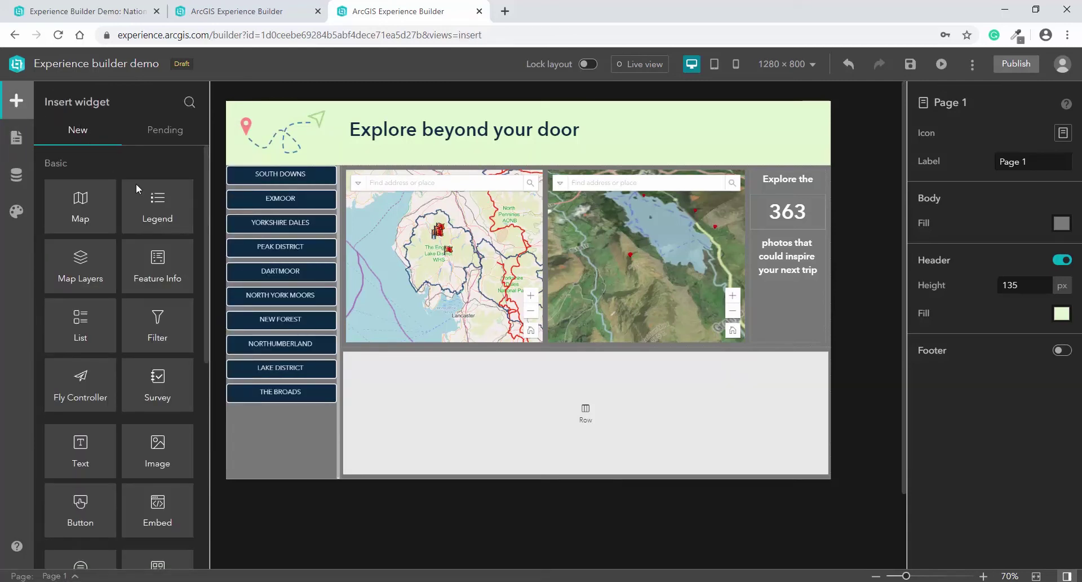
scroll(137, 184, "down", 7)
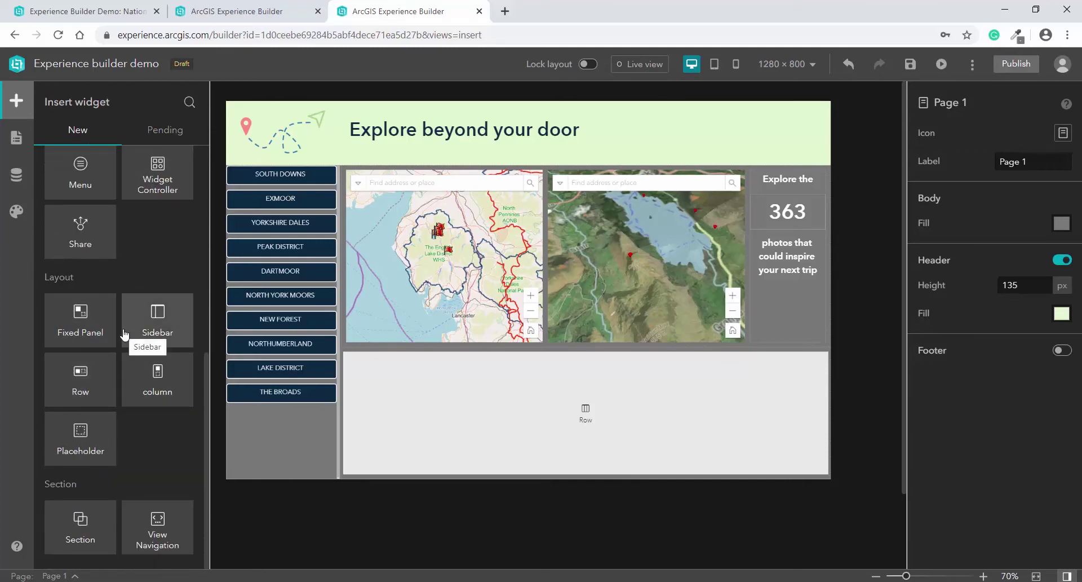
left_click_drag(126, 335, 584, 411)
left_click_drag(458, 424, 521, 371)
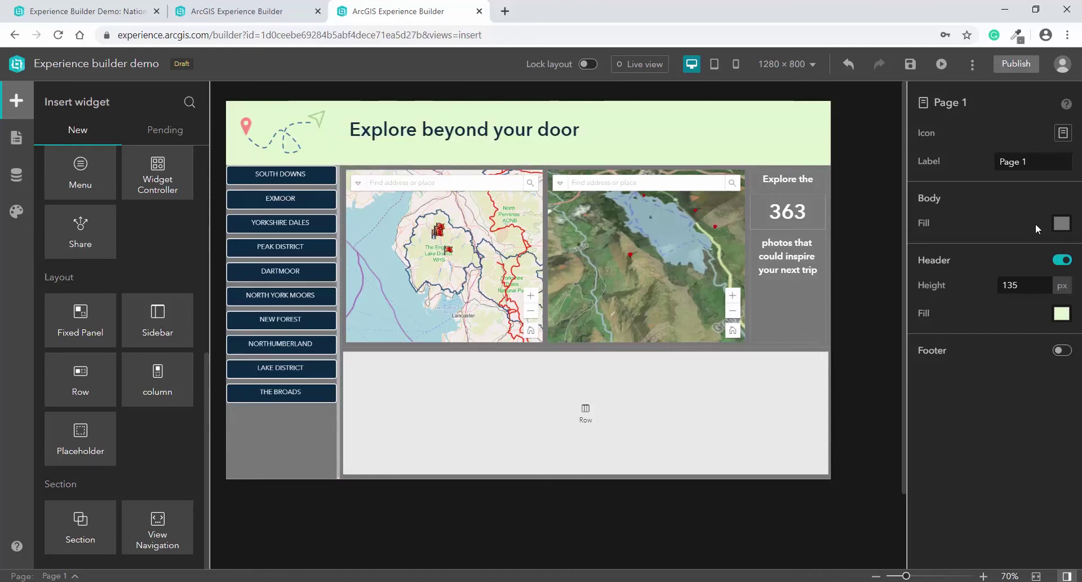
scroll(124, 214, "up", 4)
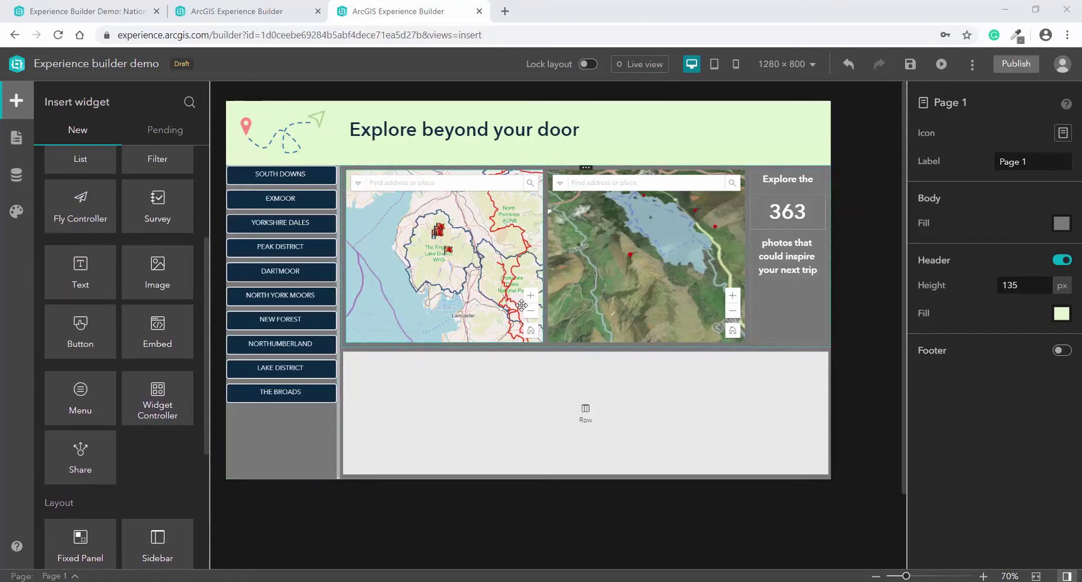
Select the 2D map, Map 1, to show its Experience Builder Map source settings.
left_click(492, 302)
scroll(113, 300, "up", 1)
scroll(113, 301, "up", 3)
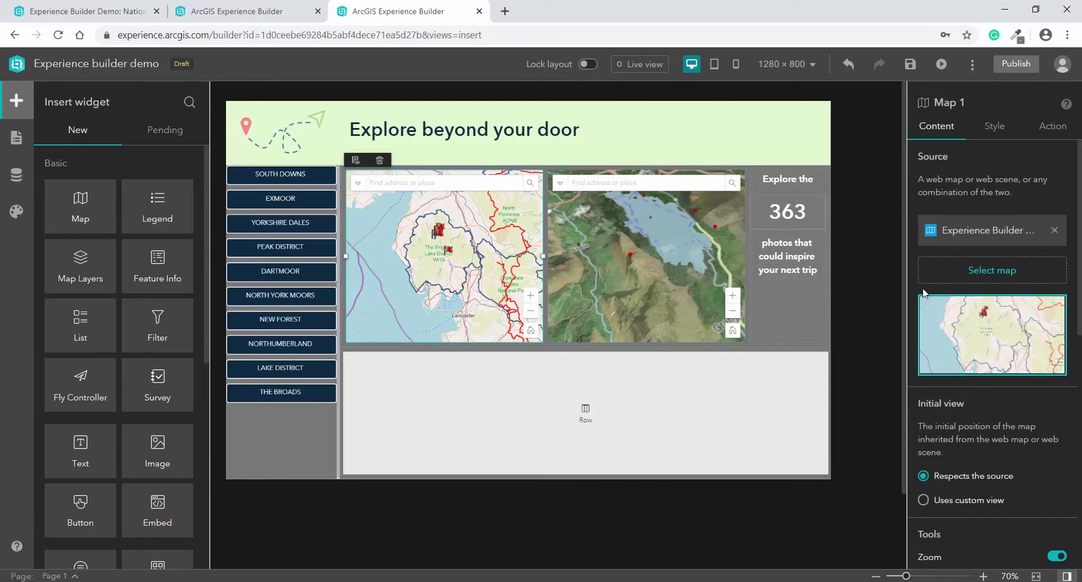
Turn off the Search tool on the 3D map, Map 2.
left_click(961, 272)
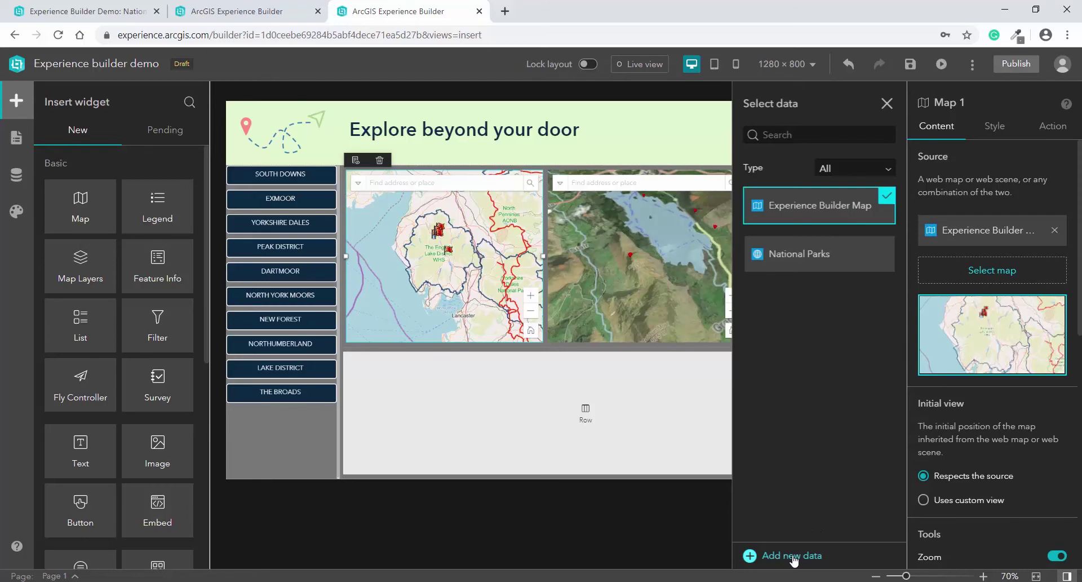
left_click(609, 261)
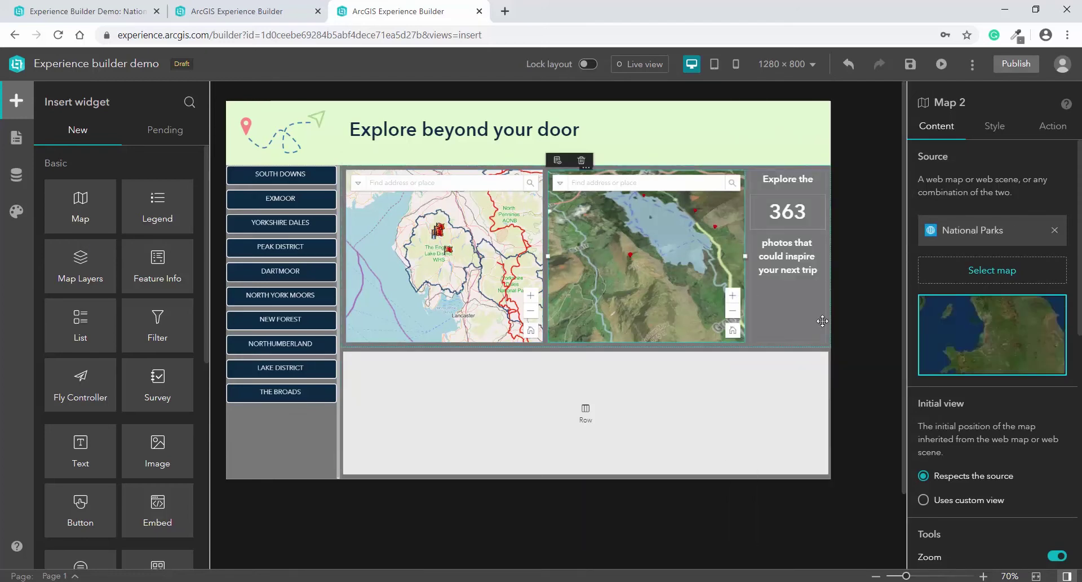
scroll(976, 475, "down", 3)
left_click(1058, 514)
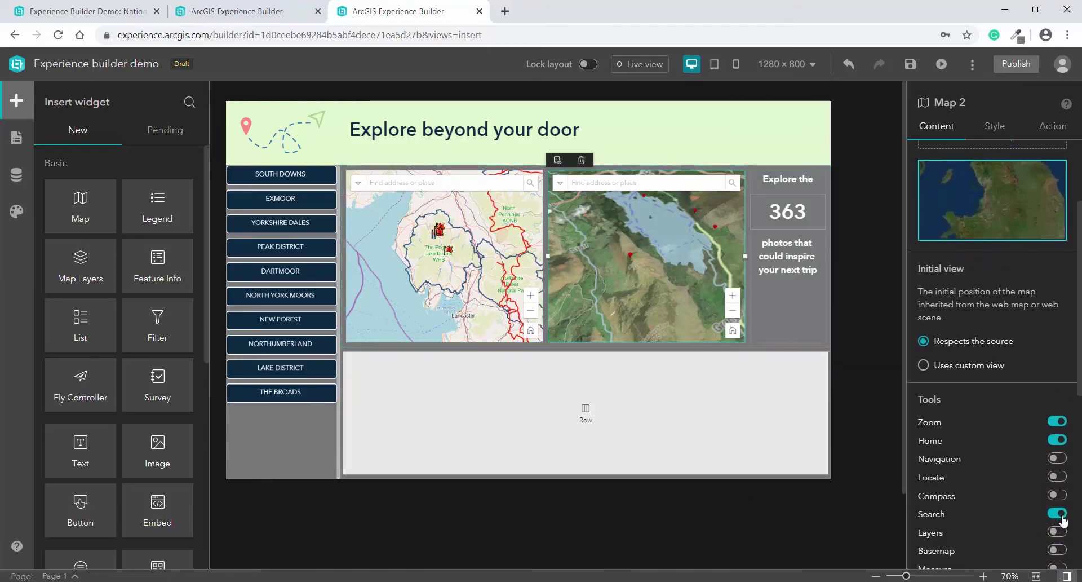
Turn on the Measure tool for the 2D map, Map 1.
left_click(522, 301)
scroll(1037, 516, "down", 4)
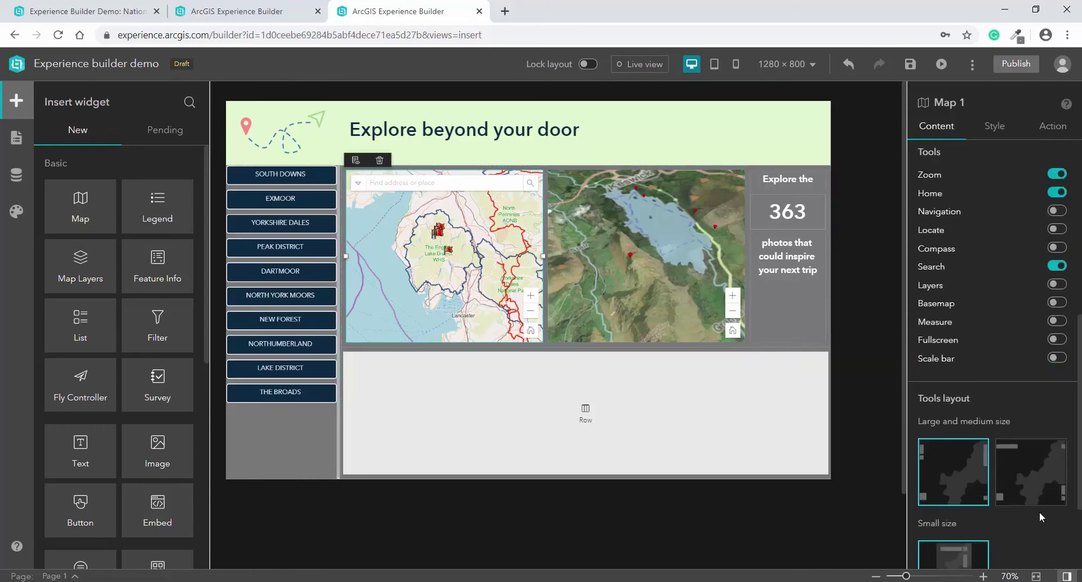
left_click(1058, 322)
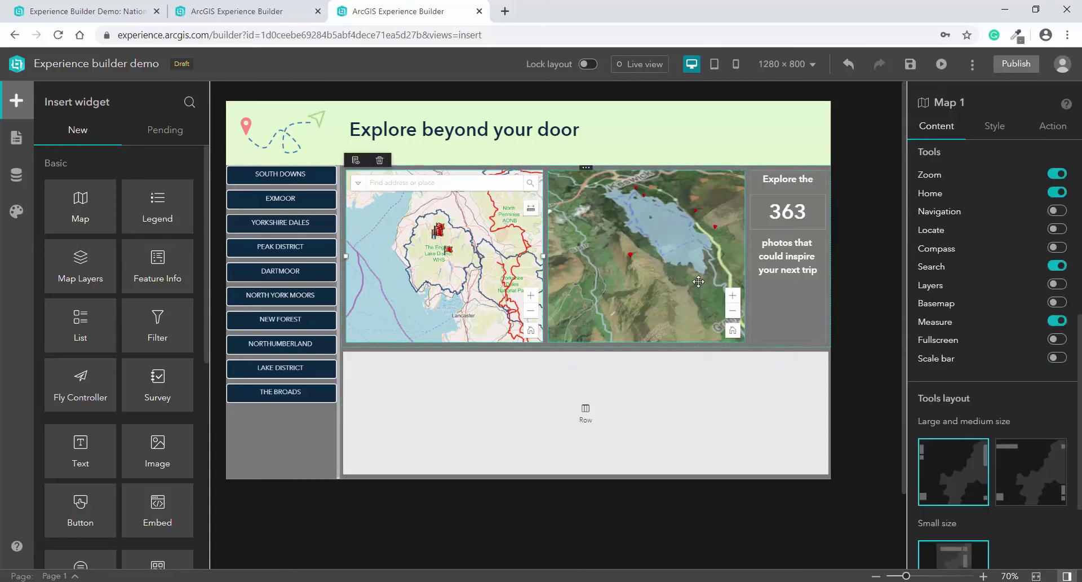
scroll(1051, 258, "up", 6)
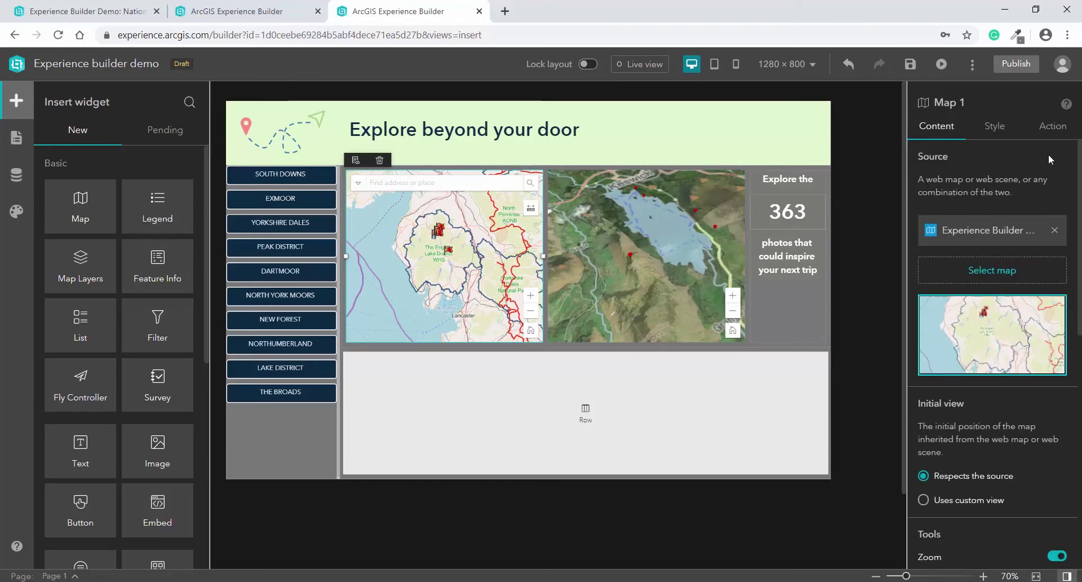
Add an Extent Changes trigger on Map 1 that zooms Map 2 to match.
left_click(1050, 126)
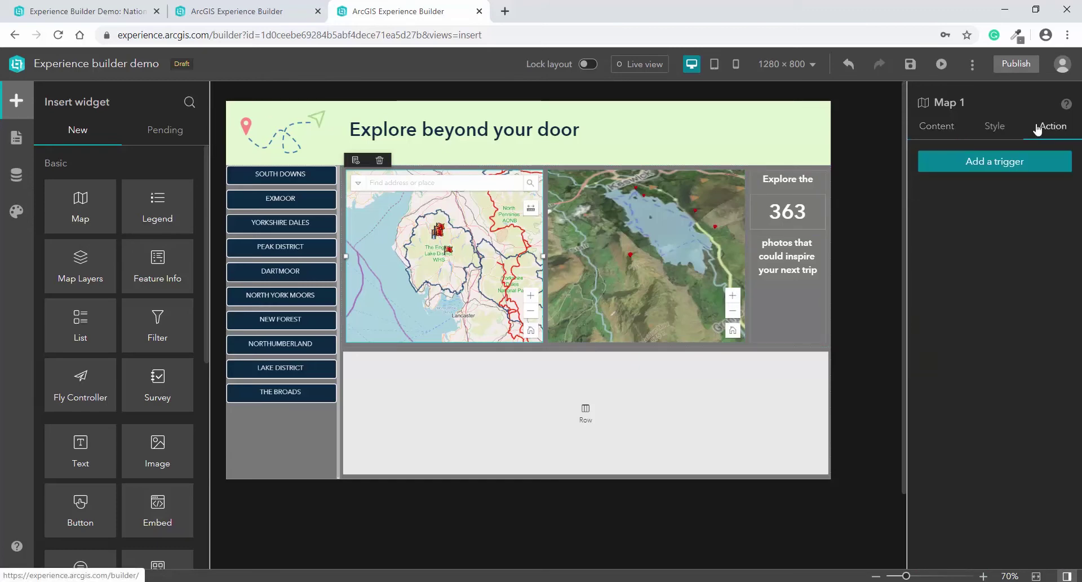
left_click(972, 152)
left_click(836, 138)
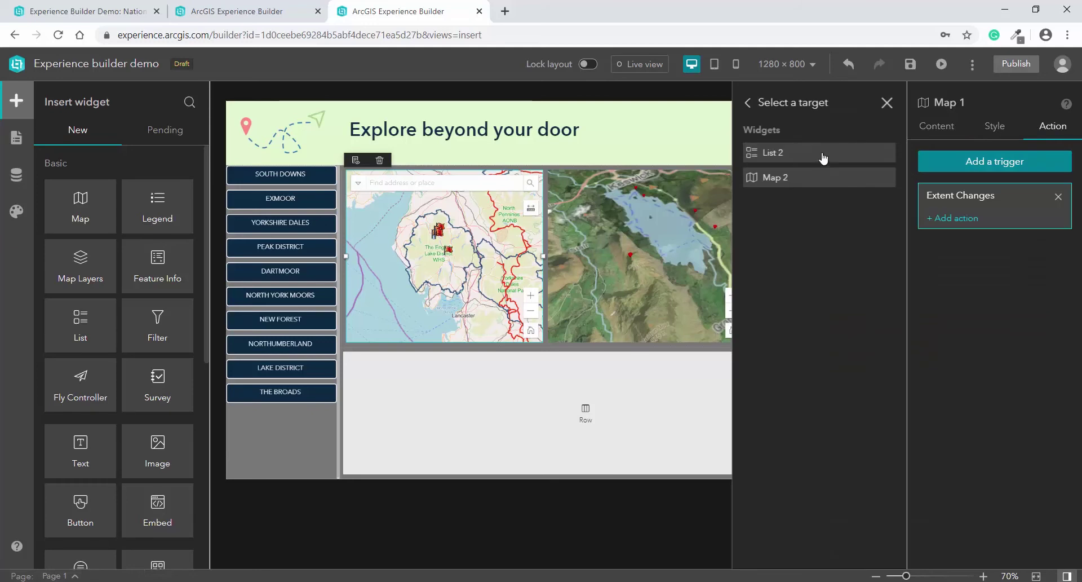
left_click(821, 176)
left_click(812, 160)
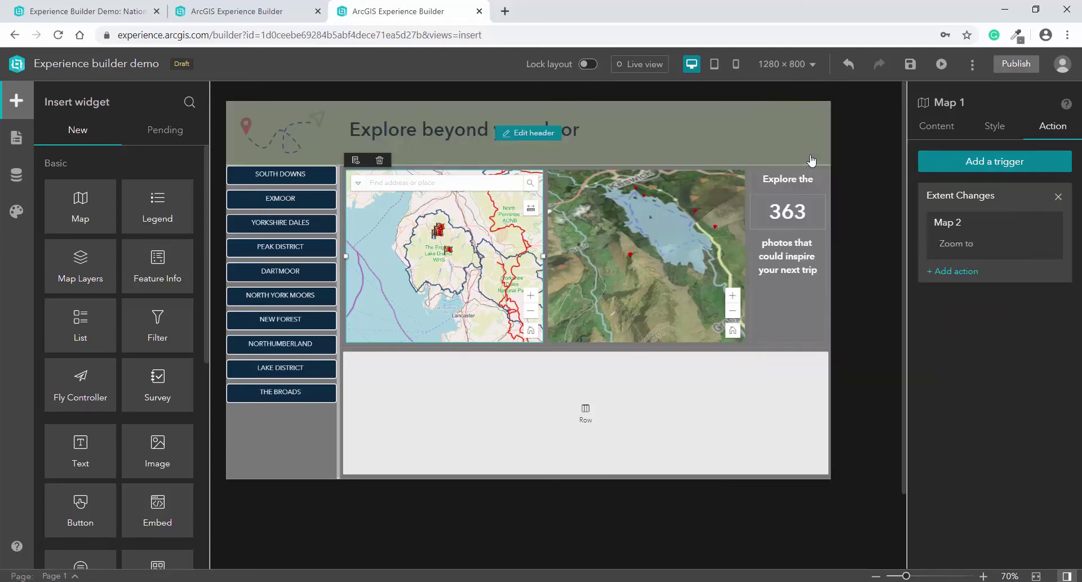
Add an Extent Changes trigger on Map 2 that zooms Map 1 to match.
left_click(654, 241)
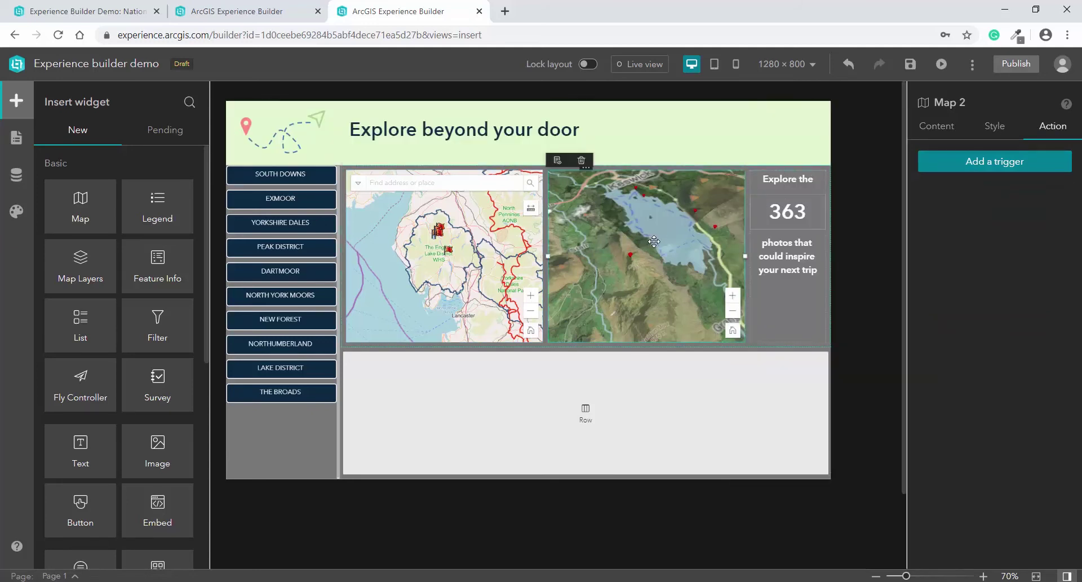
left_click(1000, 168)
left_click(813, 134)
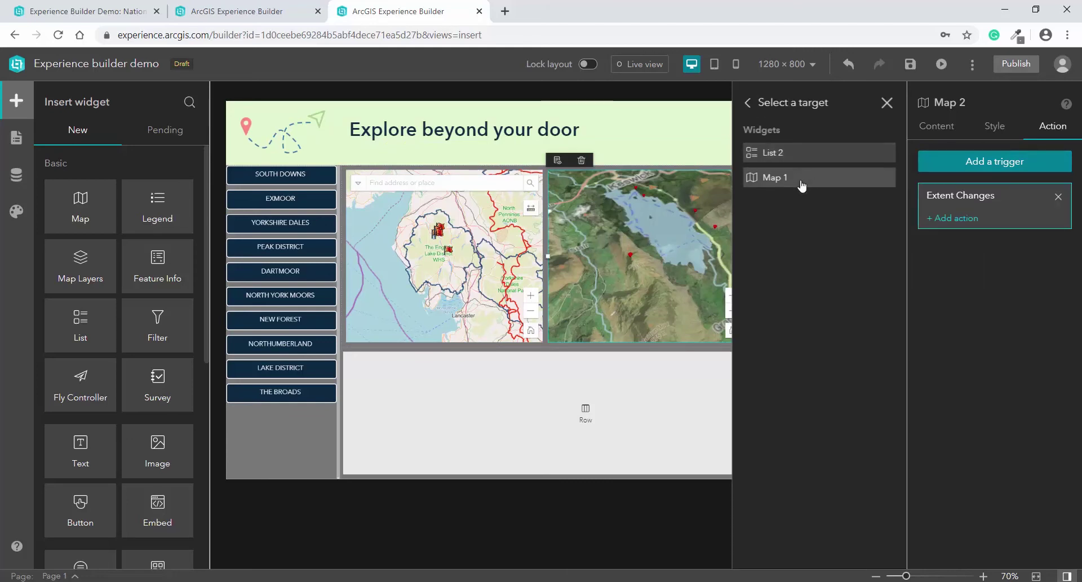
left_click(800, 177)
left_click(803, 160)
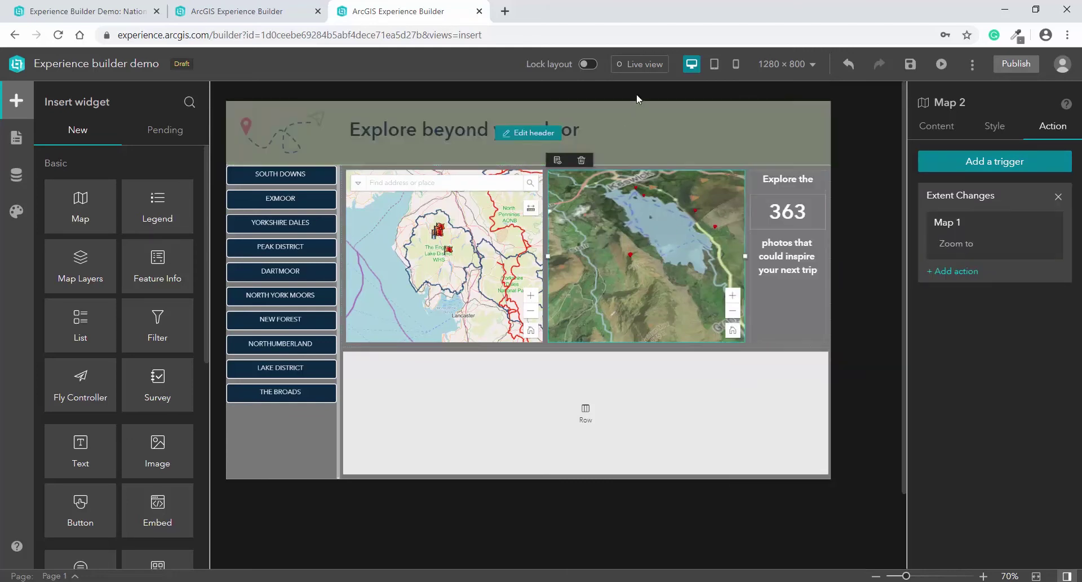
In Live view, pan the 2D map around the Lake District to confirm the 3D map follows, then exit Live view.
left_click(642, 66)
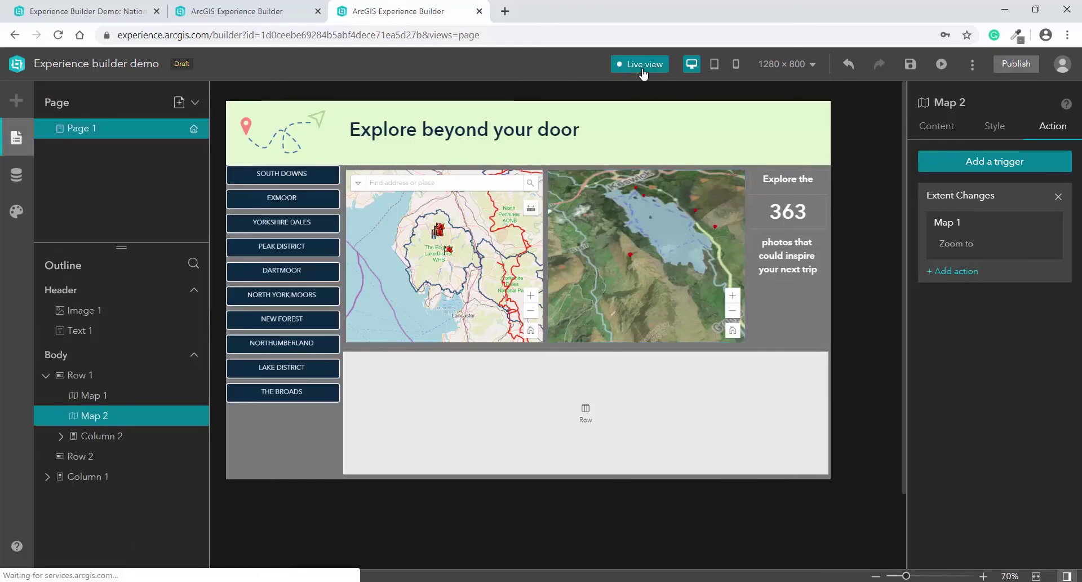
left_click(458, 259)
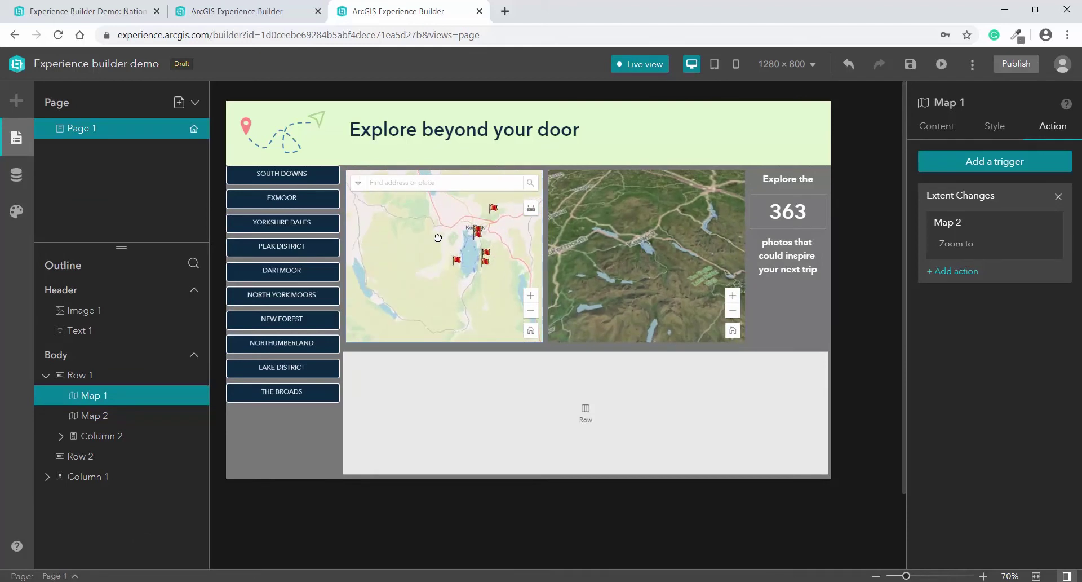
scroll(402, 252, "up", 4)
scroll(403, 251, "up", 2)
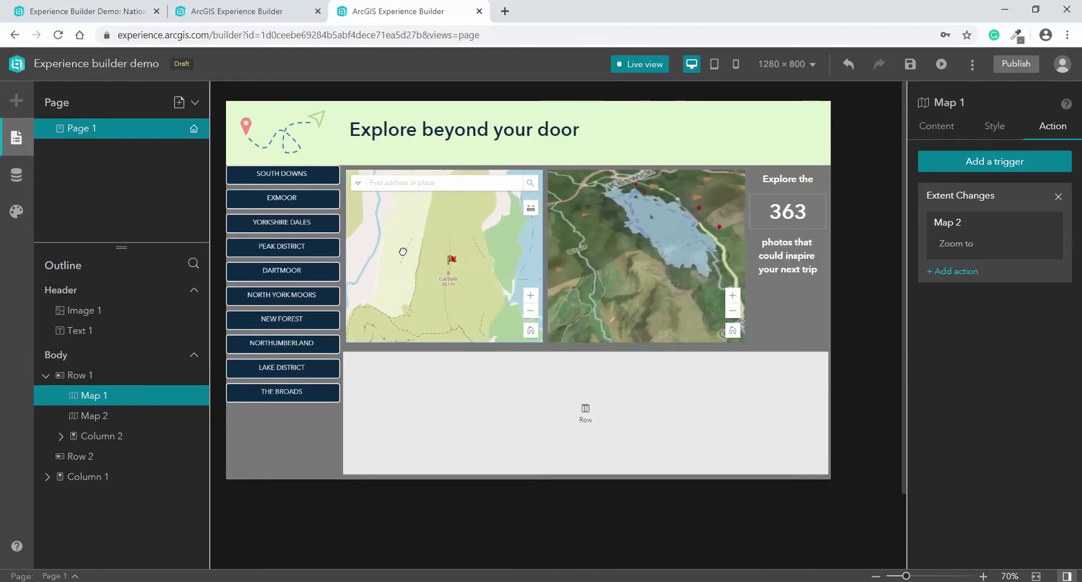
left_click_drag(459, 255, 429, 255)
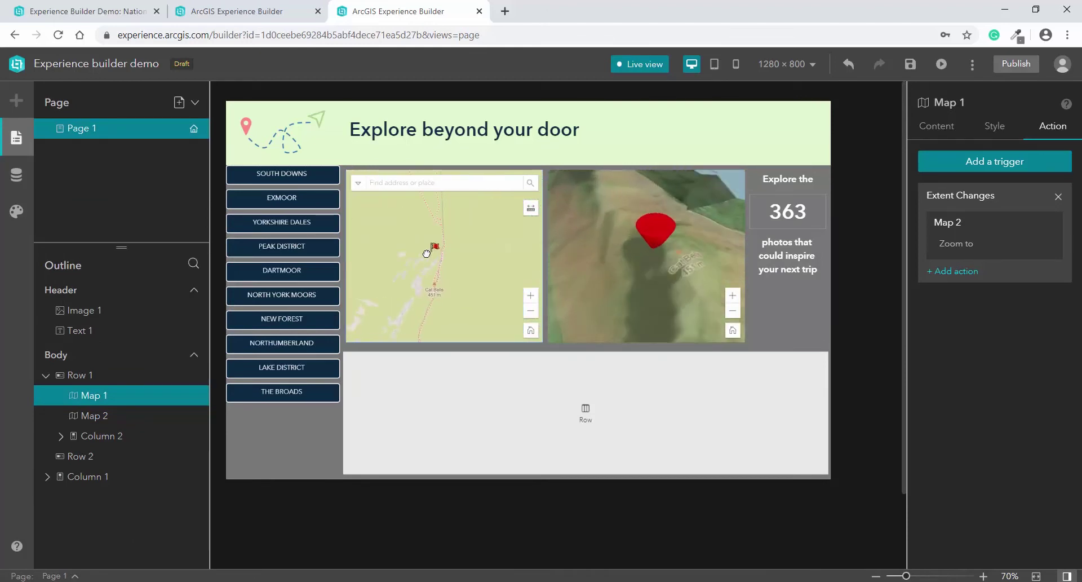
left_click_drag(677, 267, 656, 241)
left_click(653, 65)
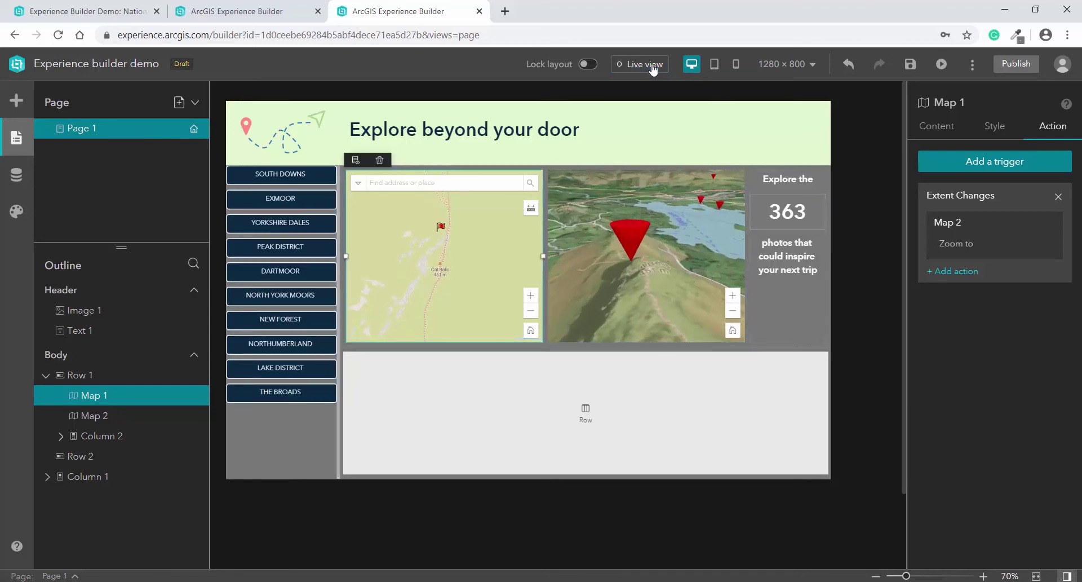
Drag a Widget Controller onto Map 1 and add a Survey widget to it.
left_click(25, 97)
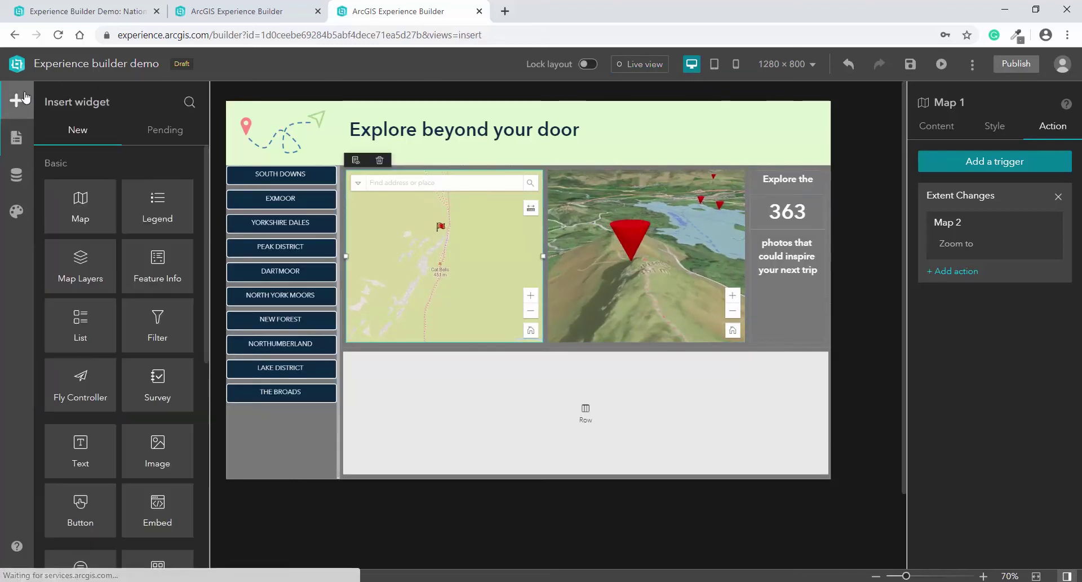
scroll(123, 364, "down", 3)
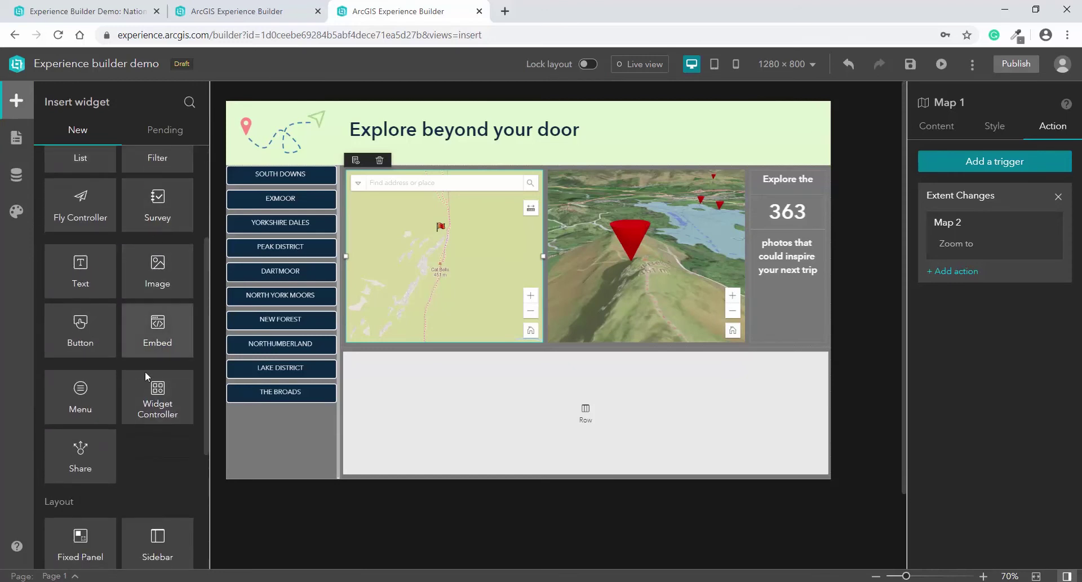
left_click_drag(157, 395, 434, 300)
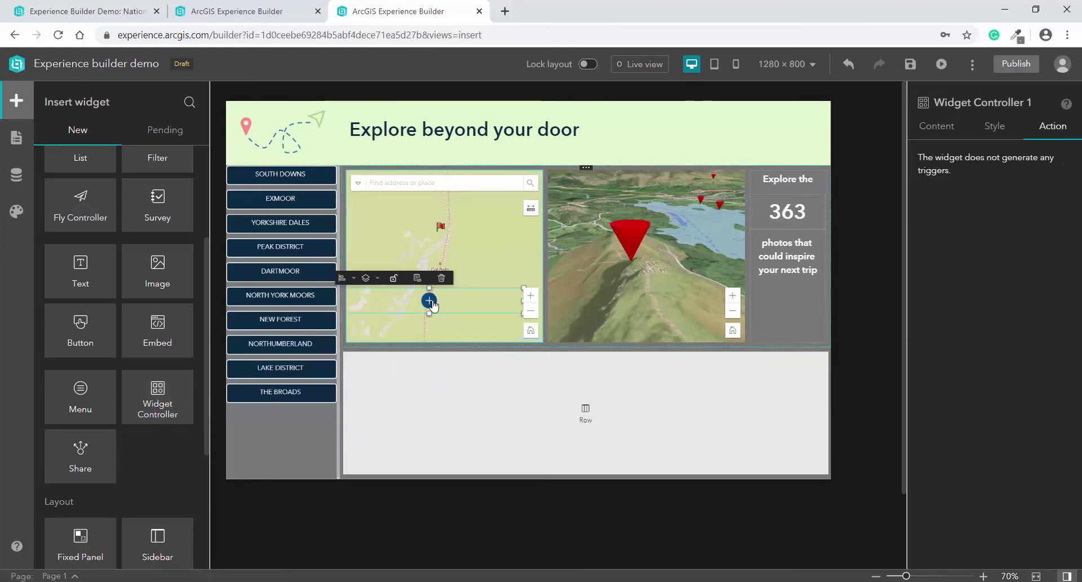
left_click(430, 300)
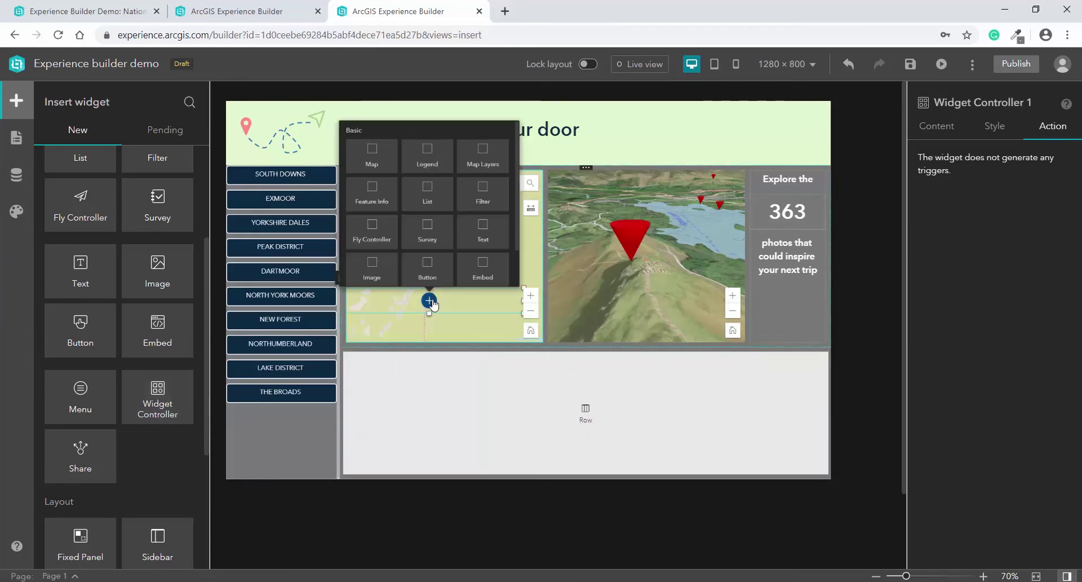
left_click(428, 231)
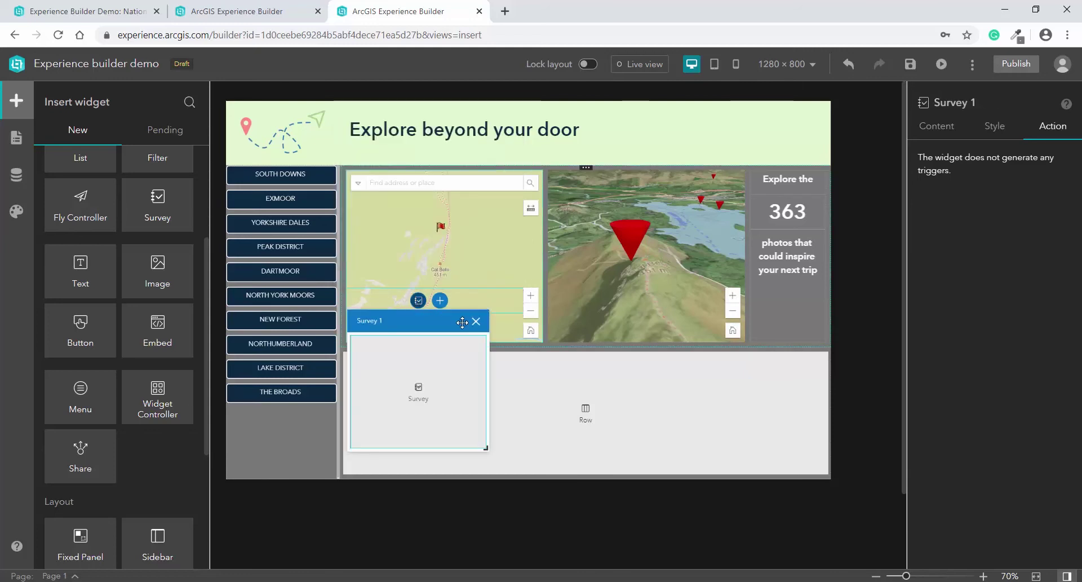
left_click_drag(469, 308, 572, 257)
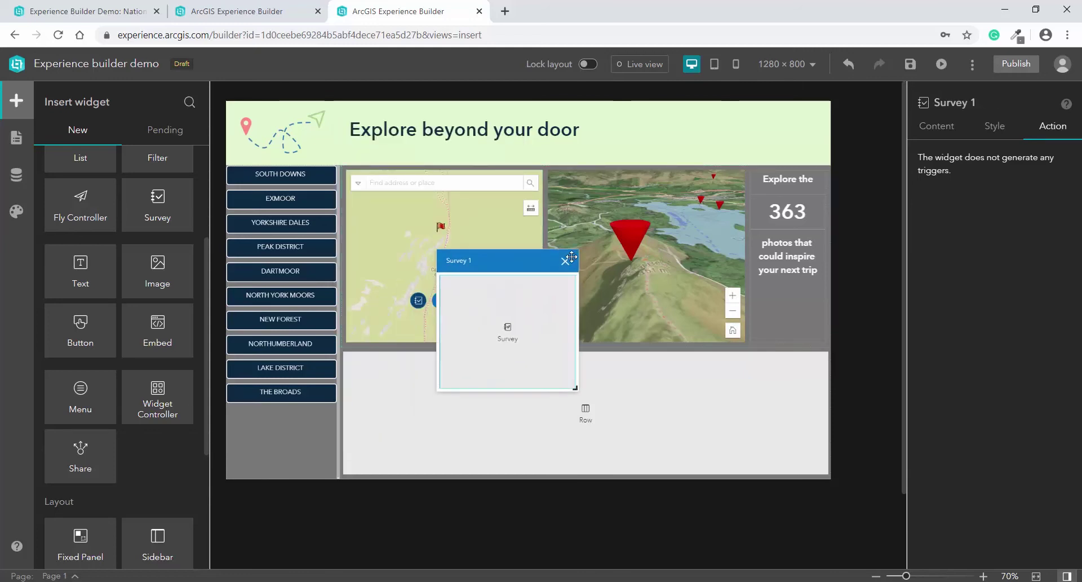
Set the survey to the existing 'Where have you visited?' survey and open it for editing.
left_click(930, 136)
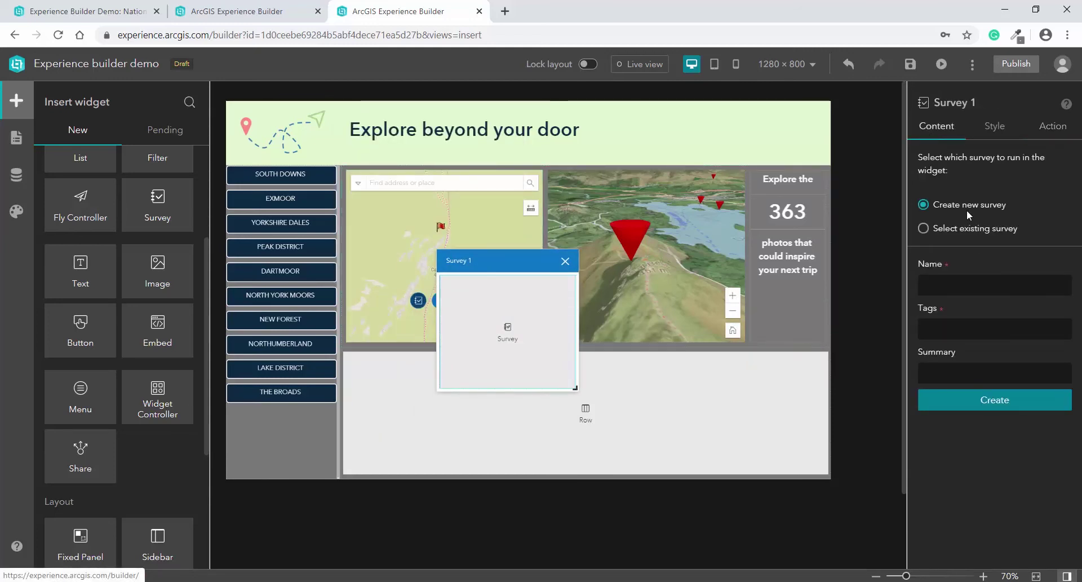
left_click(963, 229)
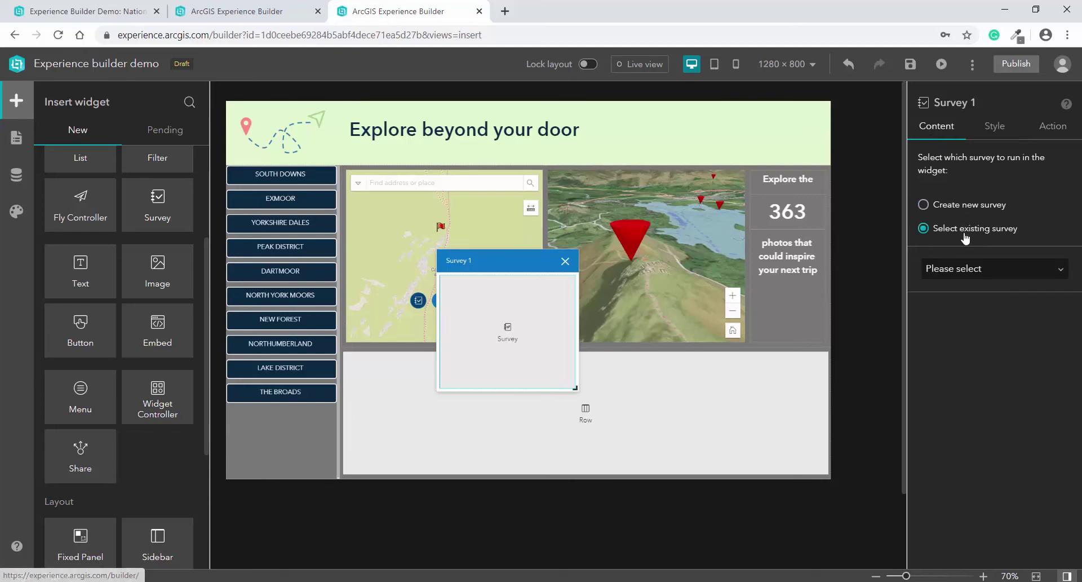
left_click(962, 268)
left_click(972, 442)
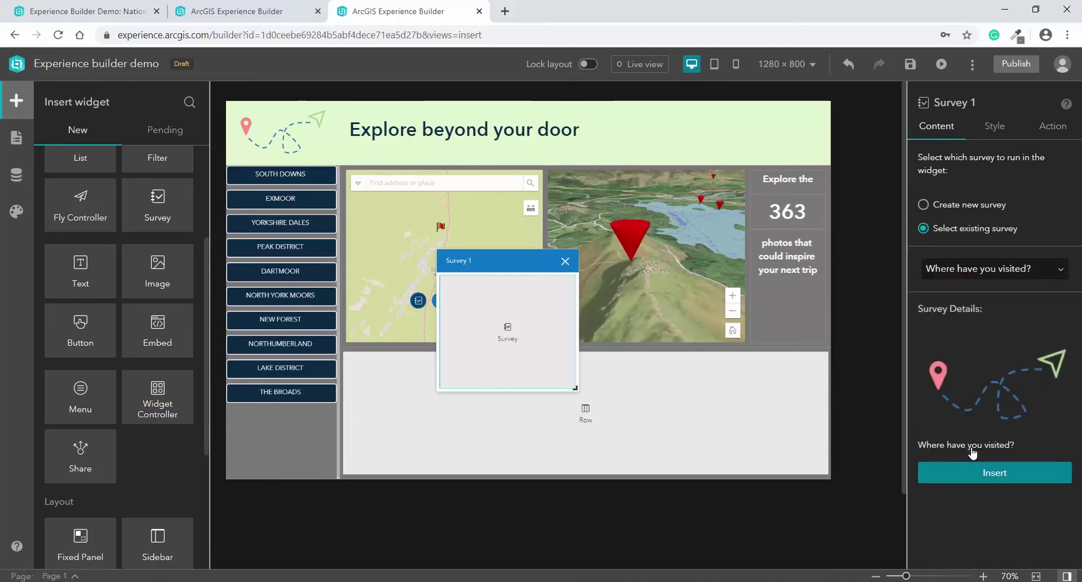
left_click(976, 474)
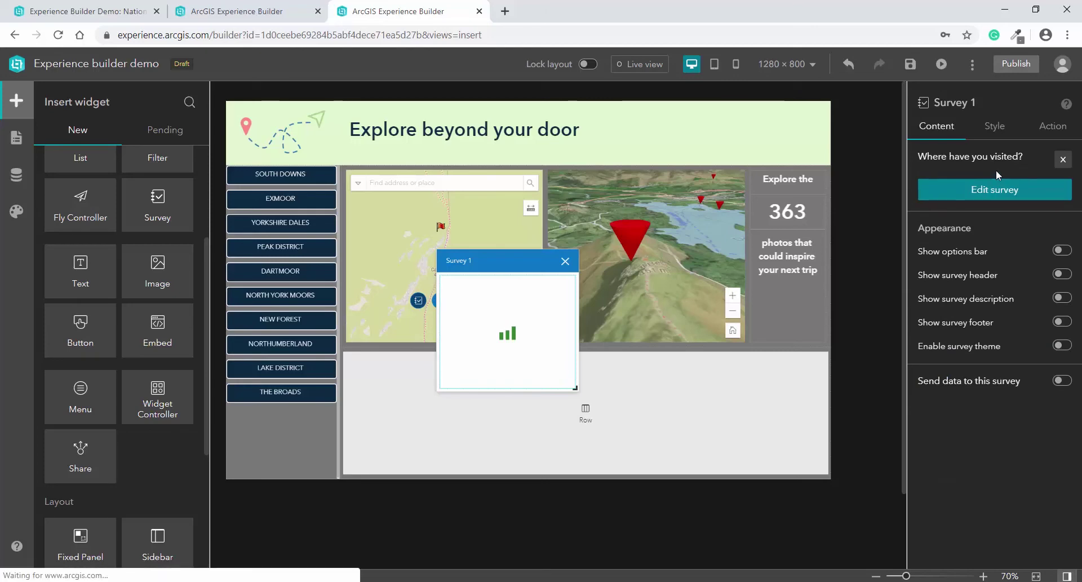
left_click(996, 191)
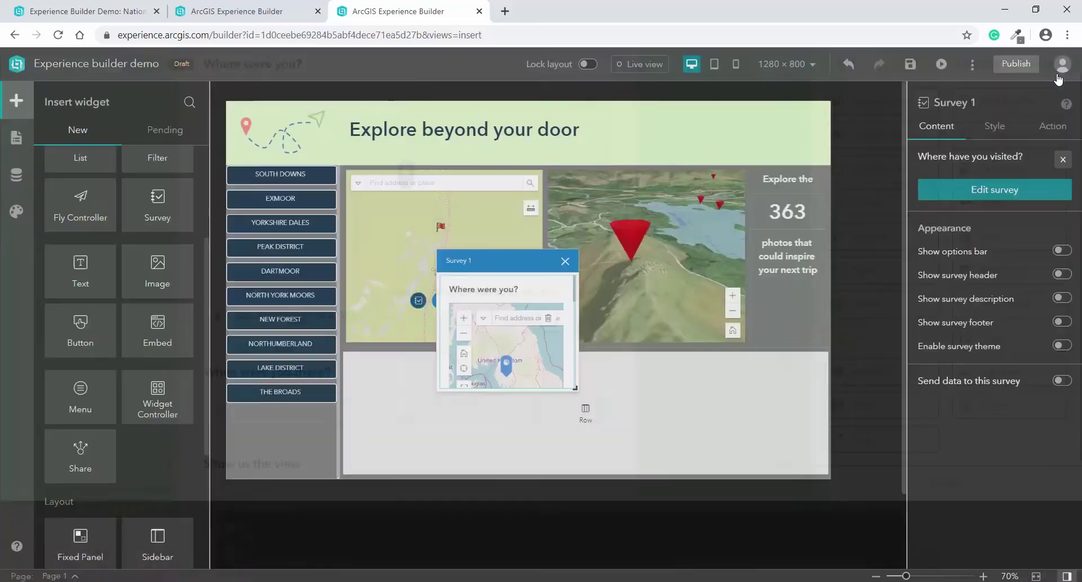
Close the survey editor and set the survey label to 'Where have you visited?'.
left_click(1054, 76)
left_click(995, 126)
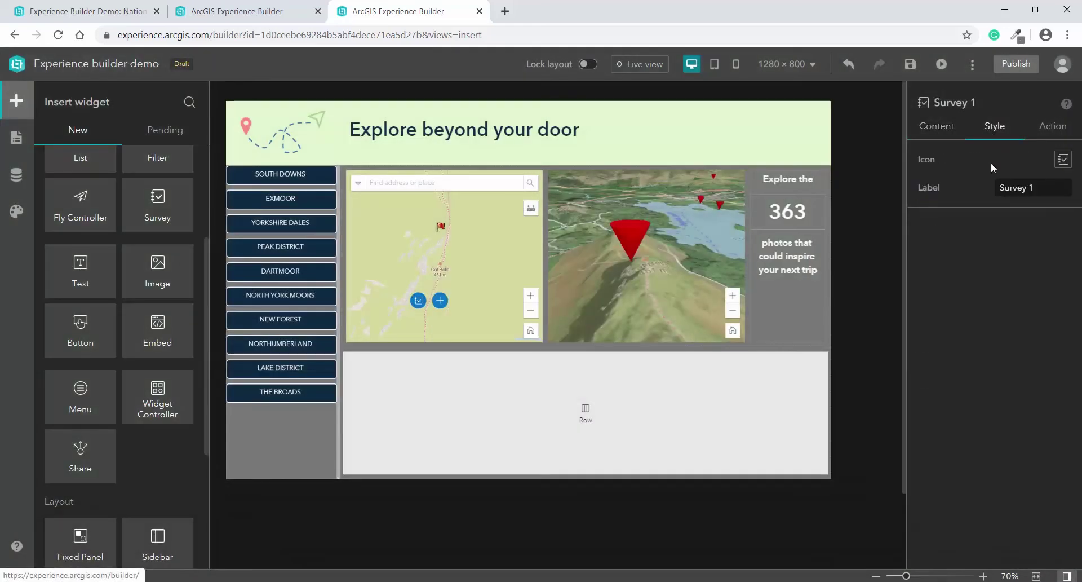
key("ctrl+a")
type("Where h")
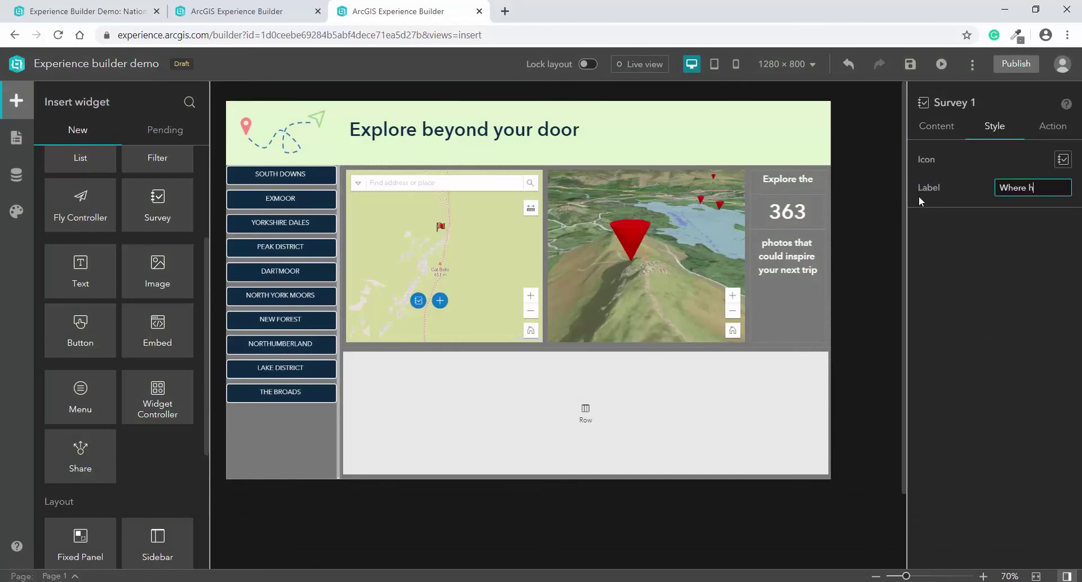
type("ave you visited?")
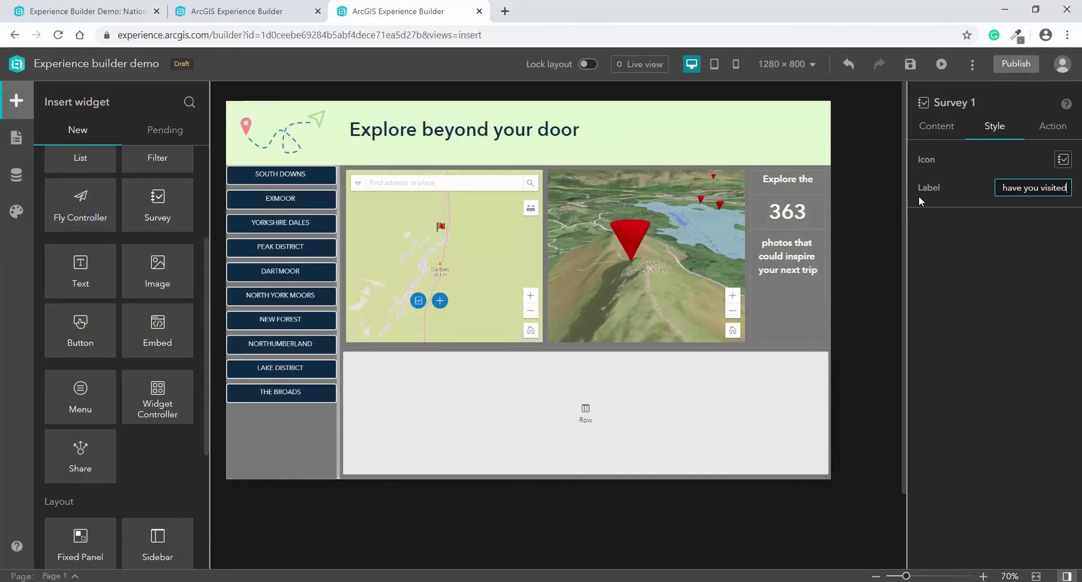
left_click(936, 126)
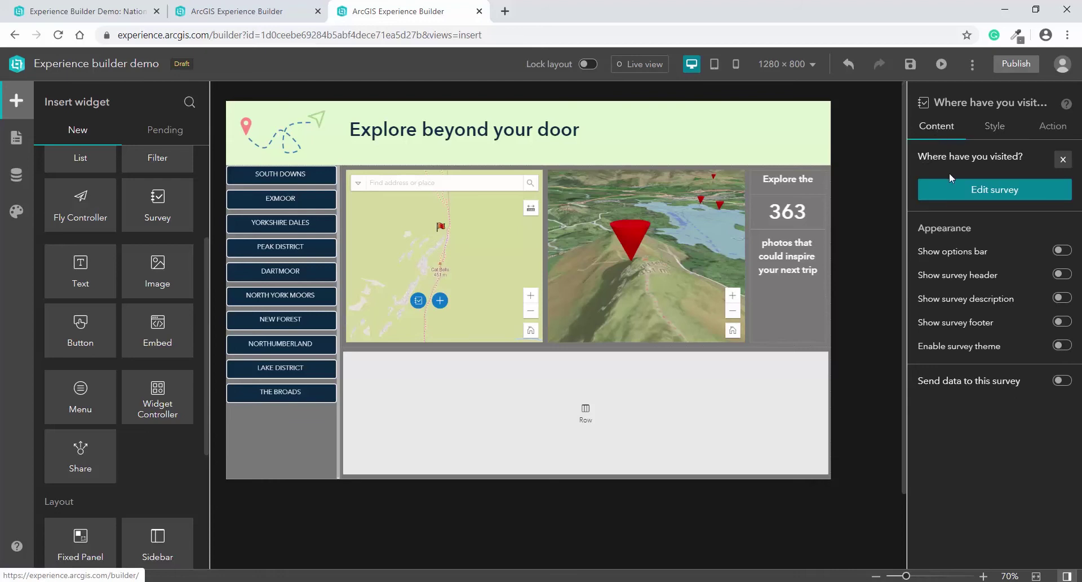
Move the widget controller to the lower-left corner of the 2D map.
left_click(462, 291)
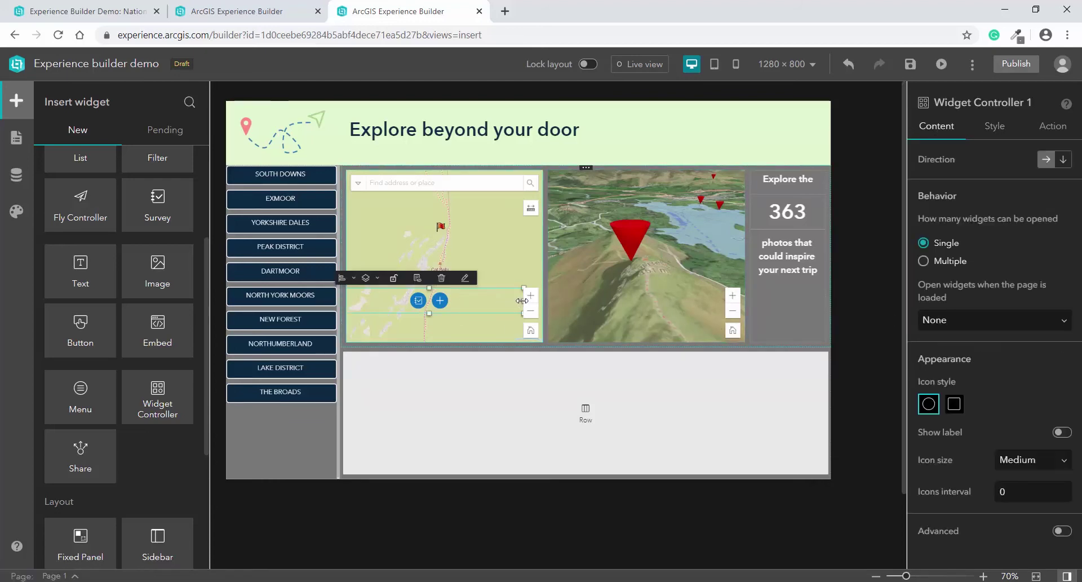
left_click_drag(455, 298, 410, 312)
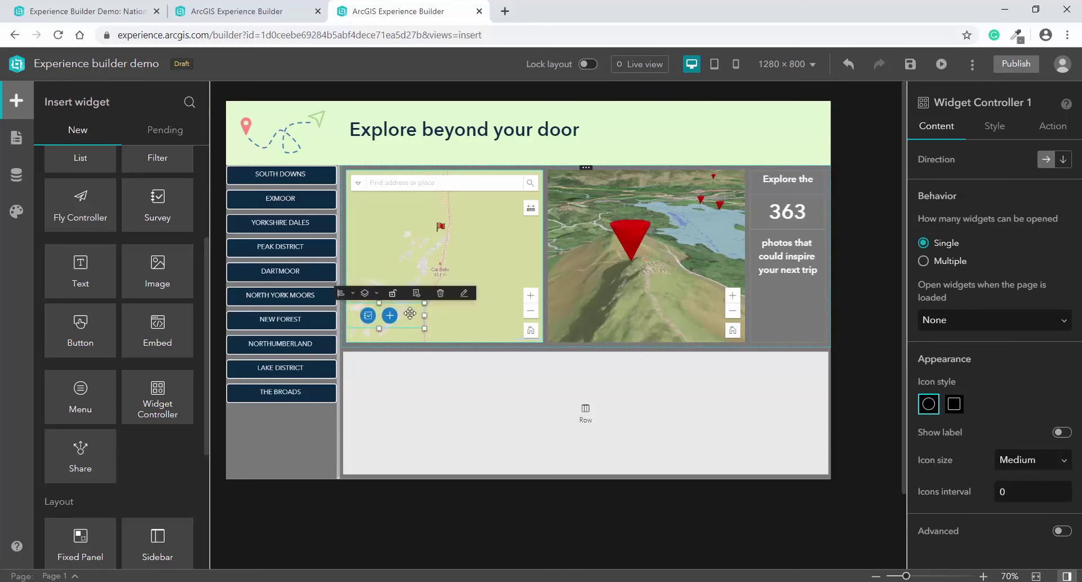
left_click(568, 373)
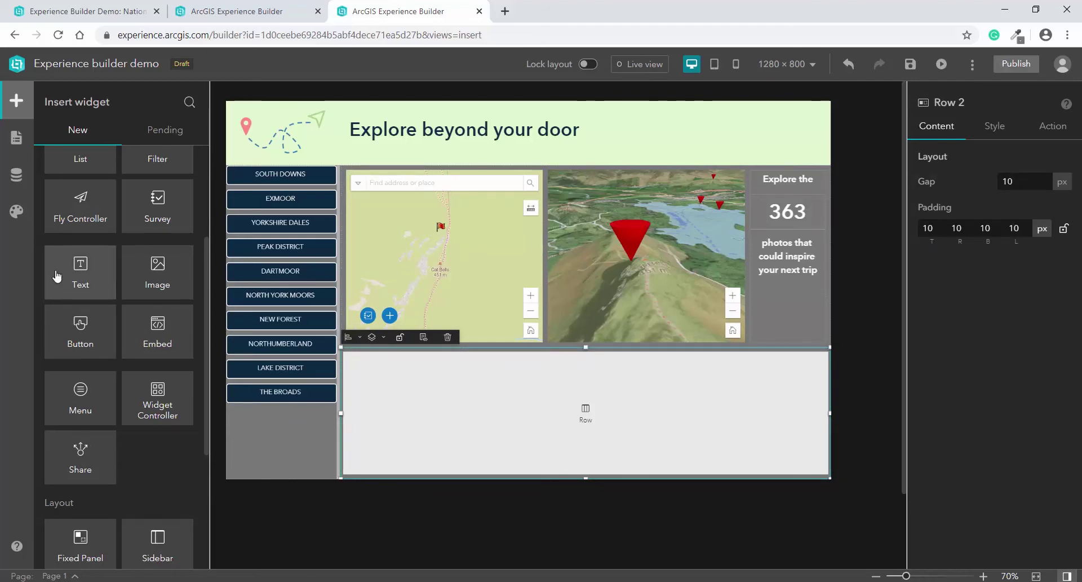
Add a widened List to Row 2 with the image, text and button template, bound to 'Where have you visited?' data.
scroll(59, 271, "up", 2)
left_click_drag(64, 253, 471, 427)
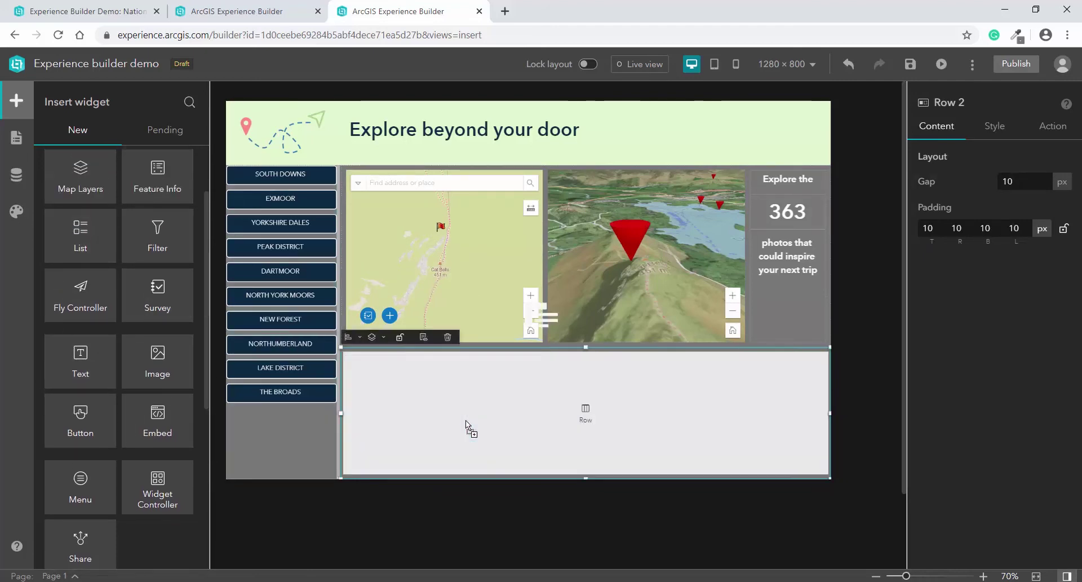
left_click_drag(648, 414, 745, 413)
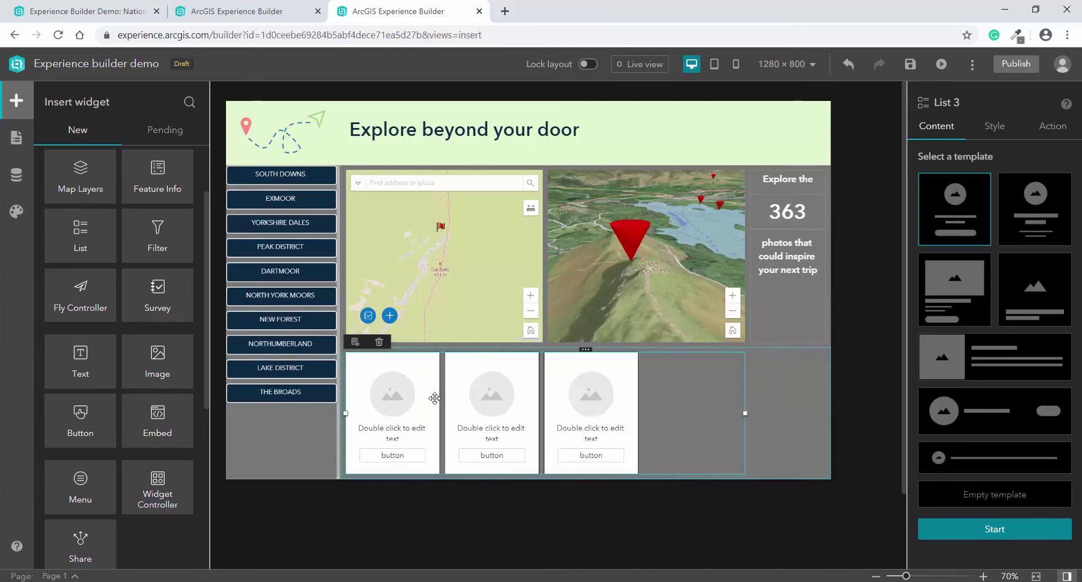
left_click(958, 293)
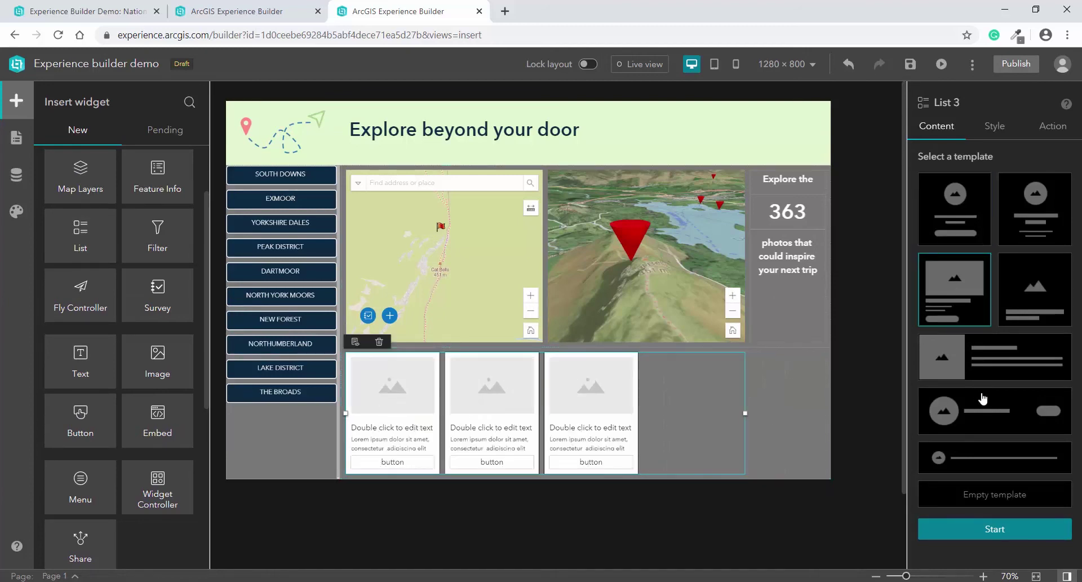
left_click(984, 527)
left_click(1007, 229)
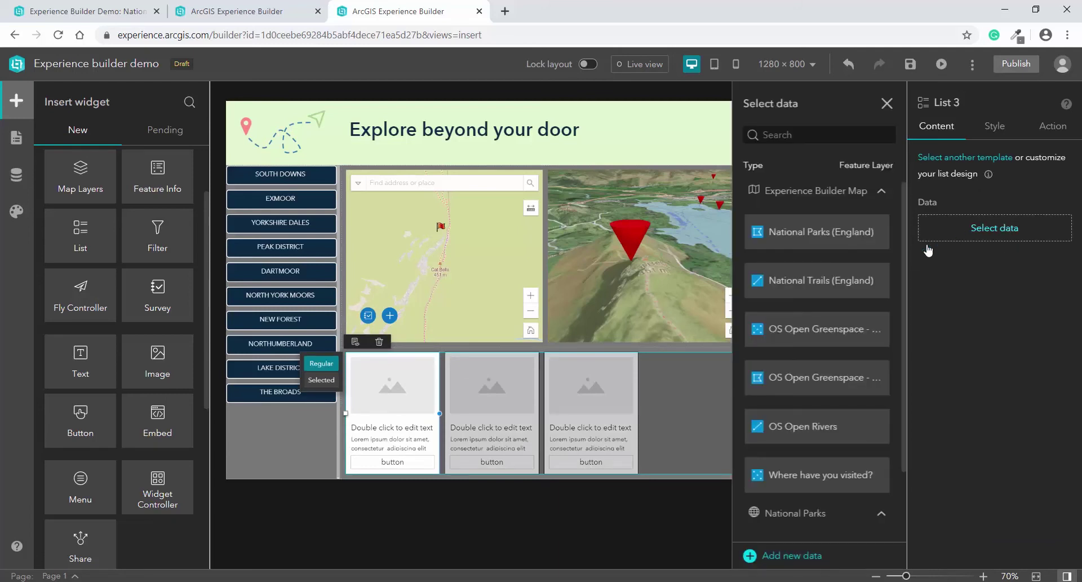
left_click(814, 485)
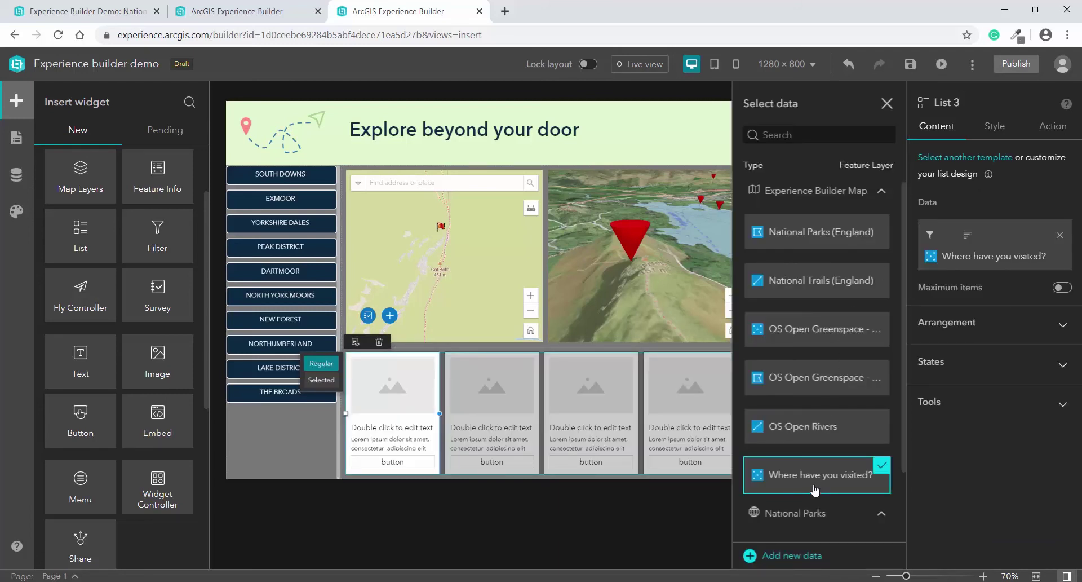
Delete the card's placeholder description and button, and make its text show each response's highlights.
left_click(370, 387)
left_click(389, 445)
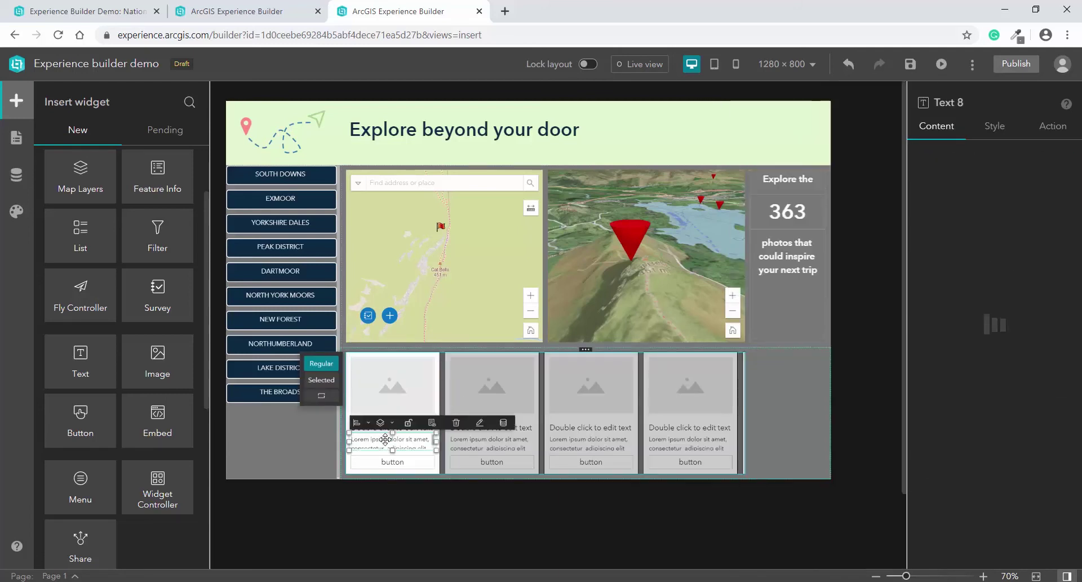
key("Delete")
left_click(394, 454)
key("Delete")
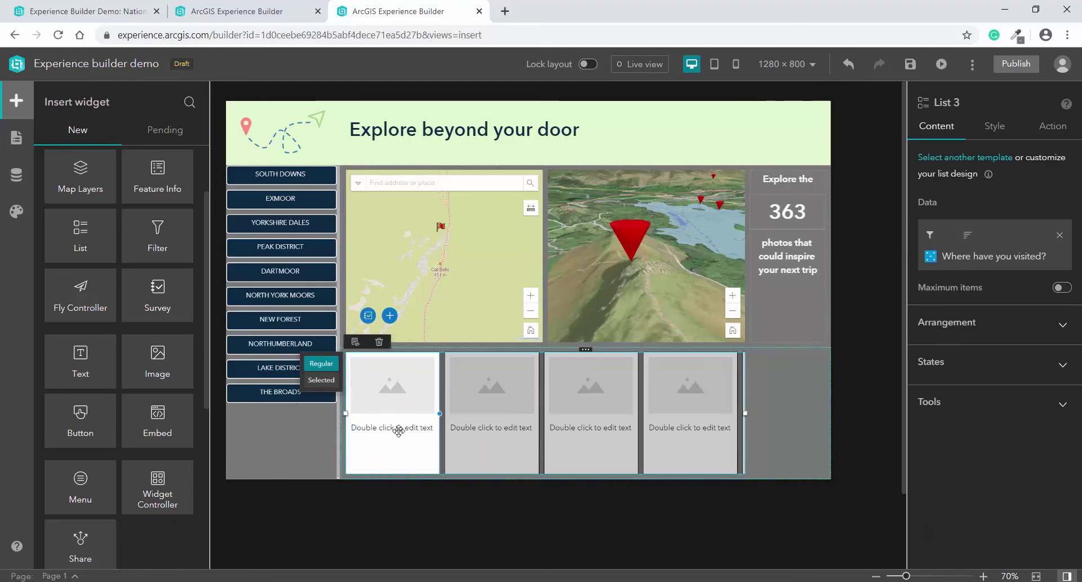
left_click(398, 440)
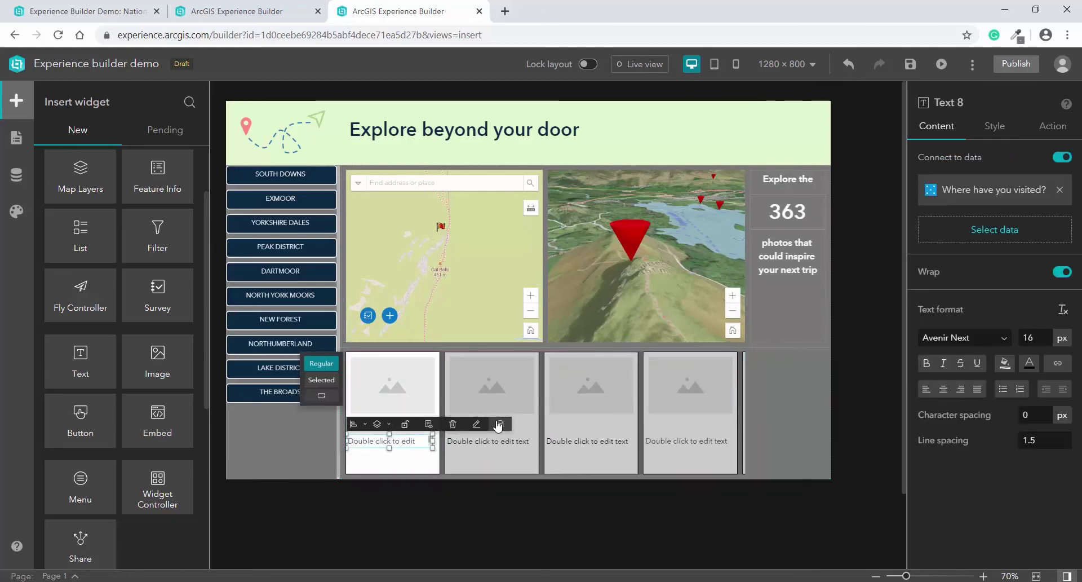
double_click(388, 440)
left_click(513, 457)
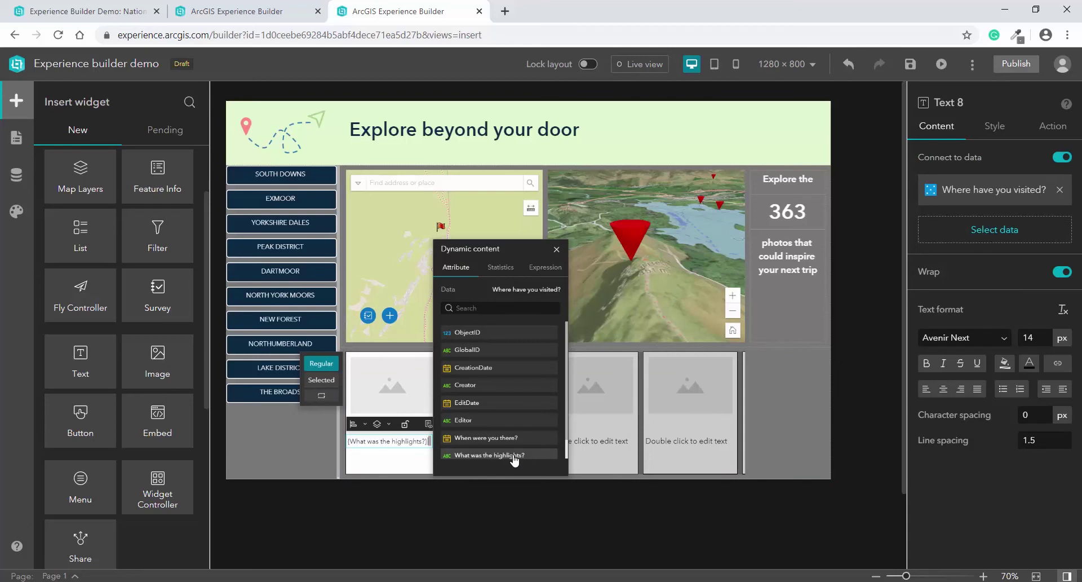
Resize the card image to span the card's full width and more height.
left_click(401, 386)
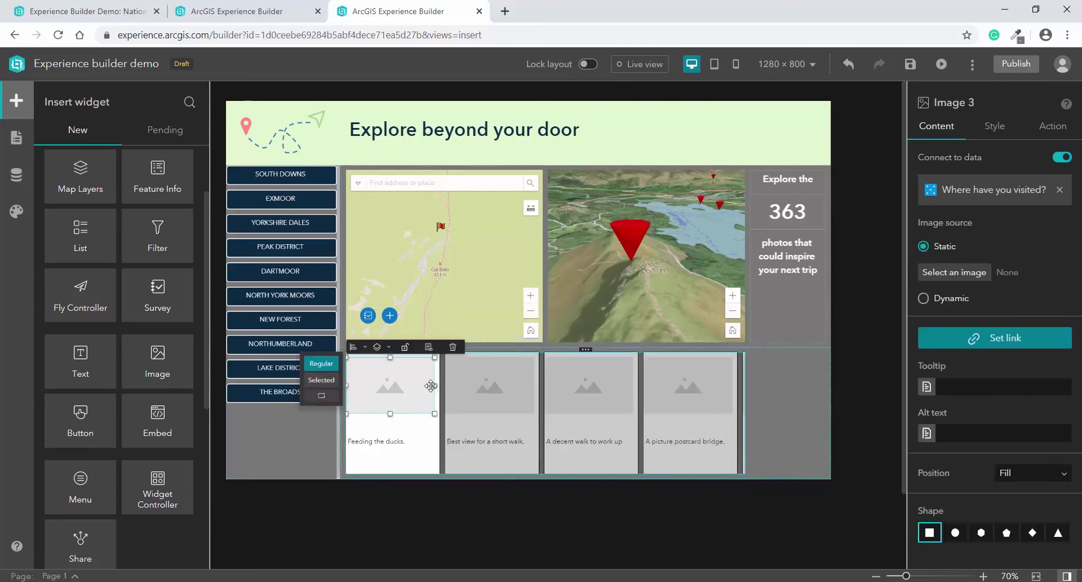
left_click_drag(437, 386, 439, 386)
left_click_drag(397, 413, 396, 424)
left_click_drag(396, 353, 395, 348)
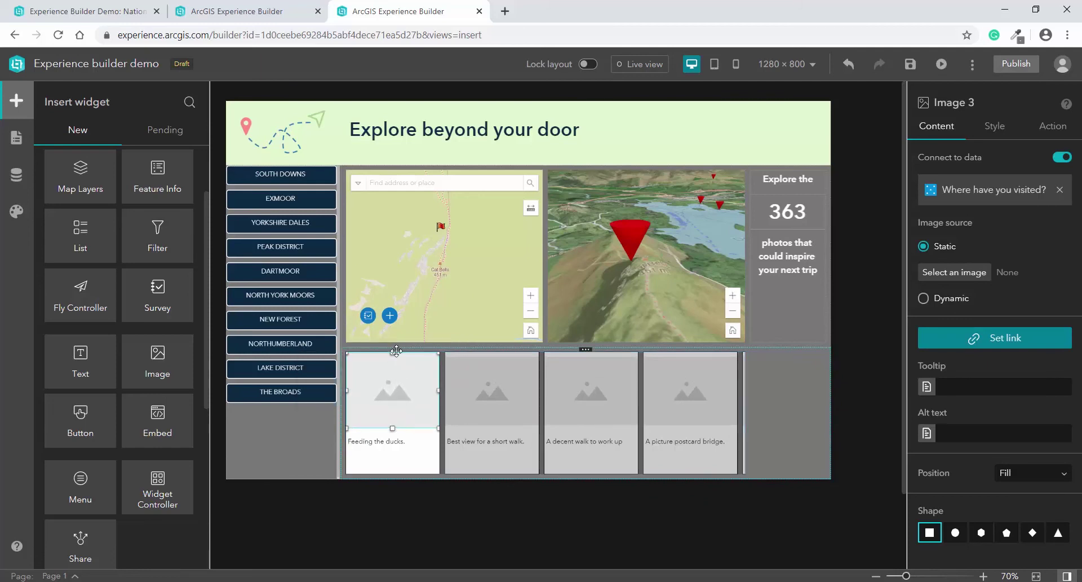
Bind the card image to the 'Show us the view' attribute field.
left_click(953, 300)
left_click(924, 297)
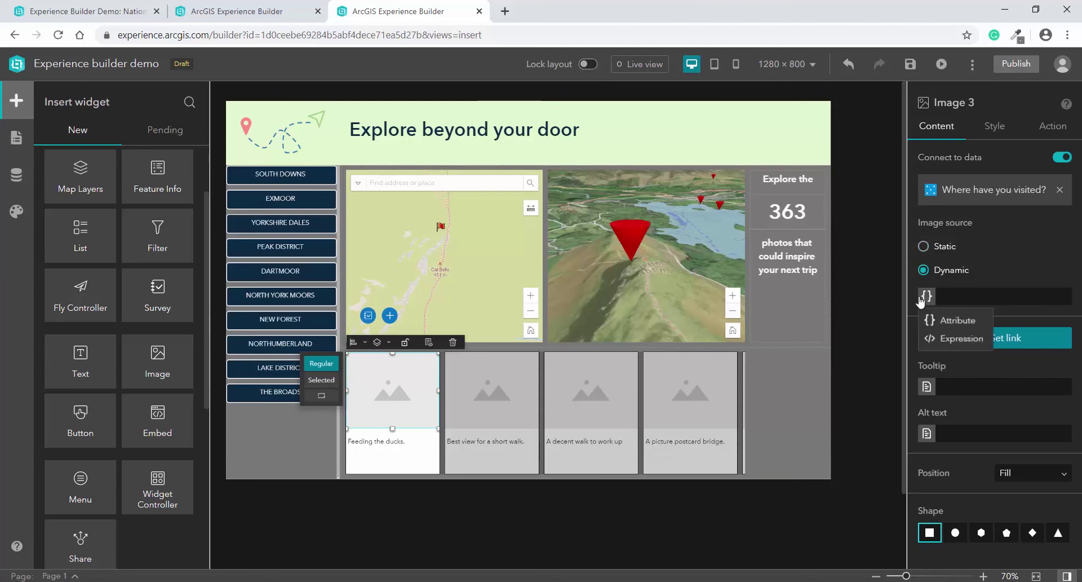
left_click(936, 319)
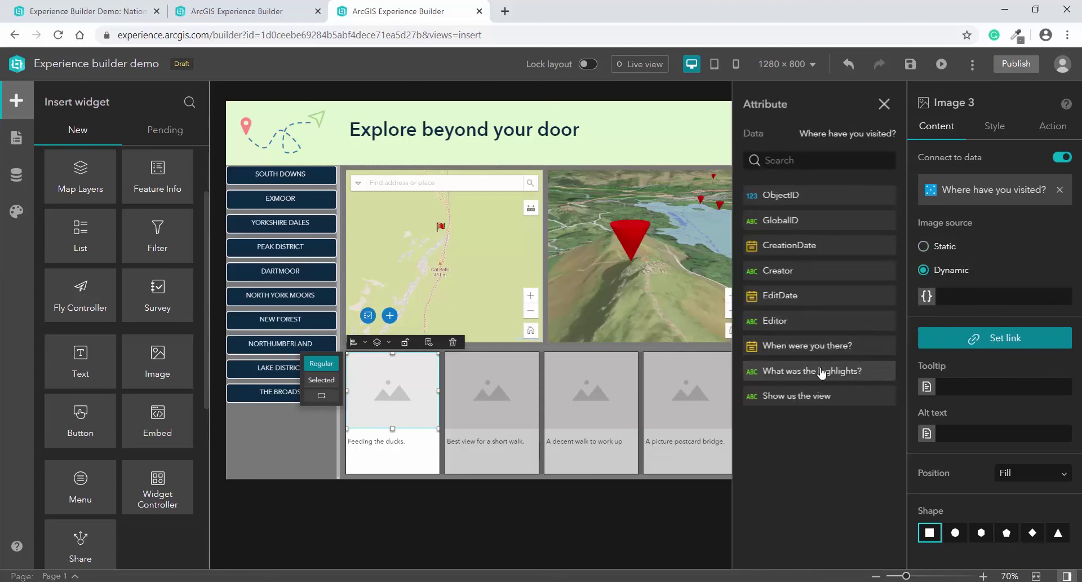
left_click(815, 397)
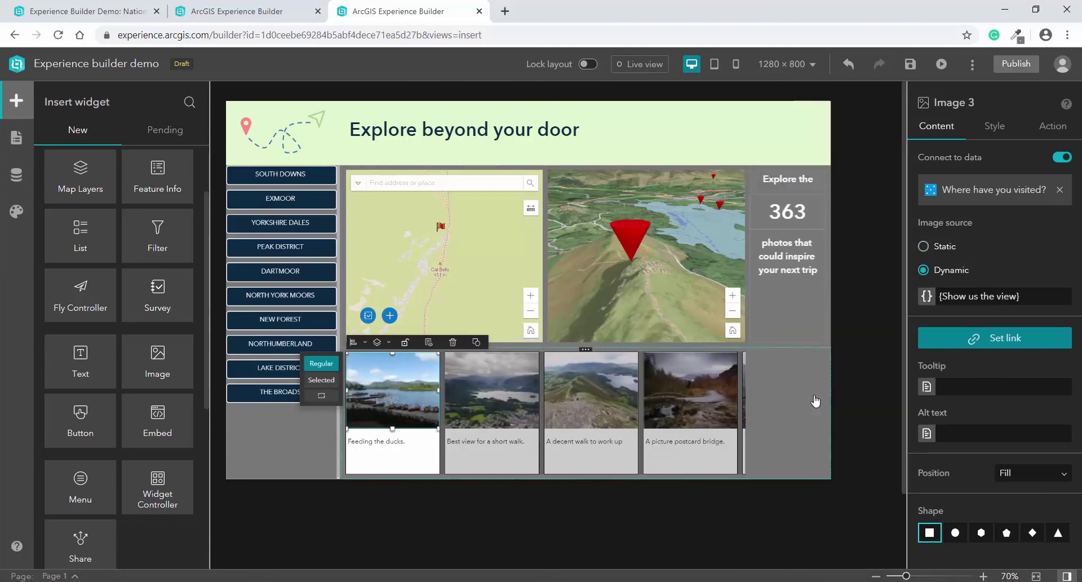
left_click(786, 401)
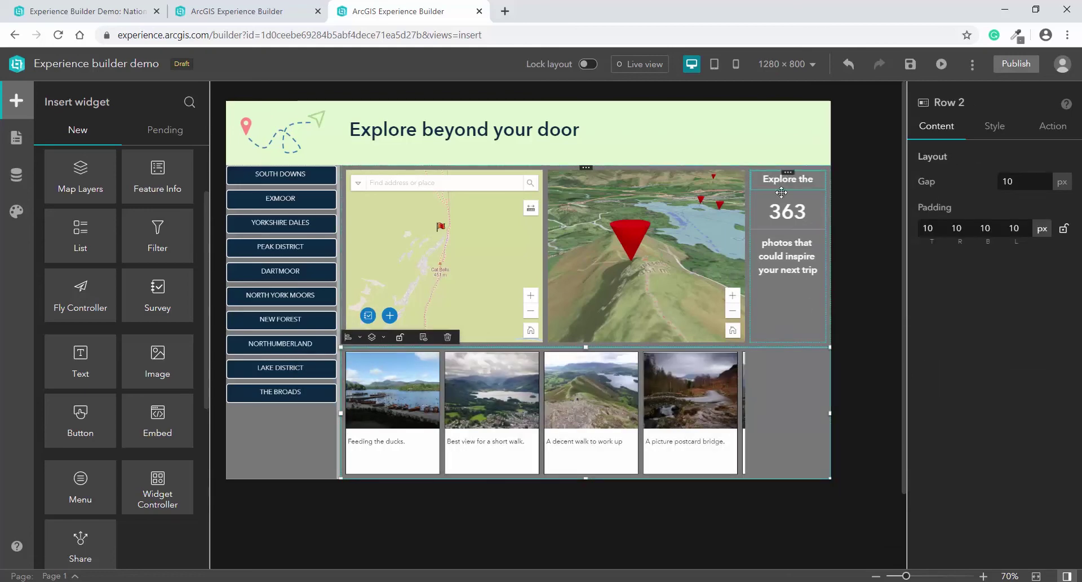
Set the 363 Embed widget's website address to the cmportal opsdashboard URL.
left_click(797, 269)
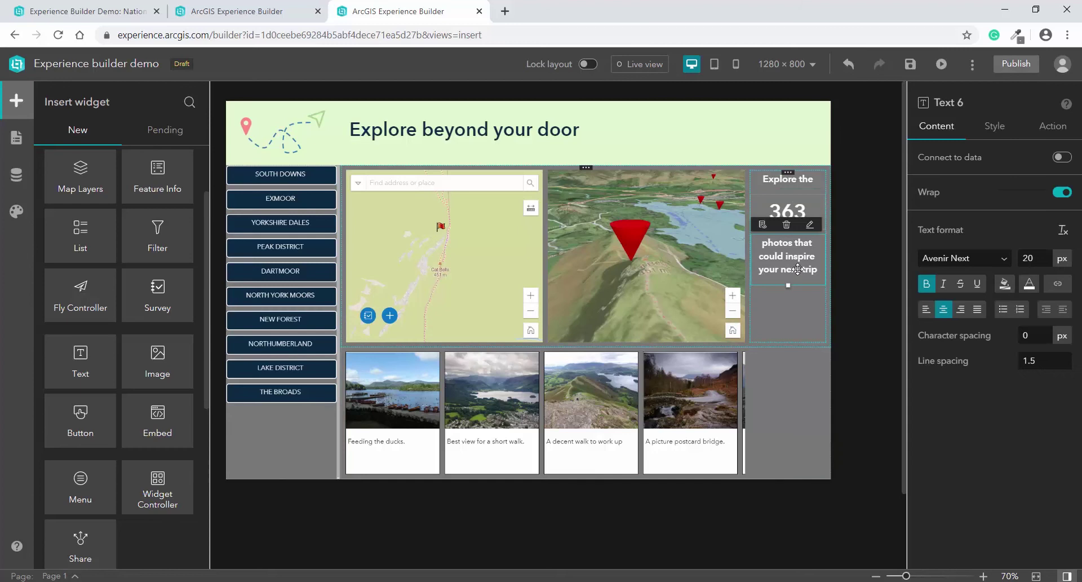
left_click(794, 186)
left_click(787, 211)
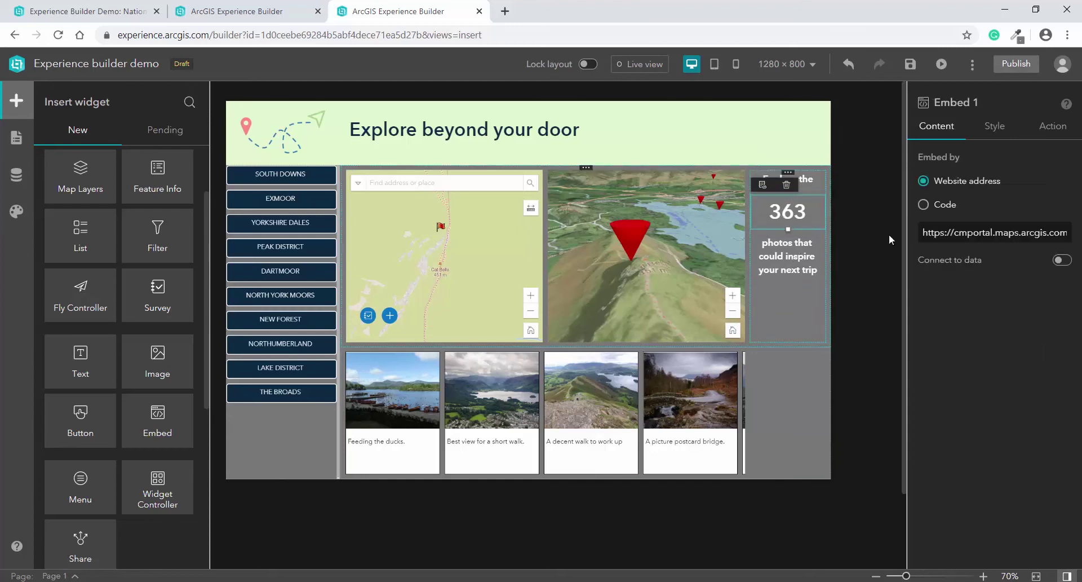
left_click(973, 232)
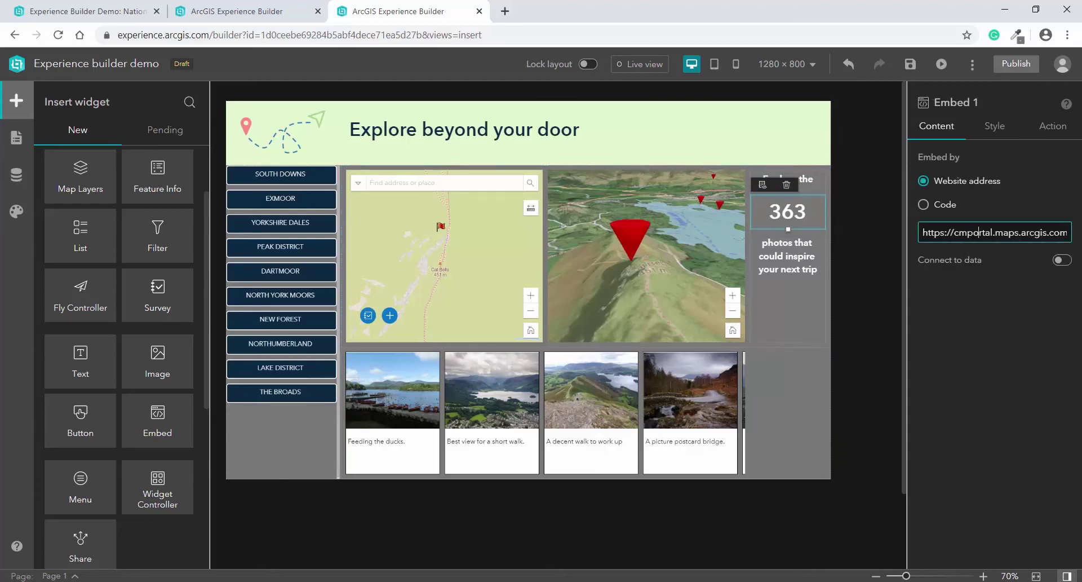
type("https://cmportal.maps.arcgis.com/apps/opsdashboard/index.h")
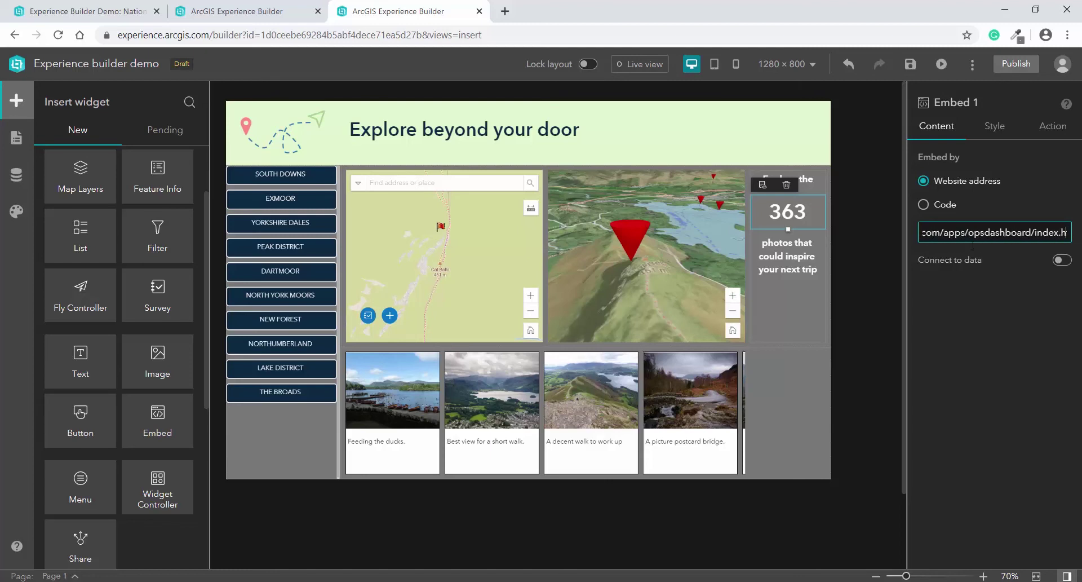
left_click(833, 324)
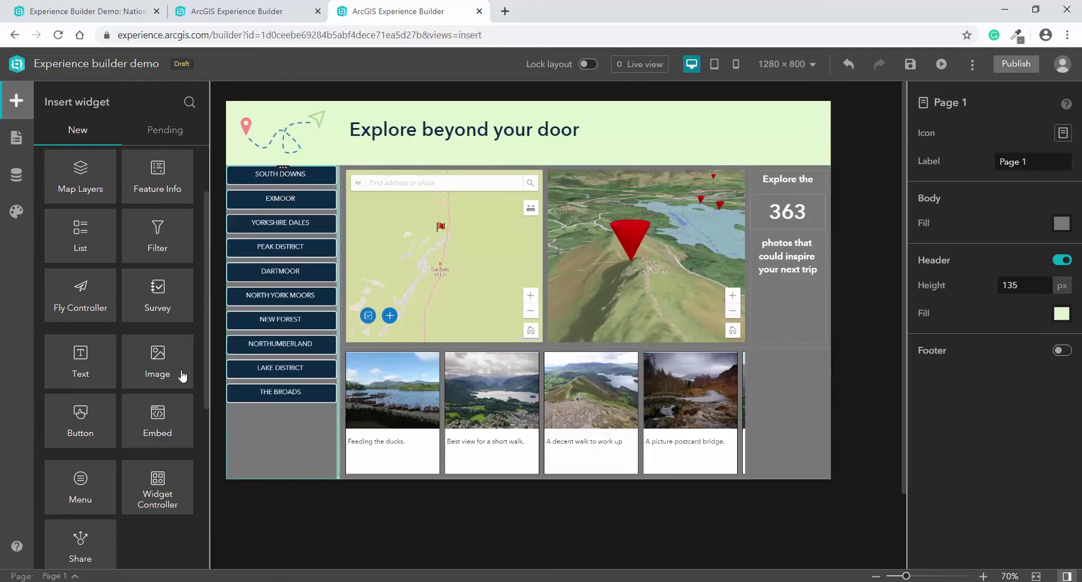
Add a Text widget beside the photo list containing the pasted survey invitation in white.
left_click_drag(101, 369, 790, 388)
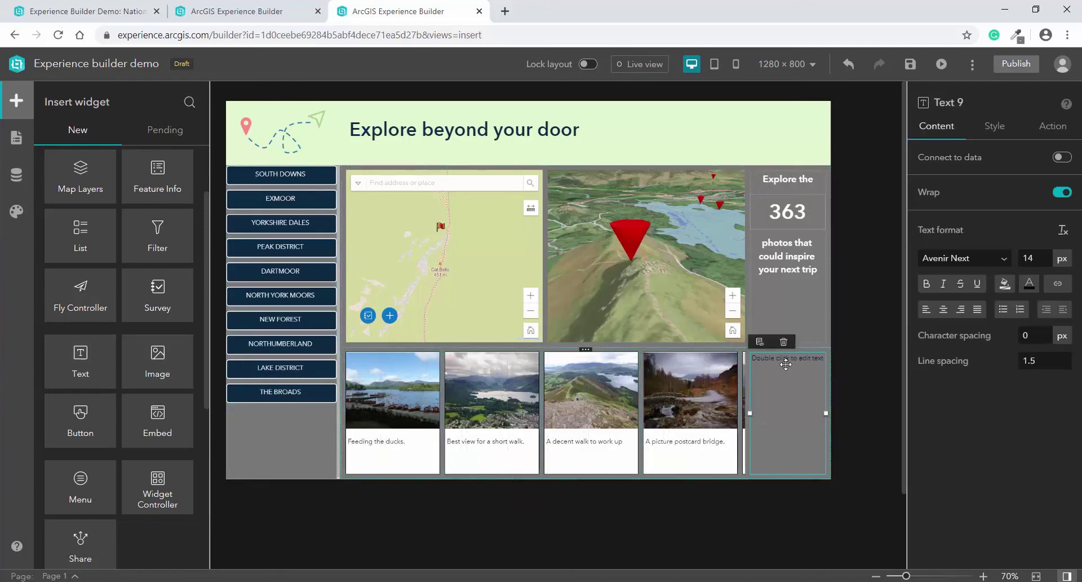
double_click(785, 364)
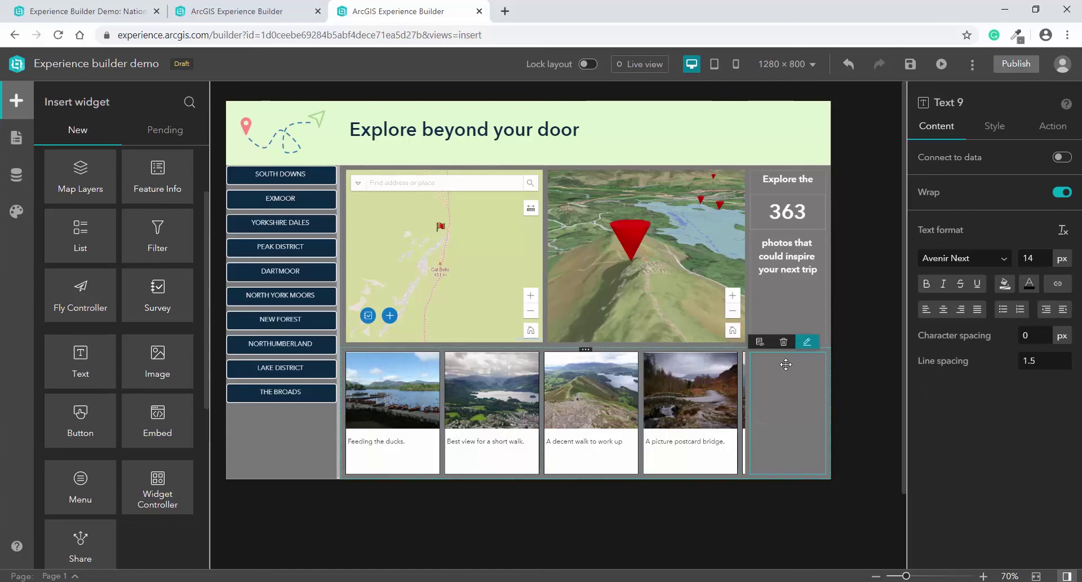
key("ctrl+v")
key("ctrl+a")
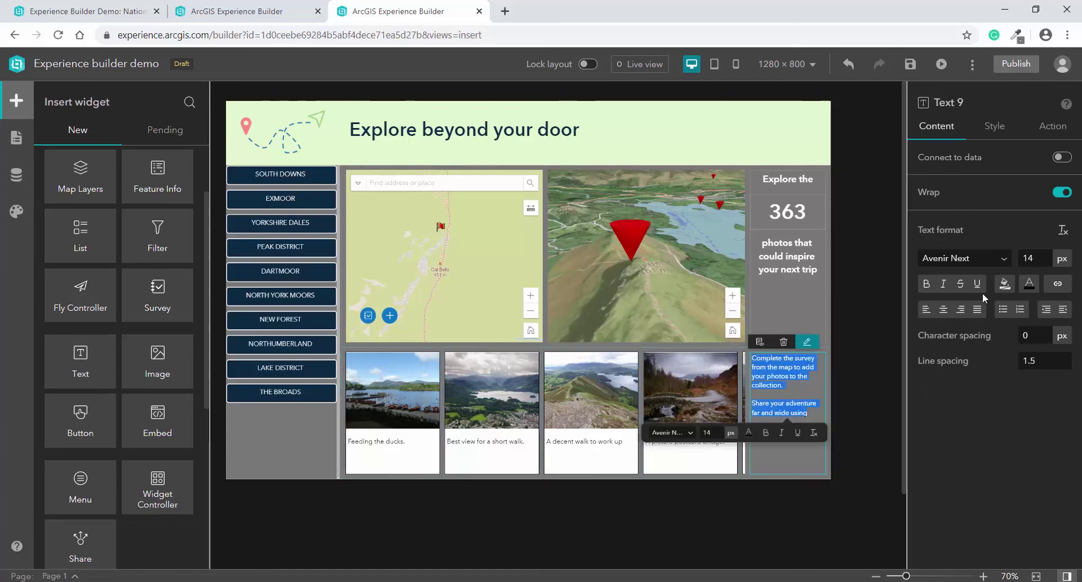
left_click(1028, 285)
left_click(932, 272)
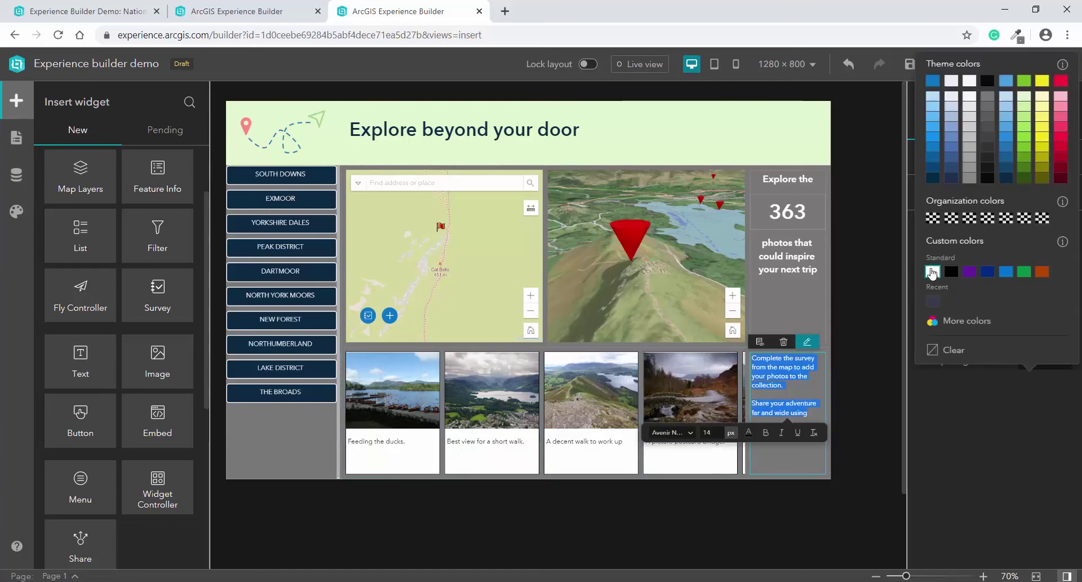
left_click(943, 418)
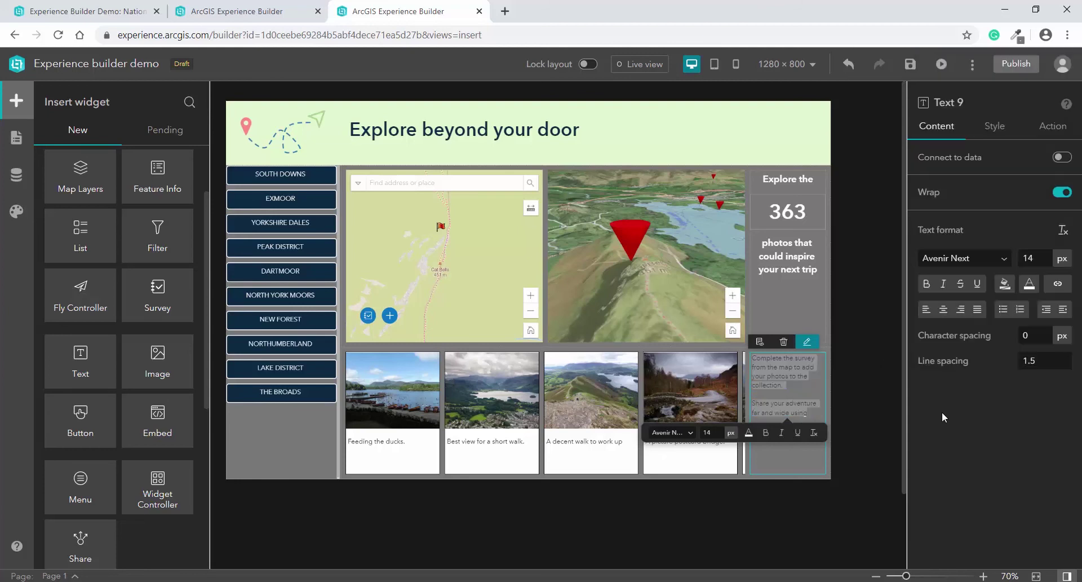
Give the text box a fixed height tall enough for both paragraphs, and add an Embed below.
left_click(994, 126)
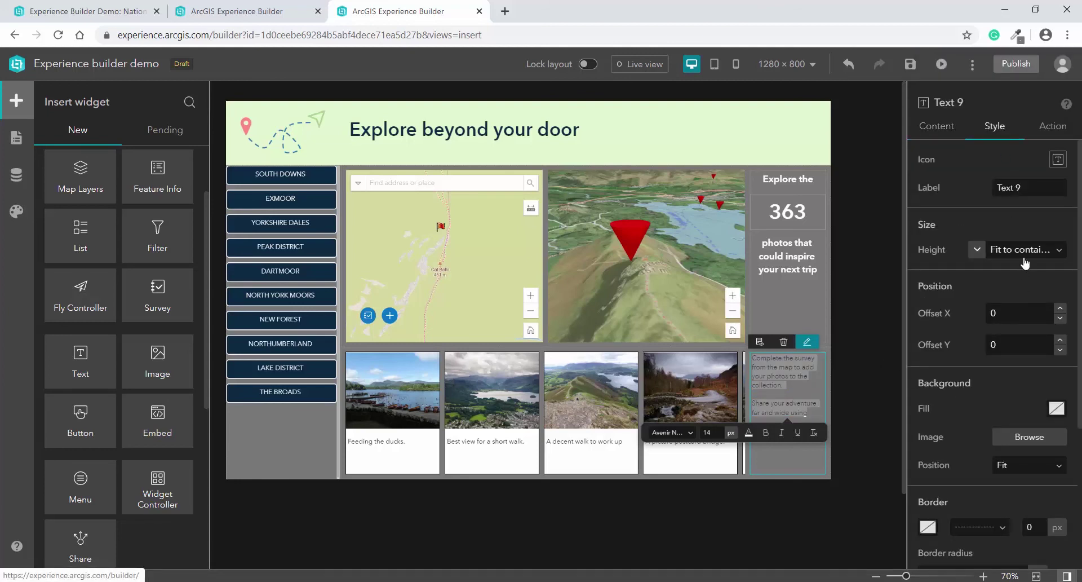
left_click(1024, 259)
left_click(1023, 289)
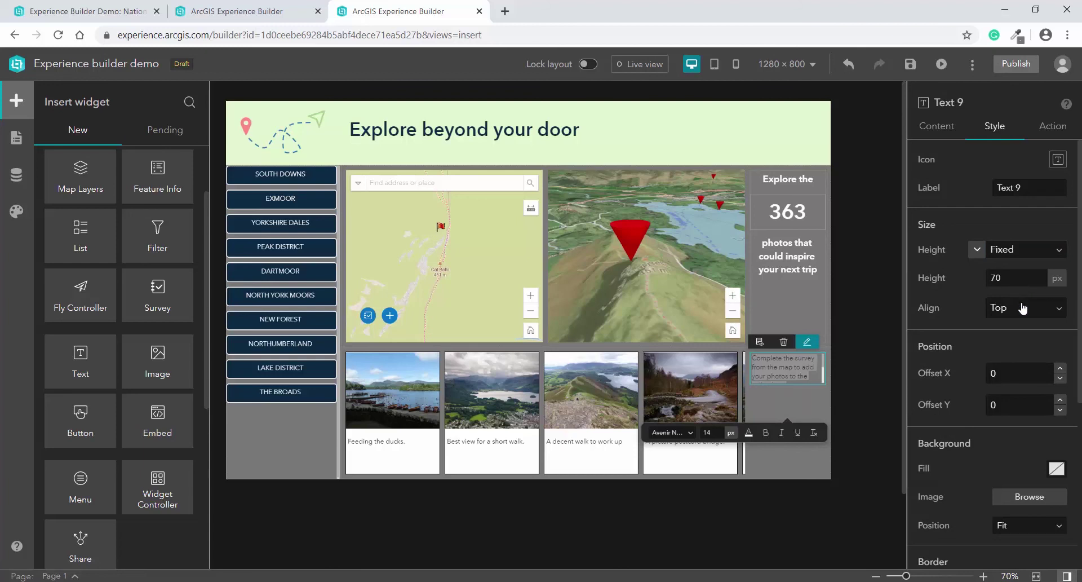
left_click(787, 390)
left_click(785, 380)
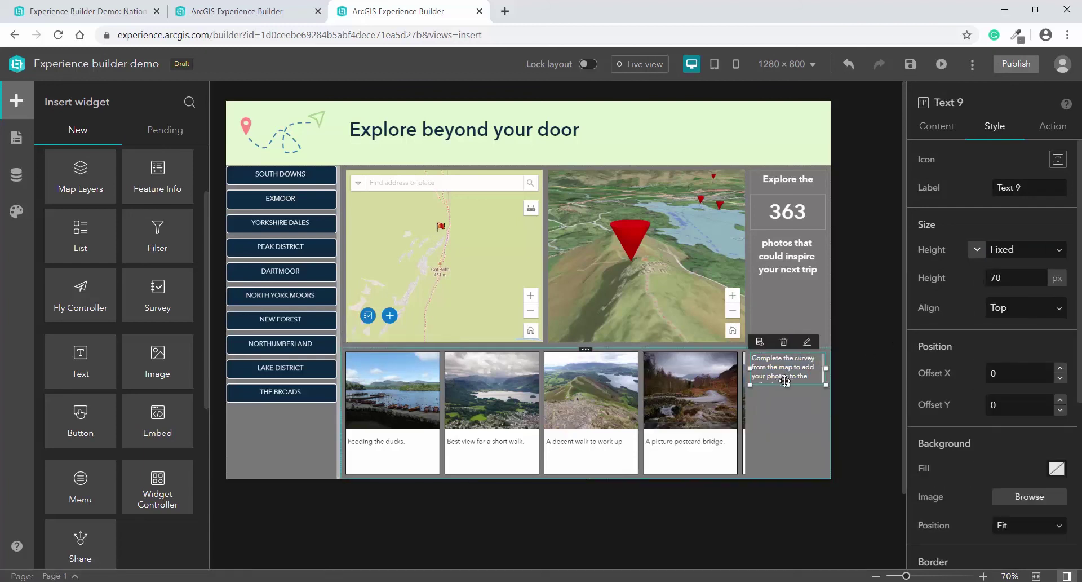
left_click_drag(788, 401, 778, 432)
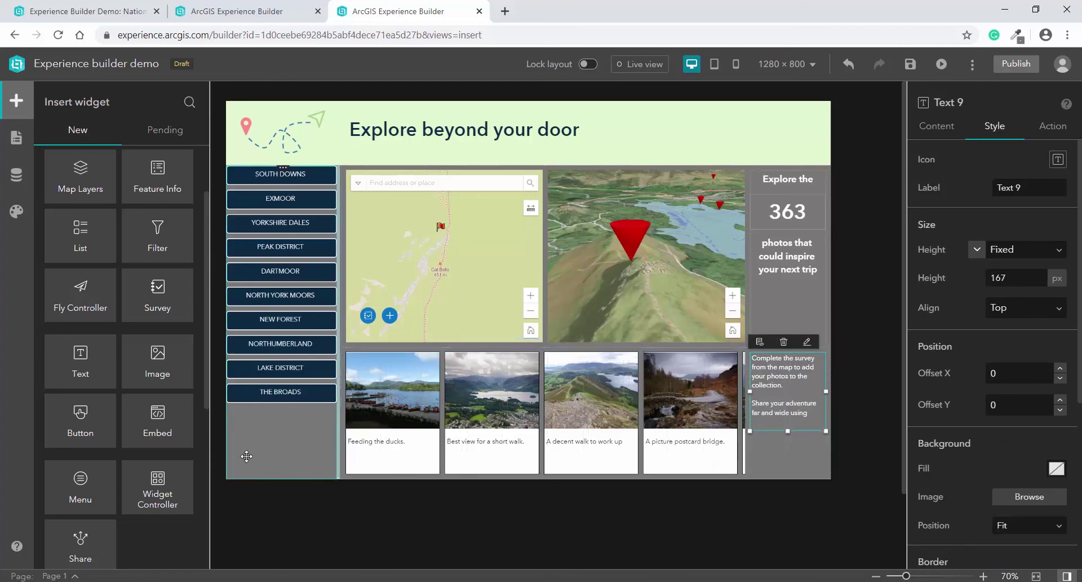
left_click_drag(167, 430, 805, 431)
left_click(797, 432)
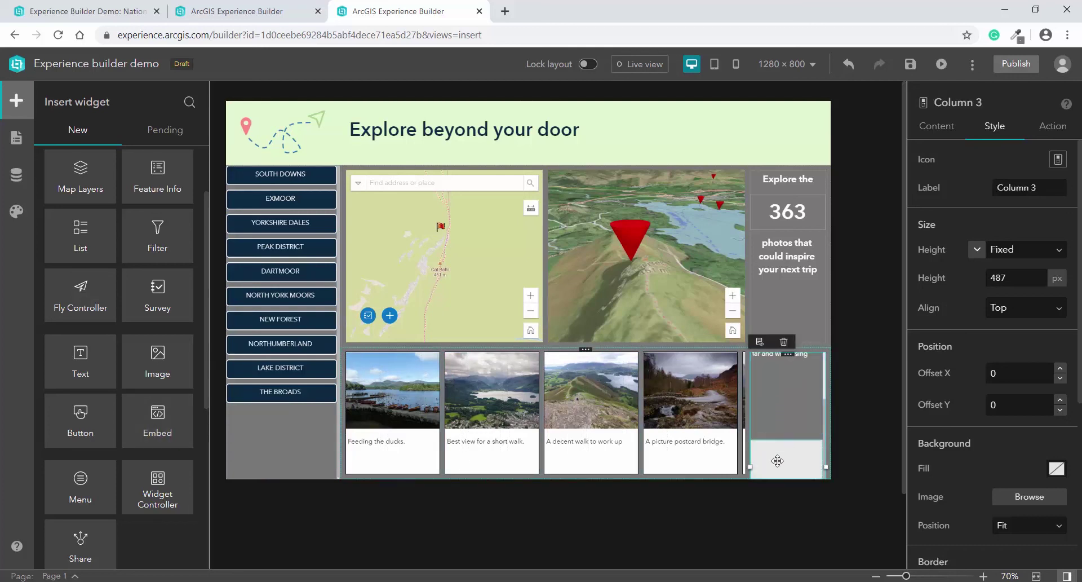
Switch Embed 2 to Code and paste the Twitter #uknationalparks hashtag button snippet below the survey text.
left_click(956, 131)
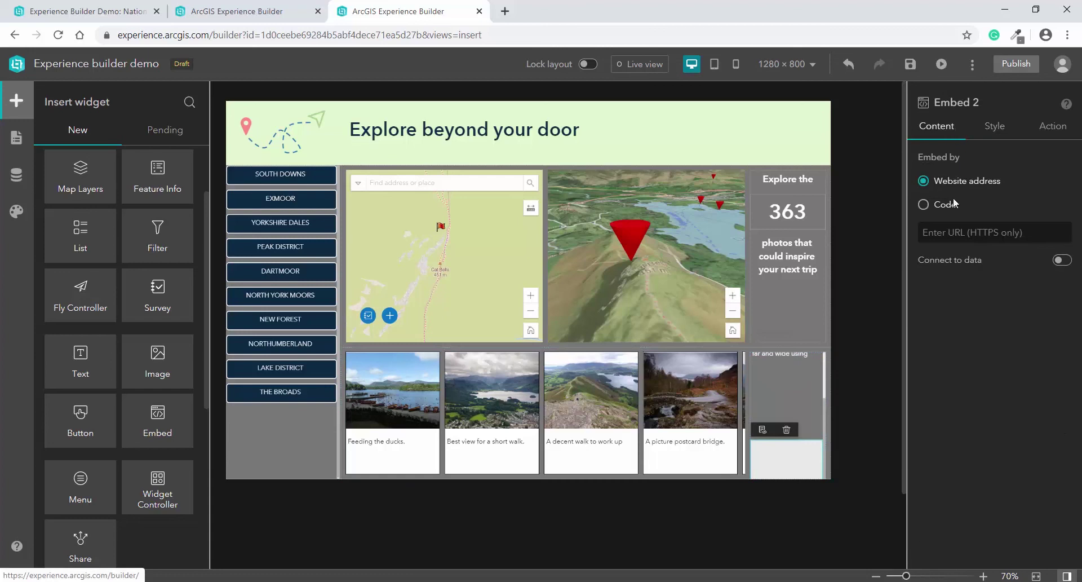
left_click(924, 204)
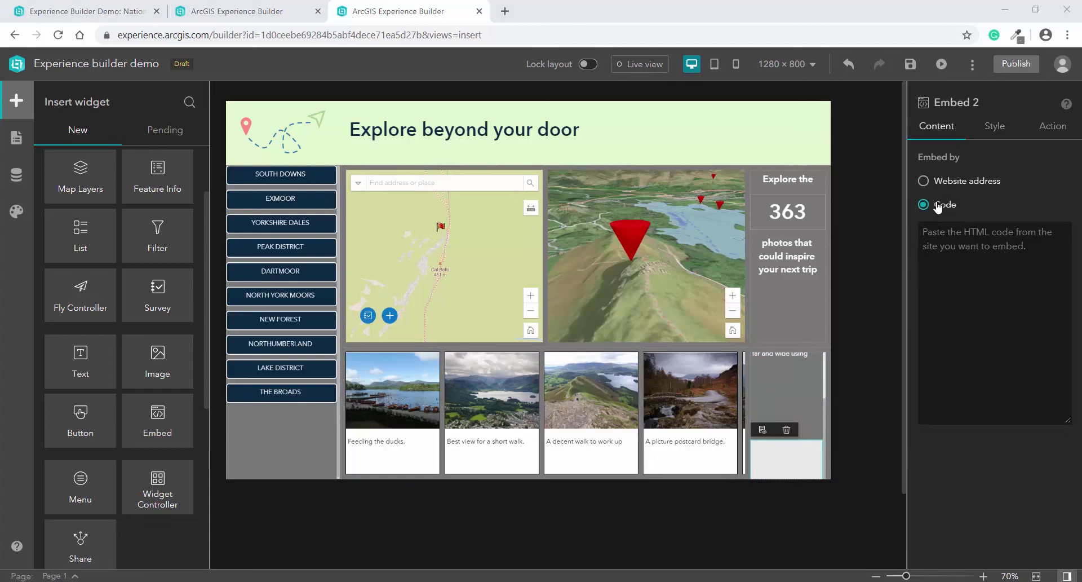
left_click(938, 233)
type("<a href=\"https://twitter.com/intent/tweet?button_hashtag=uknationalparks&ref_src=twsrc%5Etfw\" class=\"twitter-hashtag-button\" data-show-count=\"false\">Tweet #uknationalparks</a><script async src=\"https://platform.twitter.com/widgets.js\" charset=\"utf-8\"></script>")
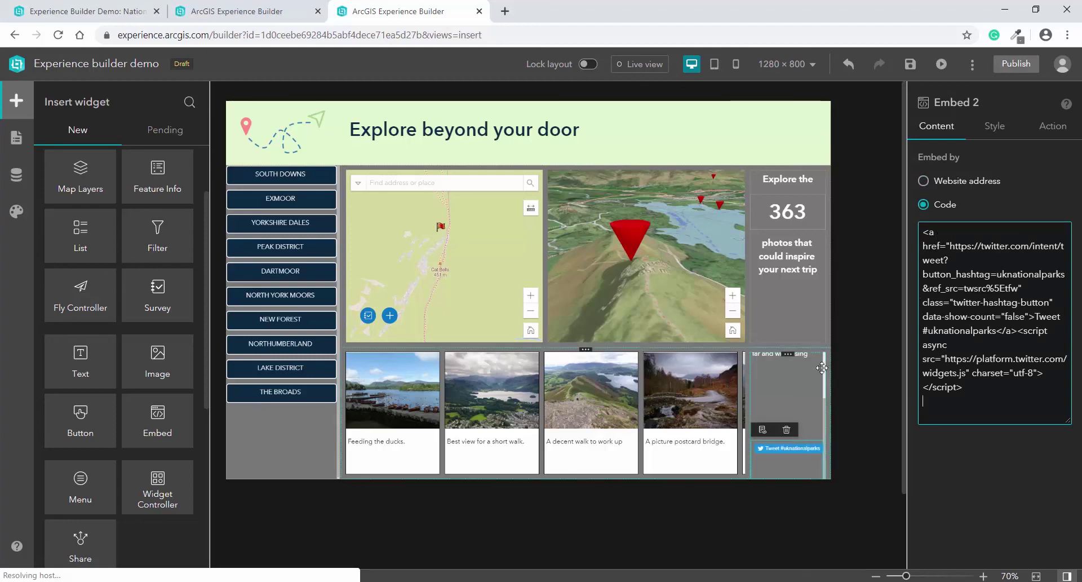
left_click(787, 417)
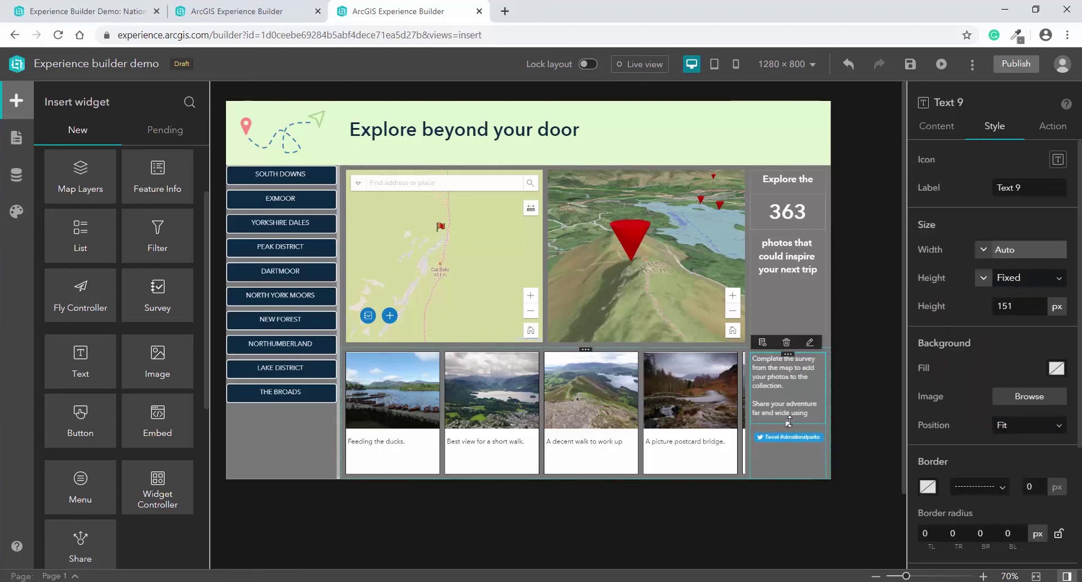
left_click(850, 415)
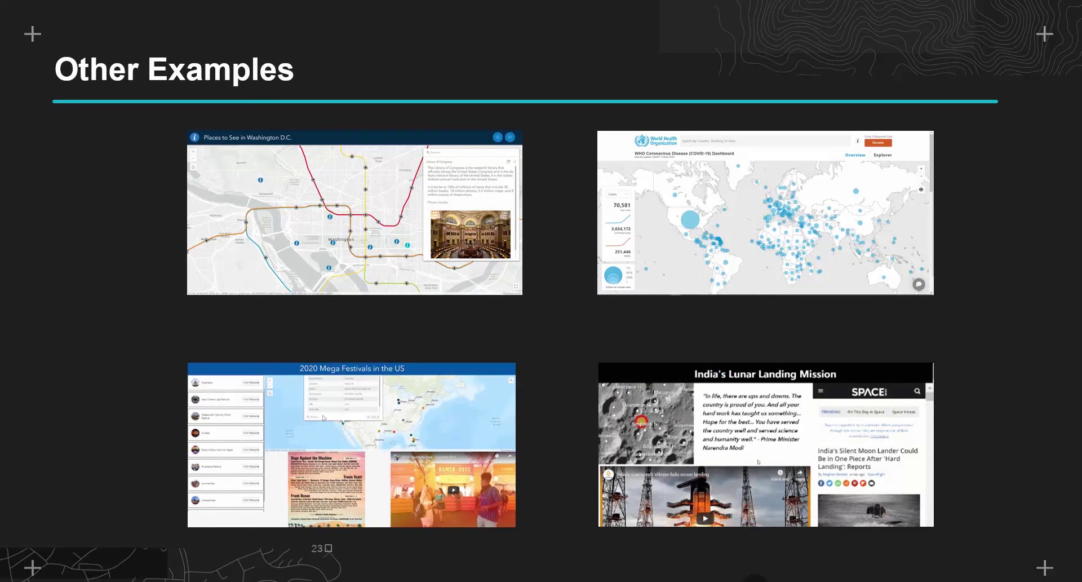
Enlarge the Lunar Landing, Washington D.C., Mega Festivals and WHO examples, then open WHO's Explore the Data chart.
key("Right")
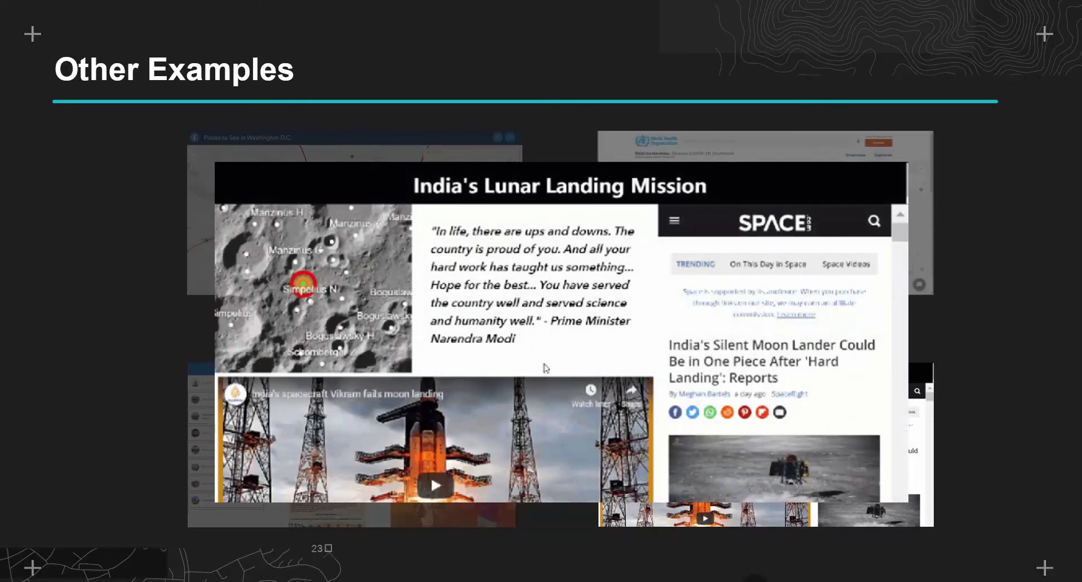
key("Right")
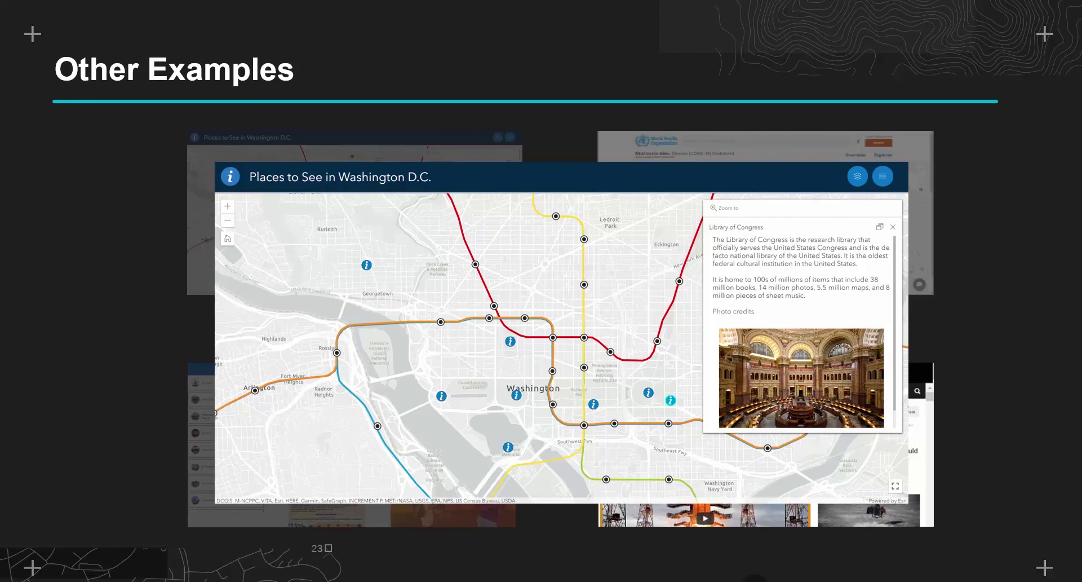
key("Right")
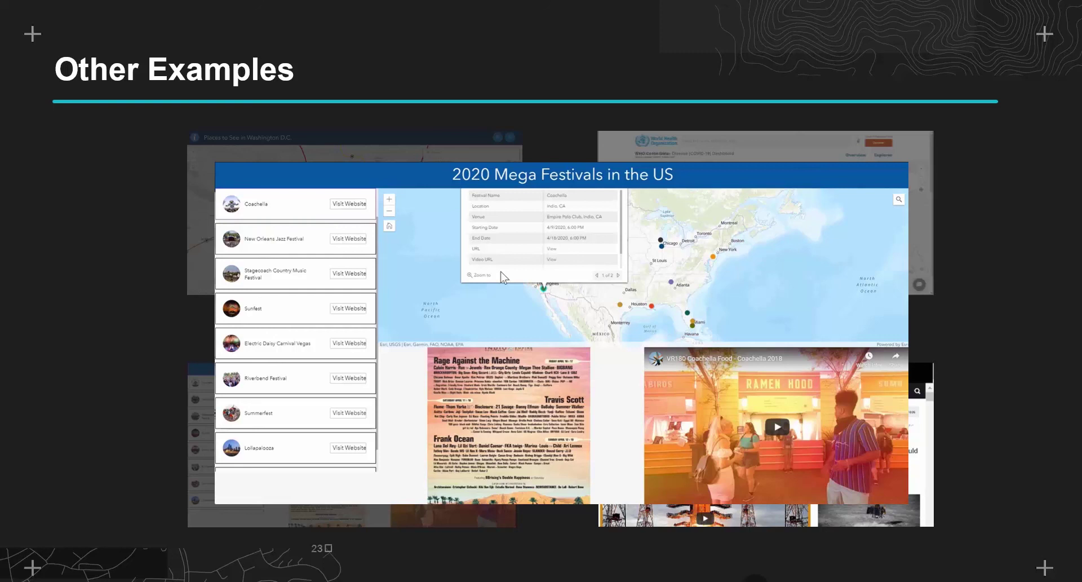
key("Right")
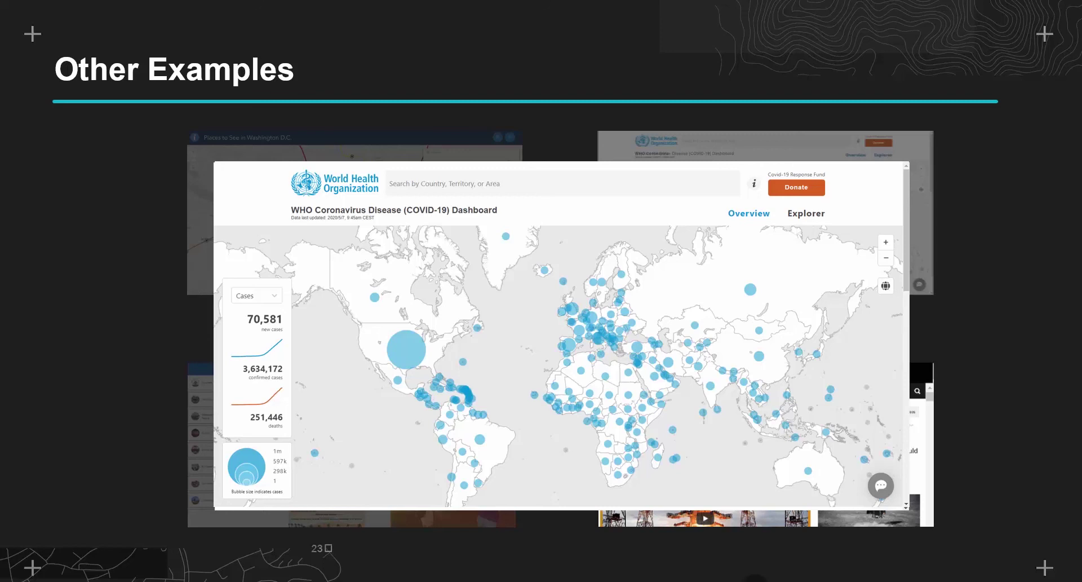
left_click(818, 214)
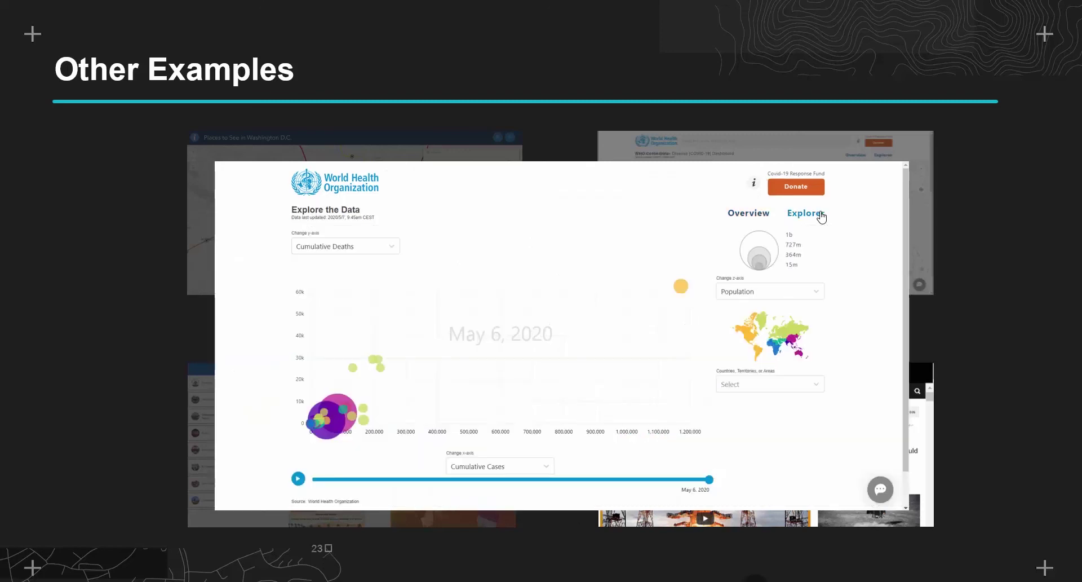